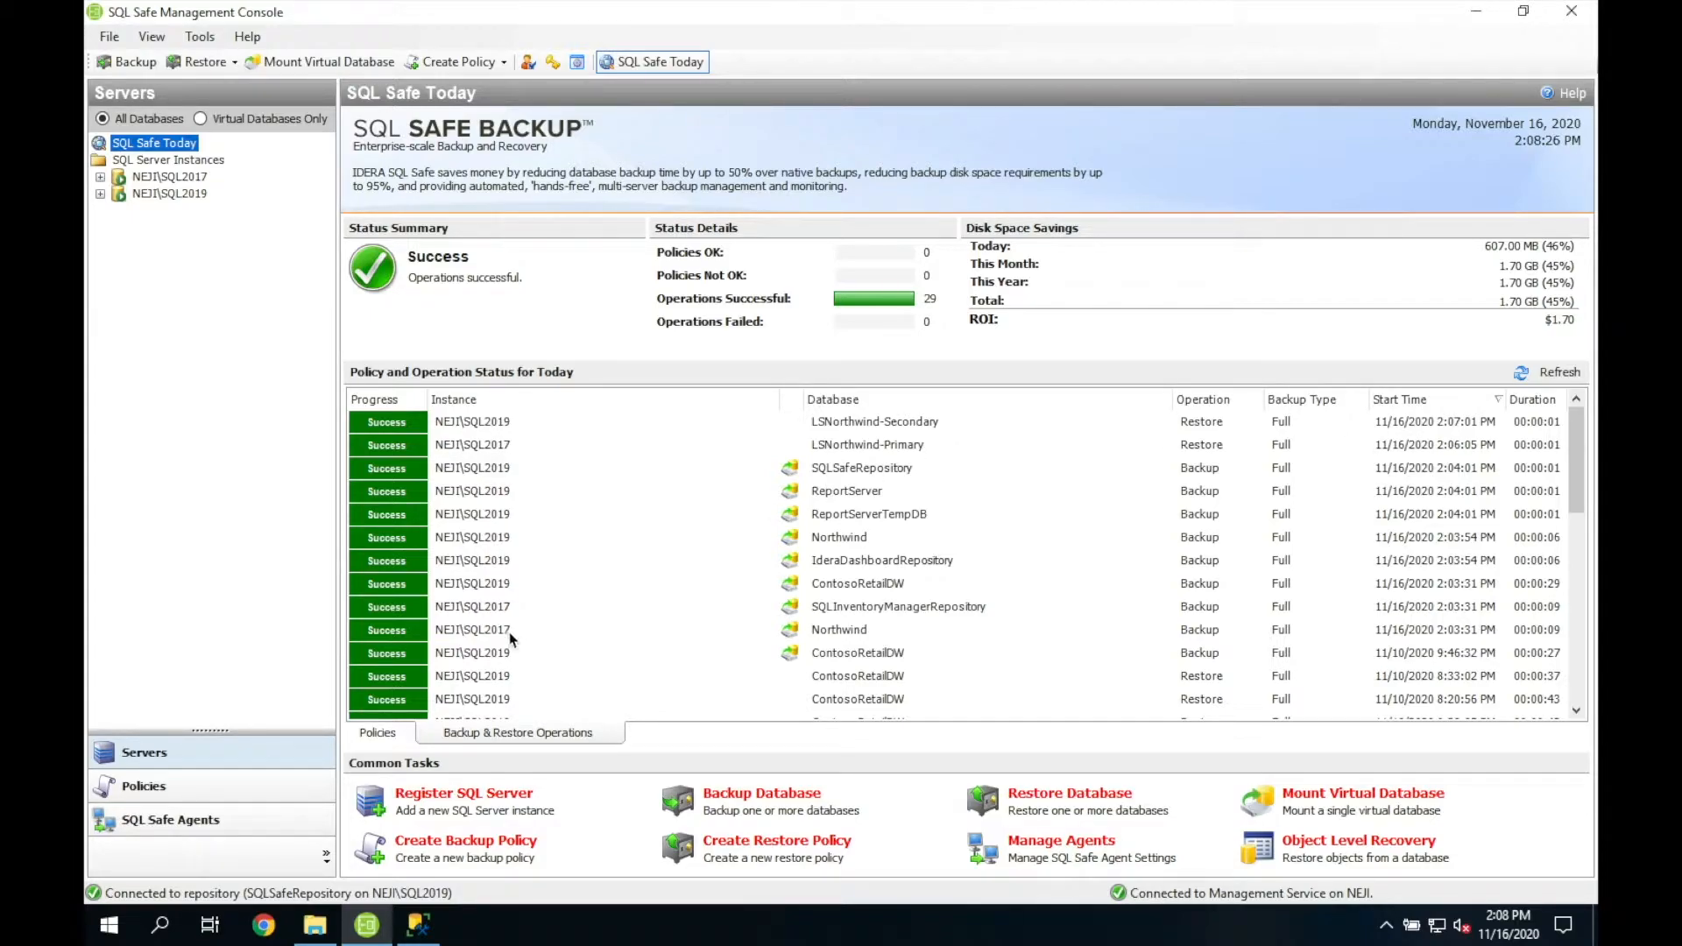
Step: Show the Backup Policies Status page, which lists no backup, log shipping or restore policies yet
left_click(203, 790)
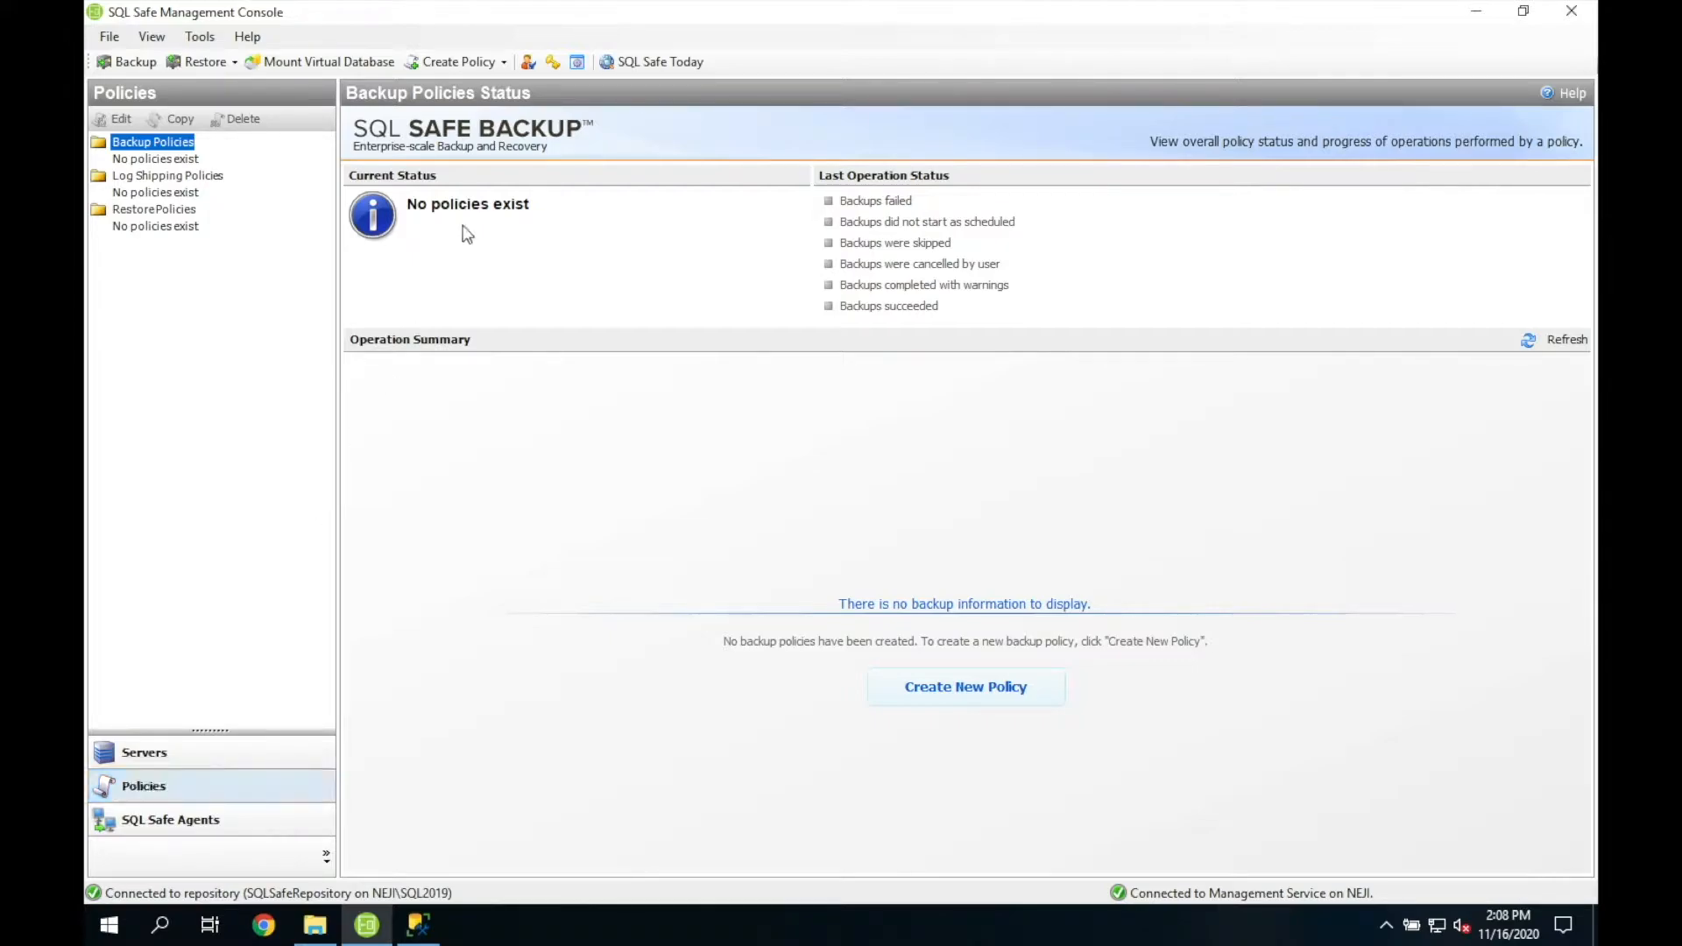
Step: Choose Backup Policy from the Create Policy dropdown to launch the Backup Policy Wizard
left_click(505, 62)
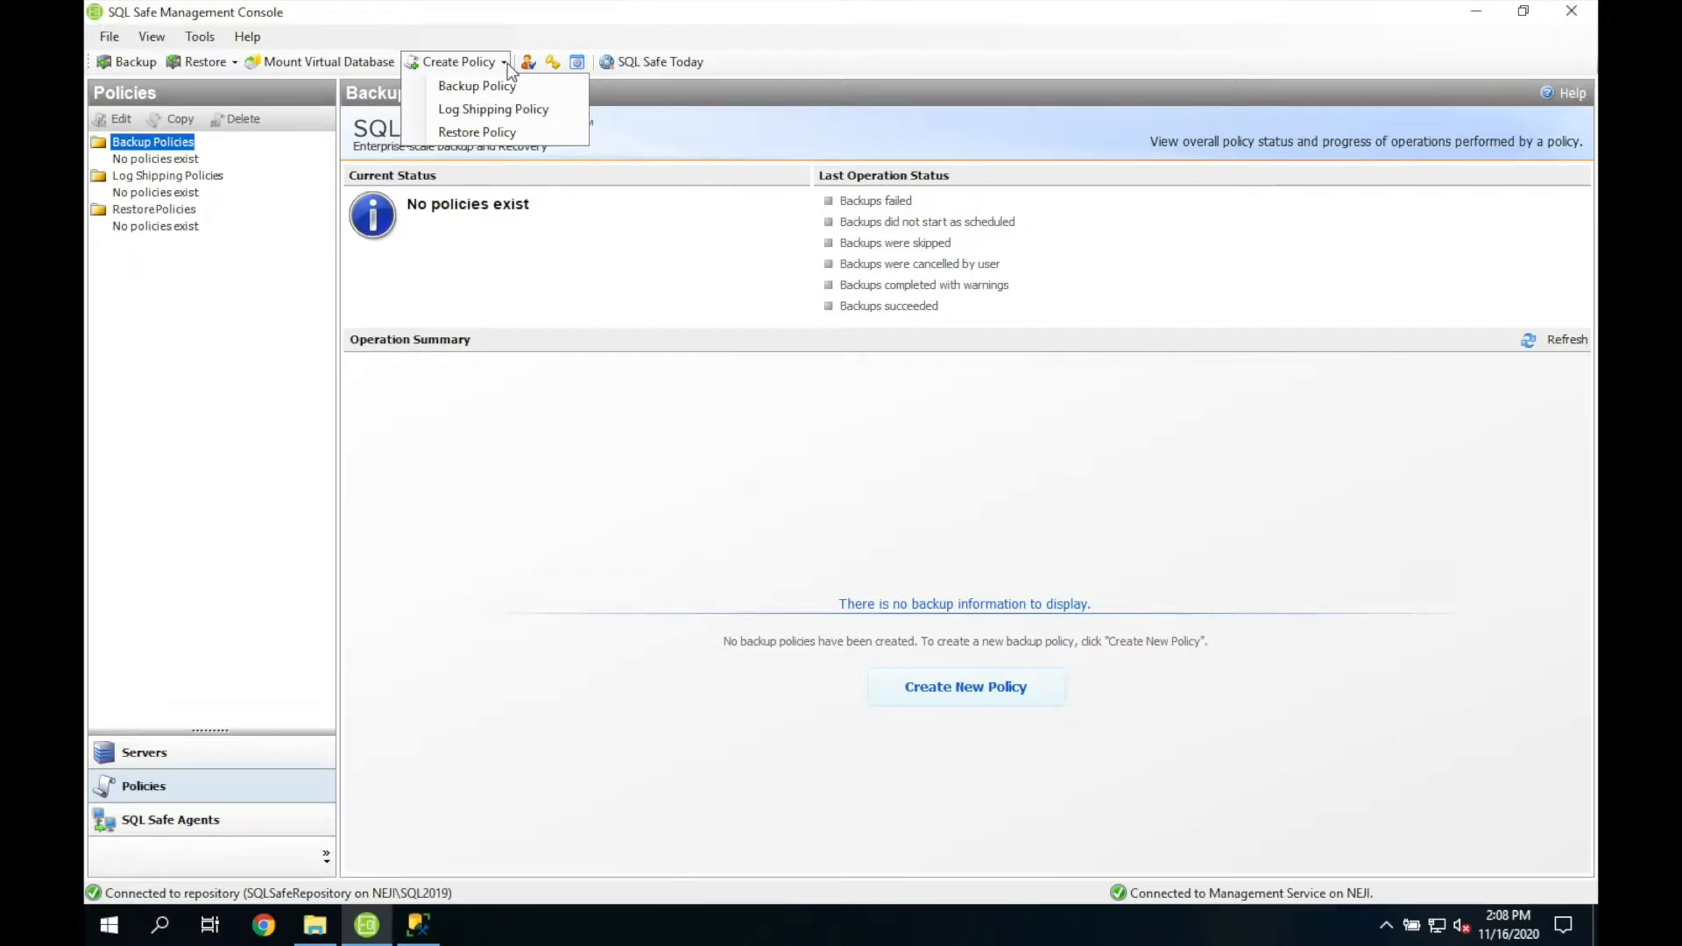
left_click(508, 63)
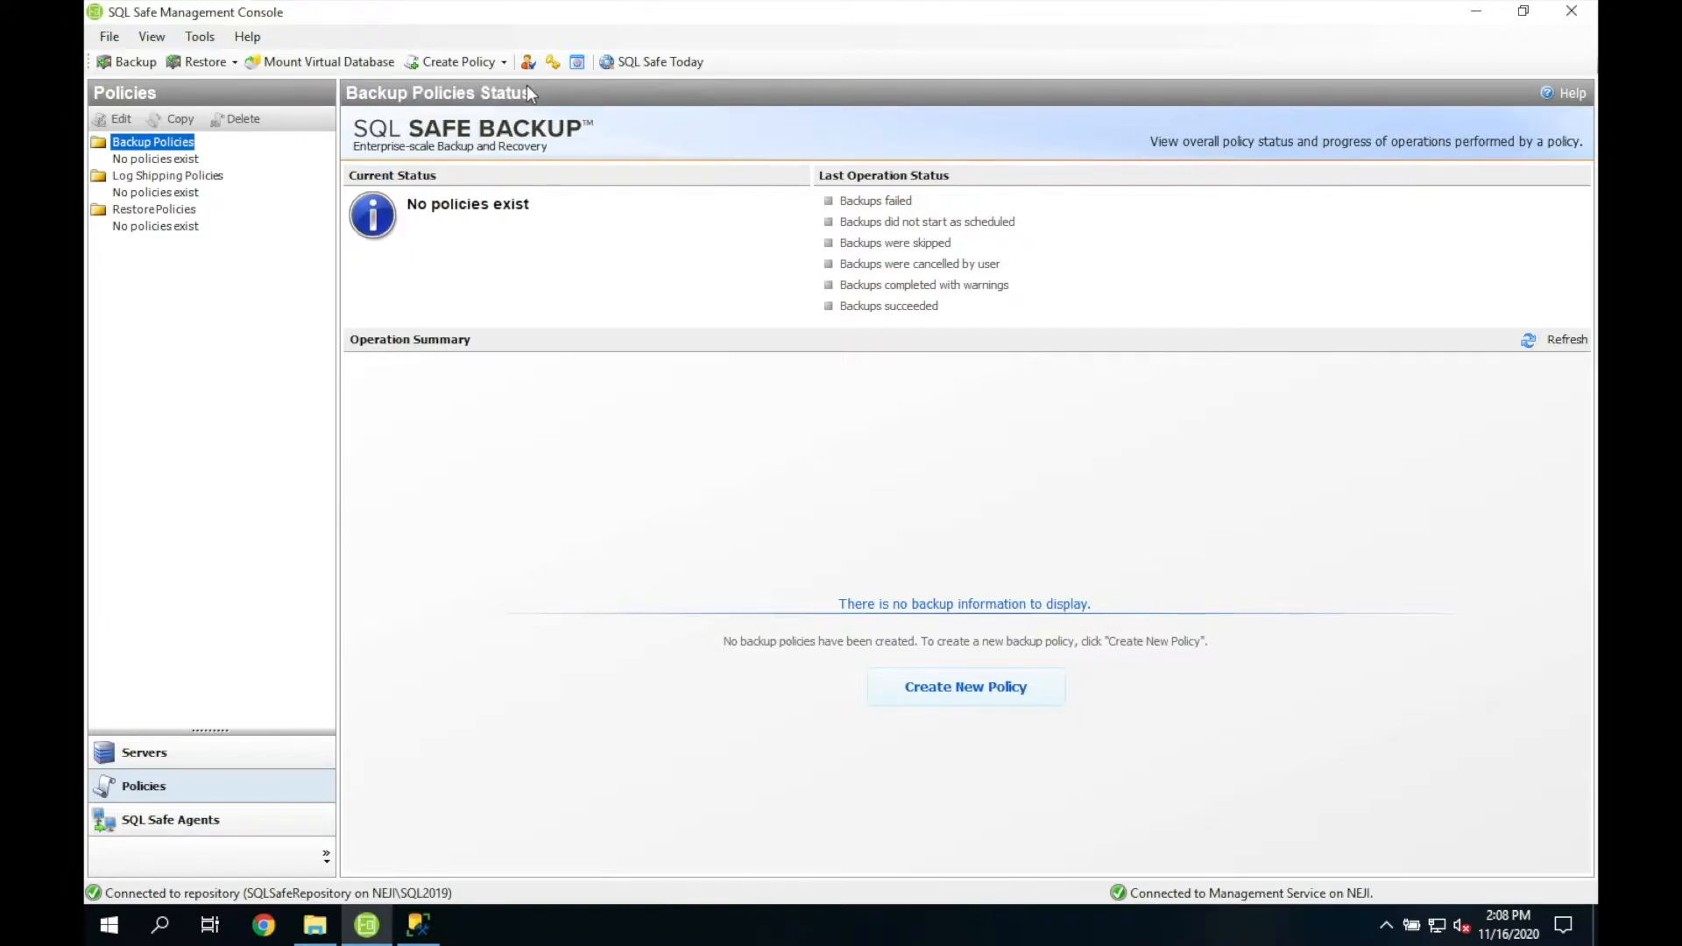
left_click(504, 69)
left_click(506, 92)
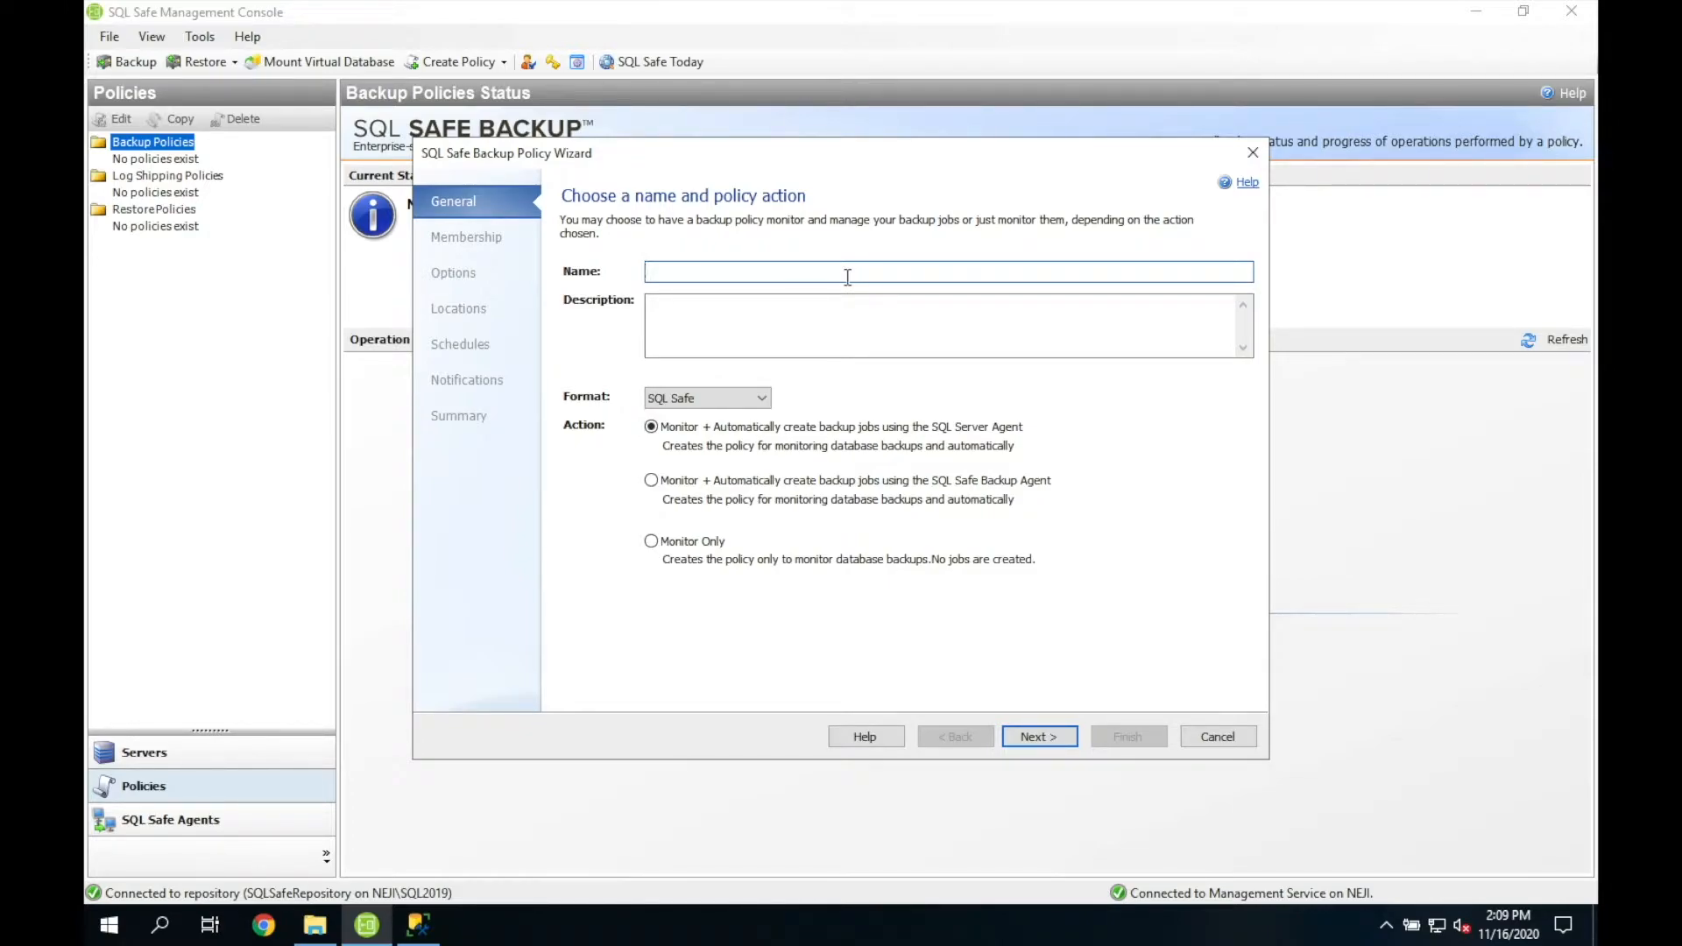
Step: Name the policy 'Backup Policy Example' with the description 'Short Description'
type("Backup E")
type("xp")
type("mp")
type("le")
left_click(682, 271)
type("Policy")
left_click(878, 305)
type("Short Description")
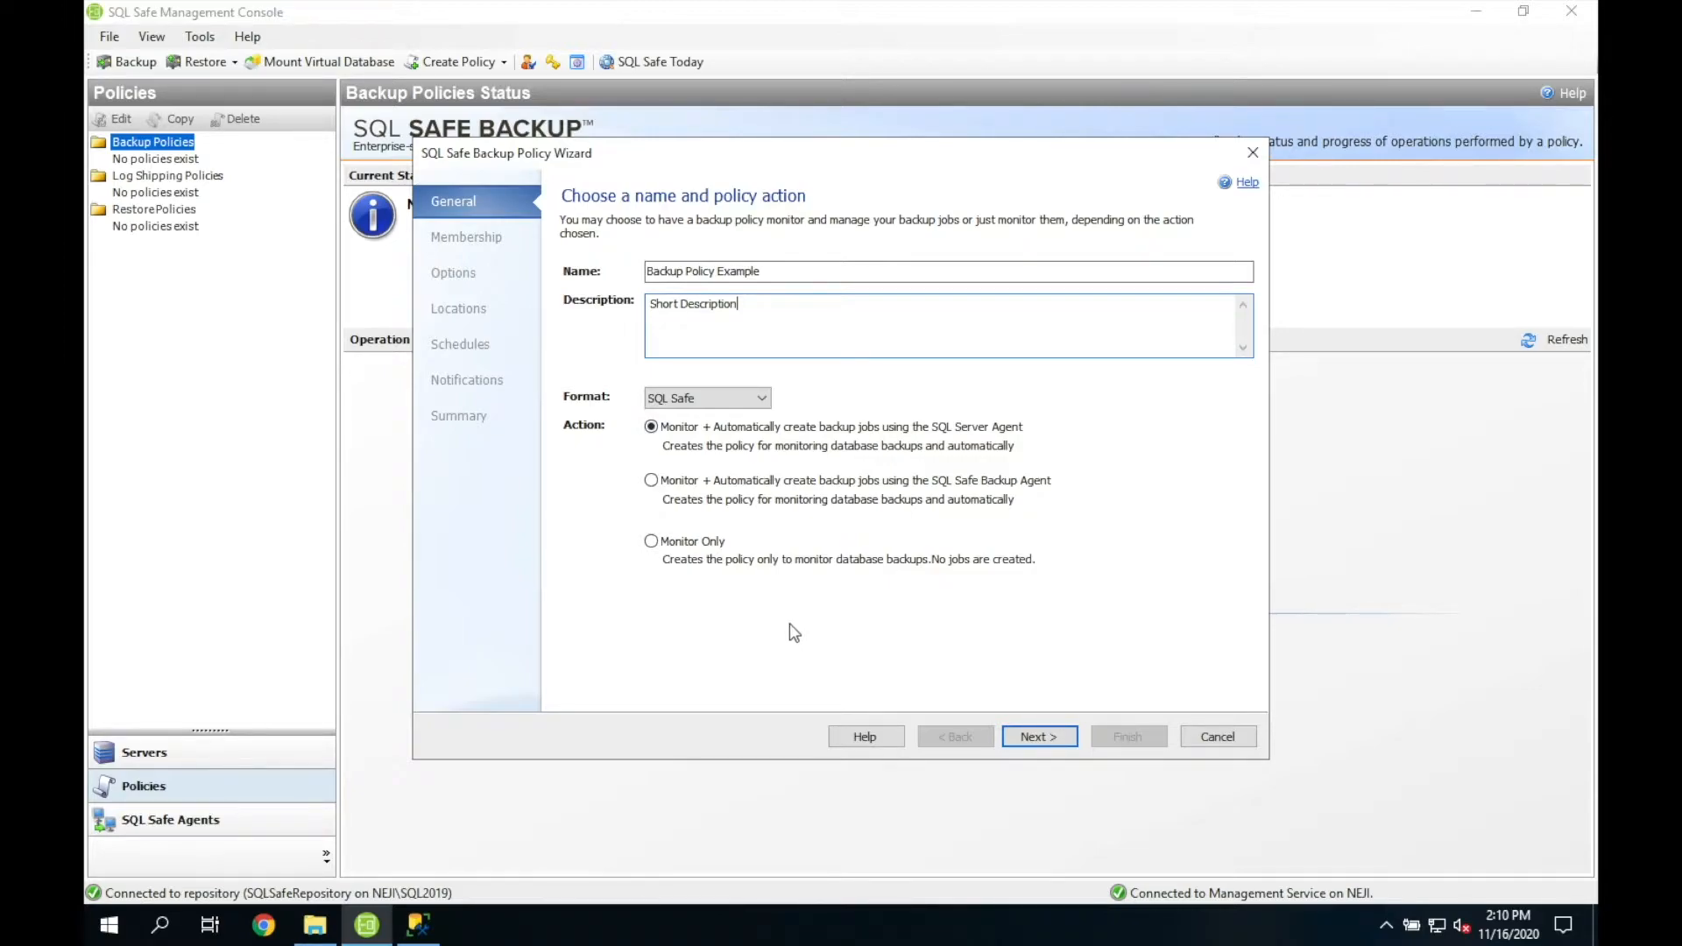
Step: Add the NEJI\SQL2017 and NEJI\SQL2019 instances to the policy membership
left_click(1027, 738)
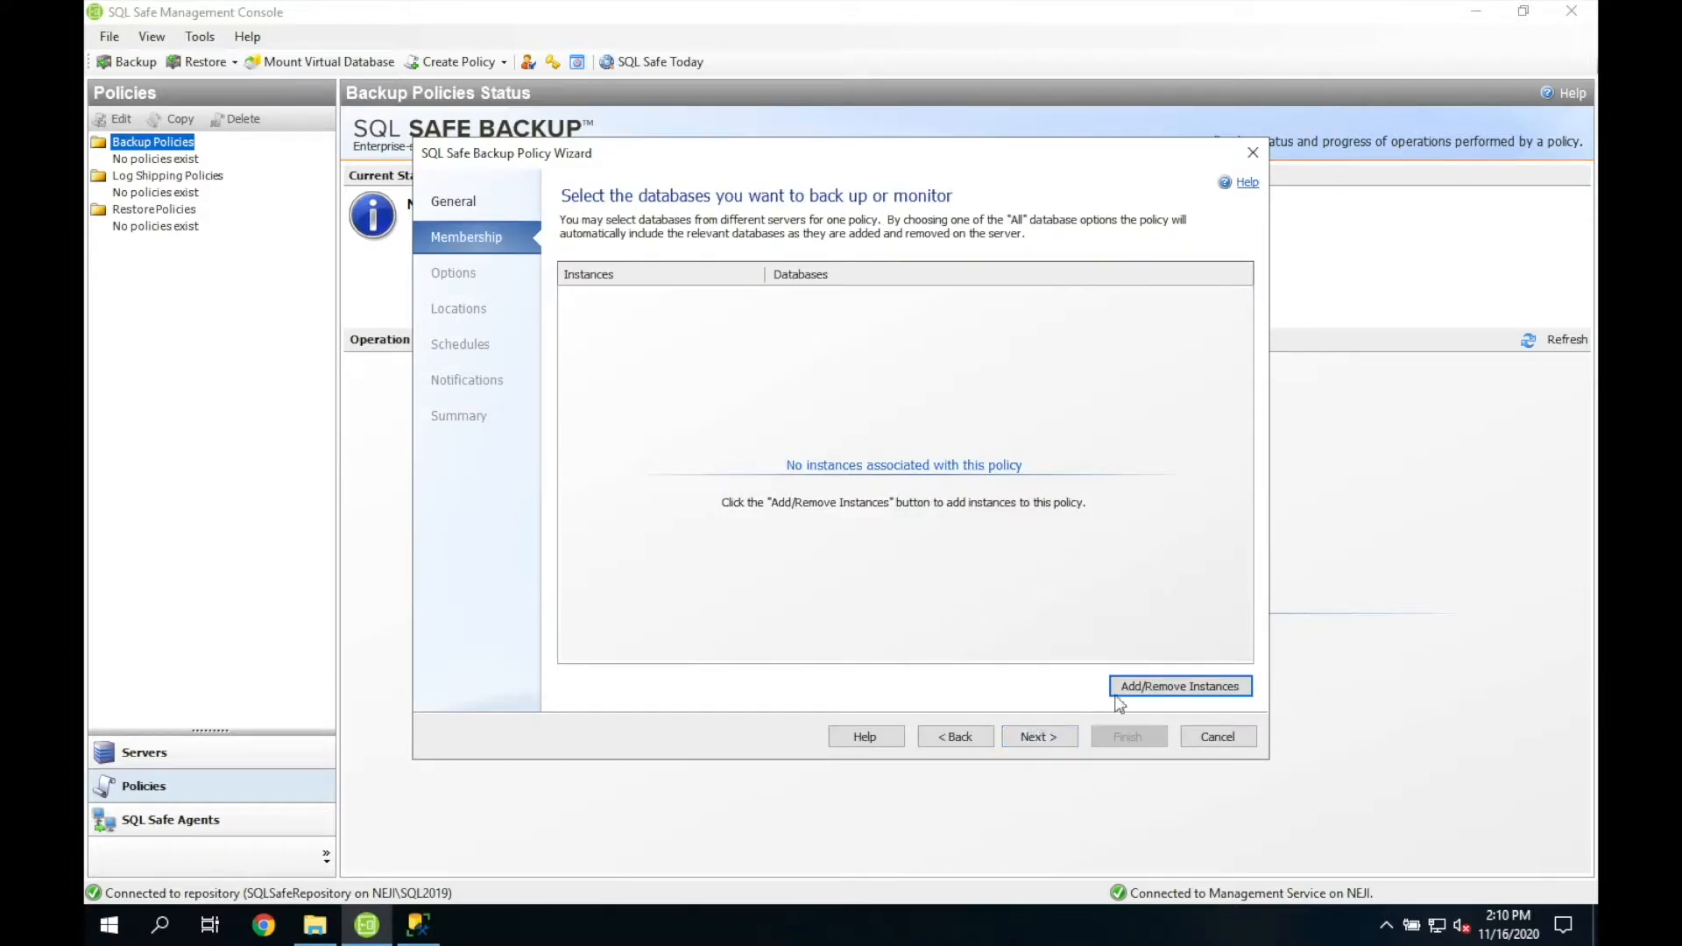
left_click(1192, 691)
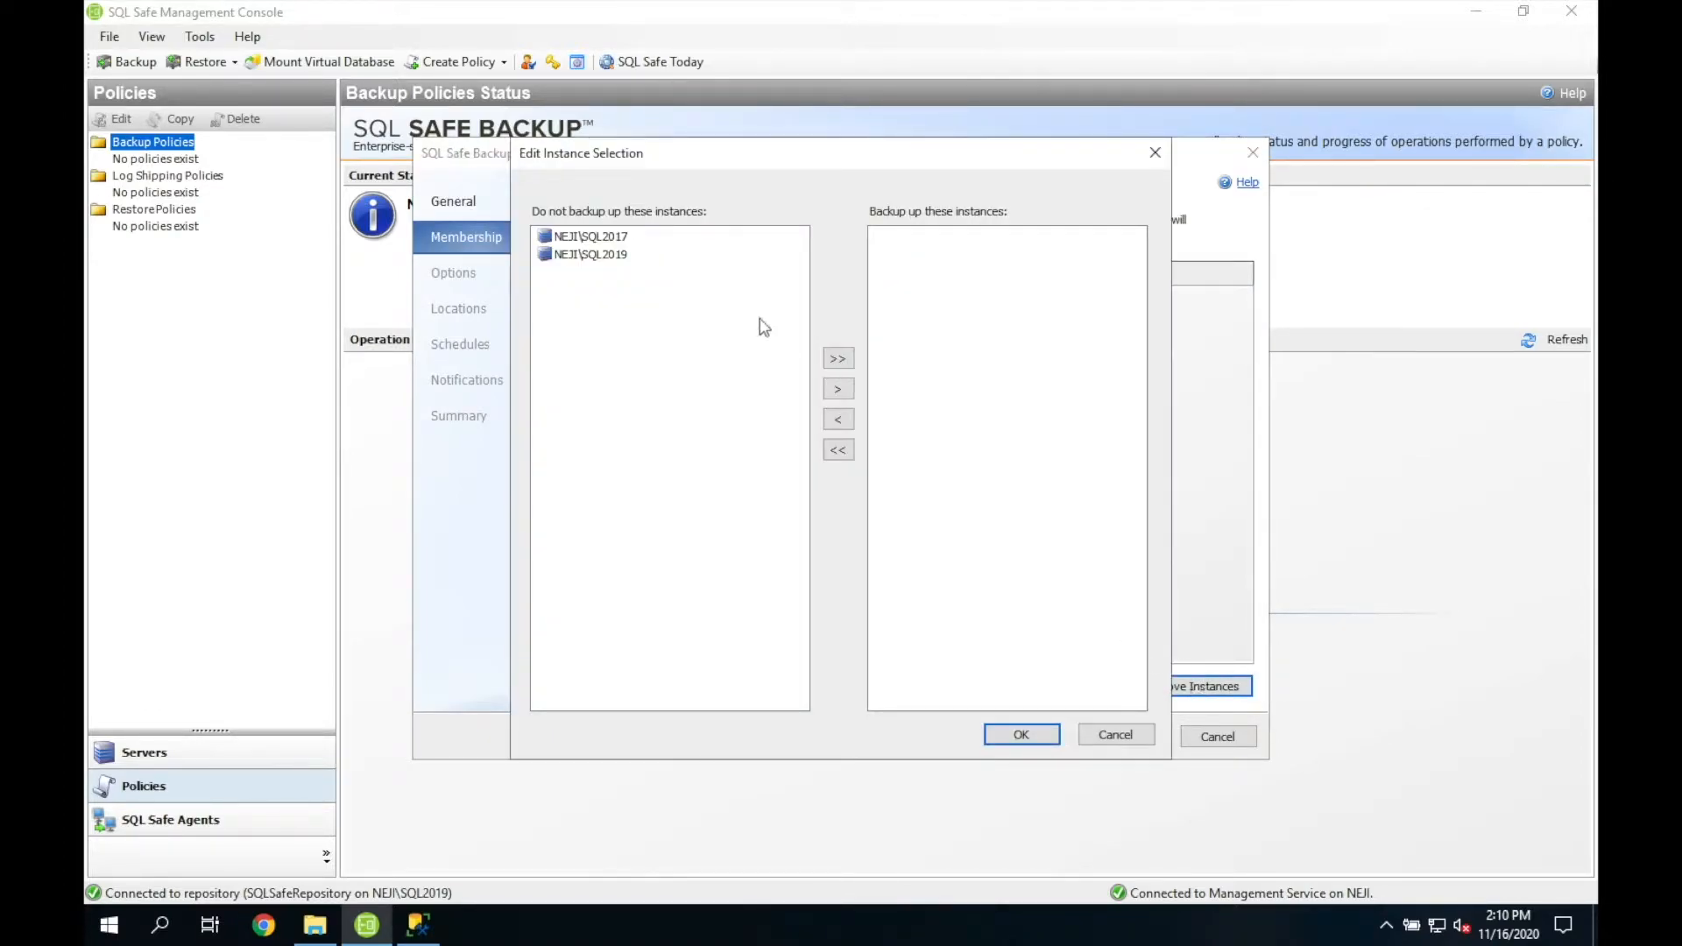
double_click(617, 238)
double_click(617, 238)
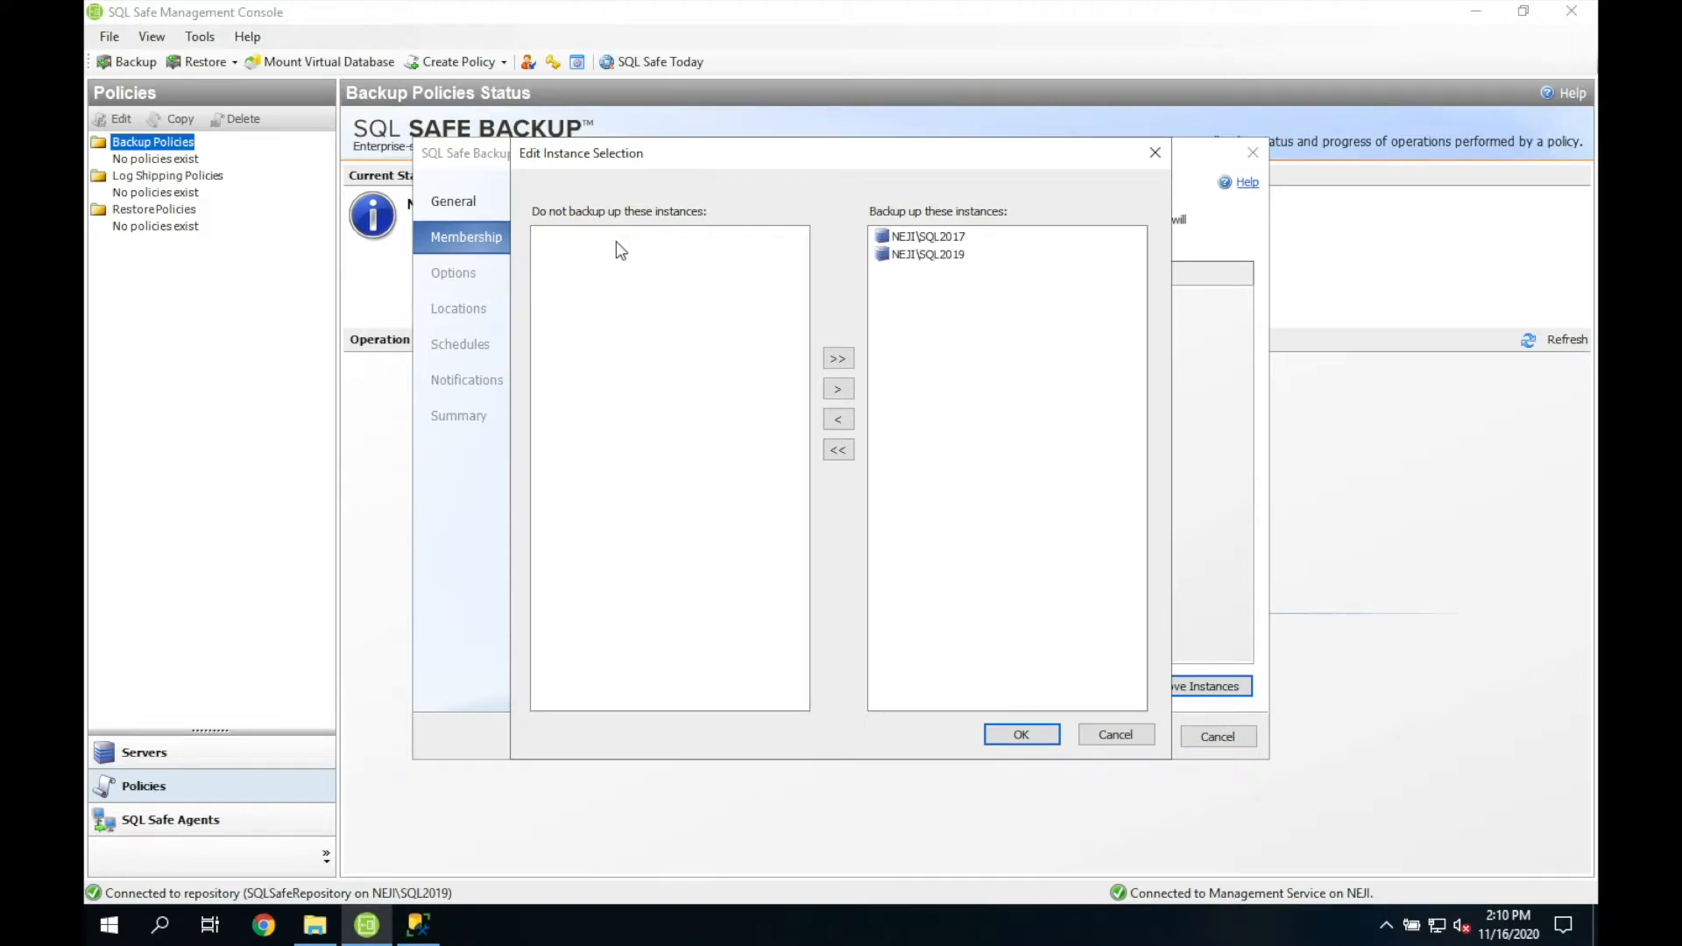
left_click(999, 733)
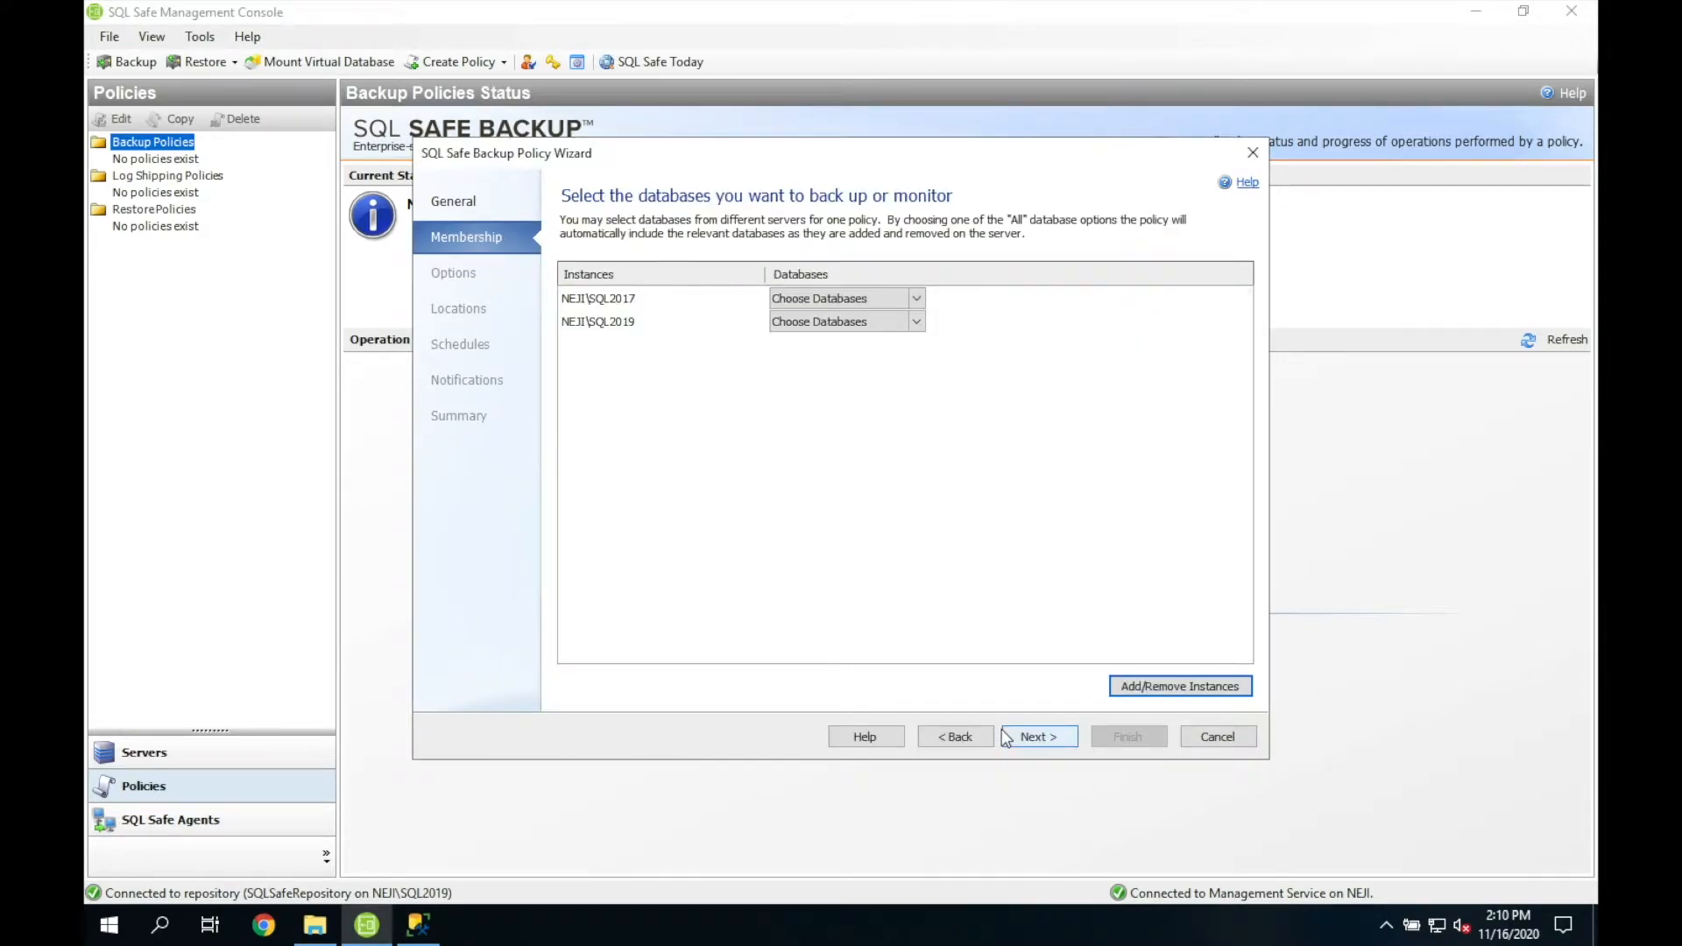
Step: Select All User Databases on both instances, excluding LSNorthwind-Primary and LSNorthwind-Secondary
left_click(918, 298)
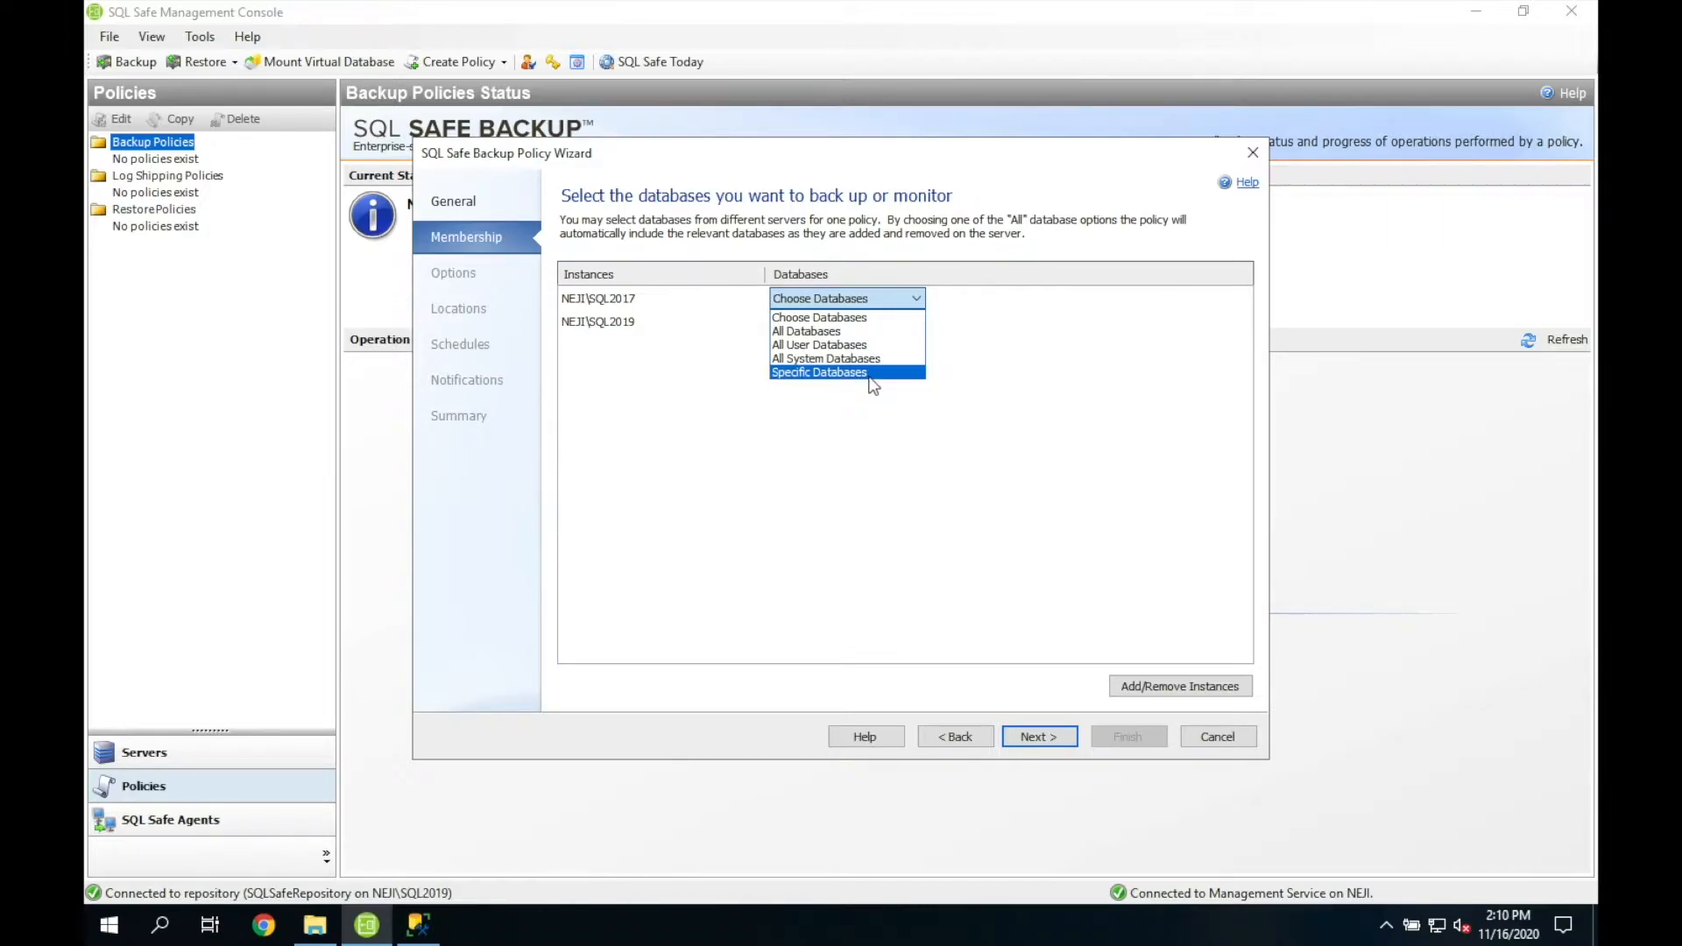
left_click(885, 346)
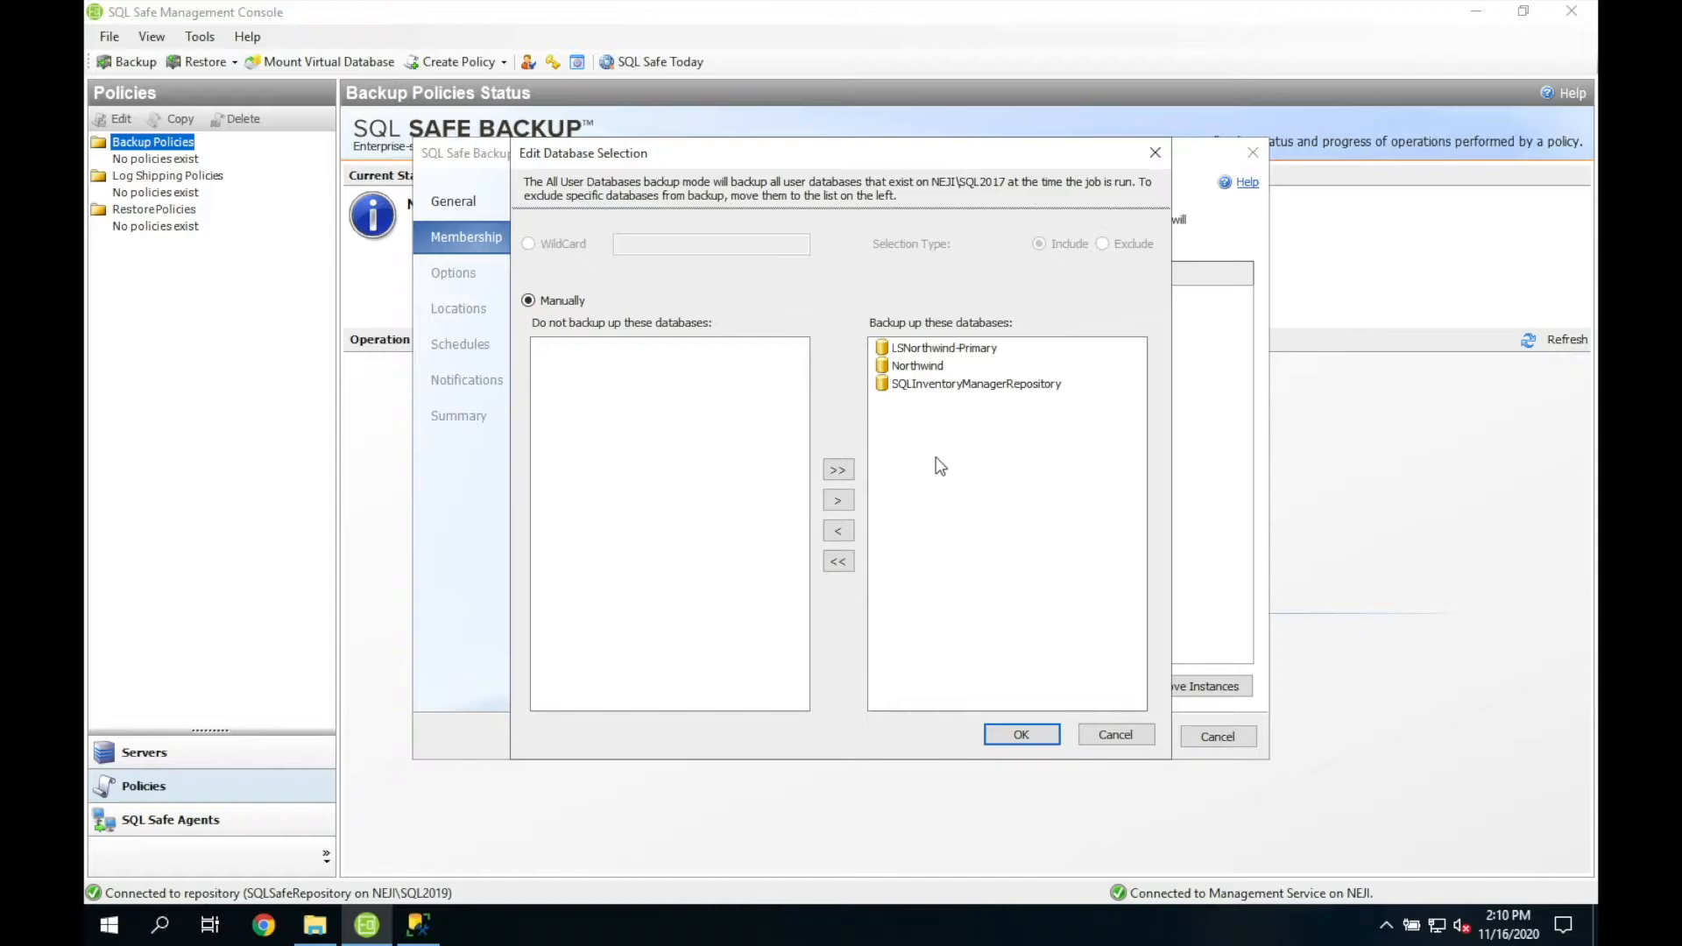
double_click(967, 347)
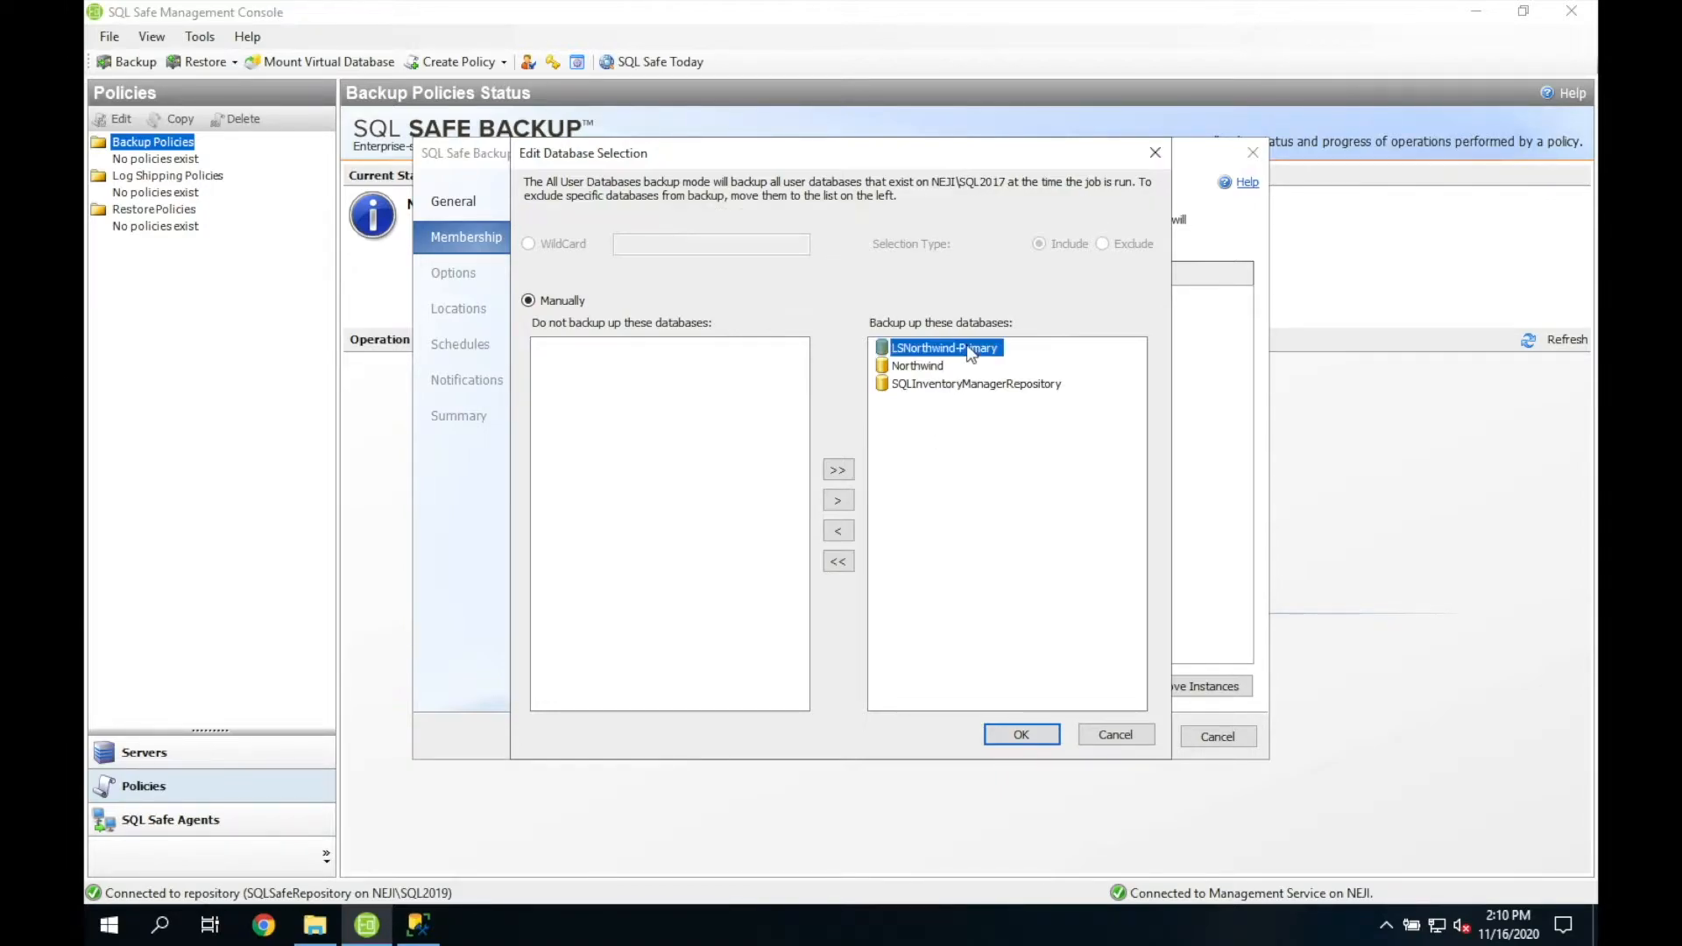
left_click(999, 733)
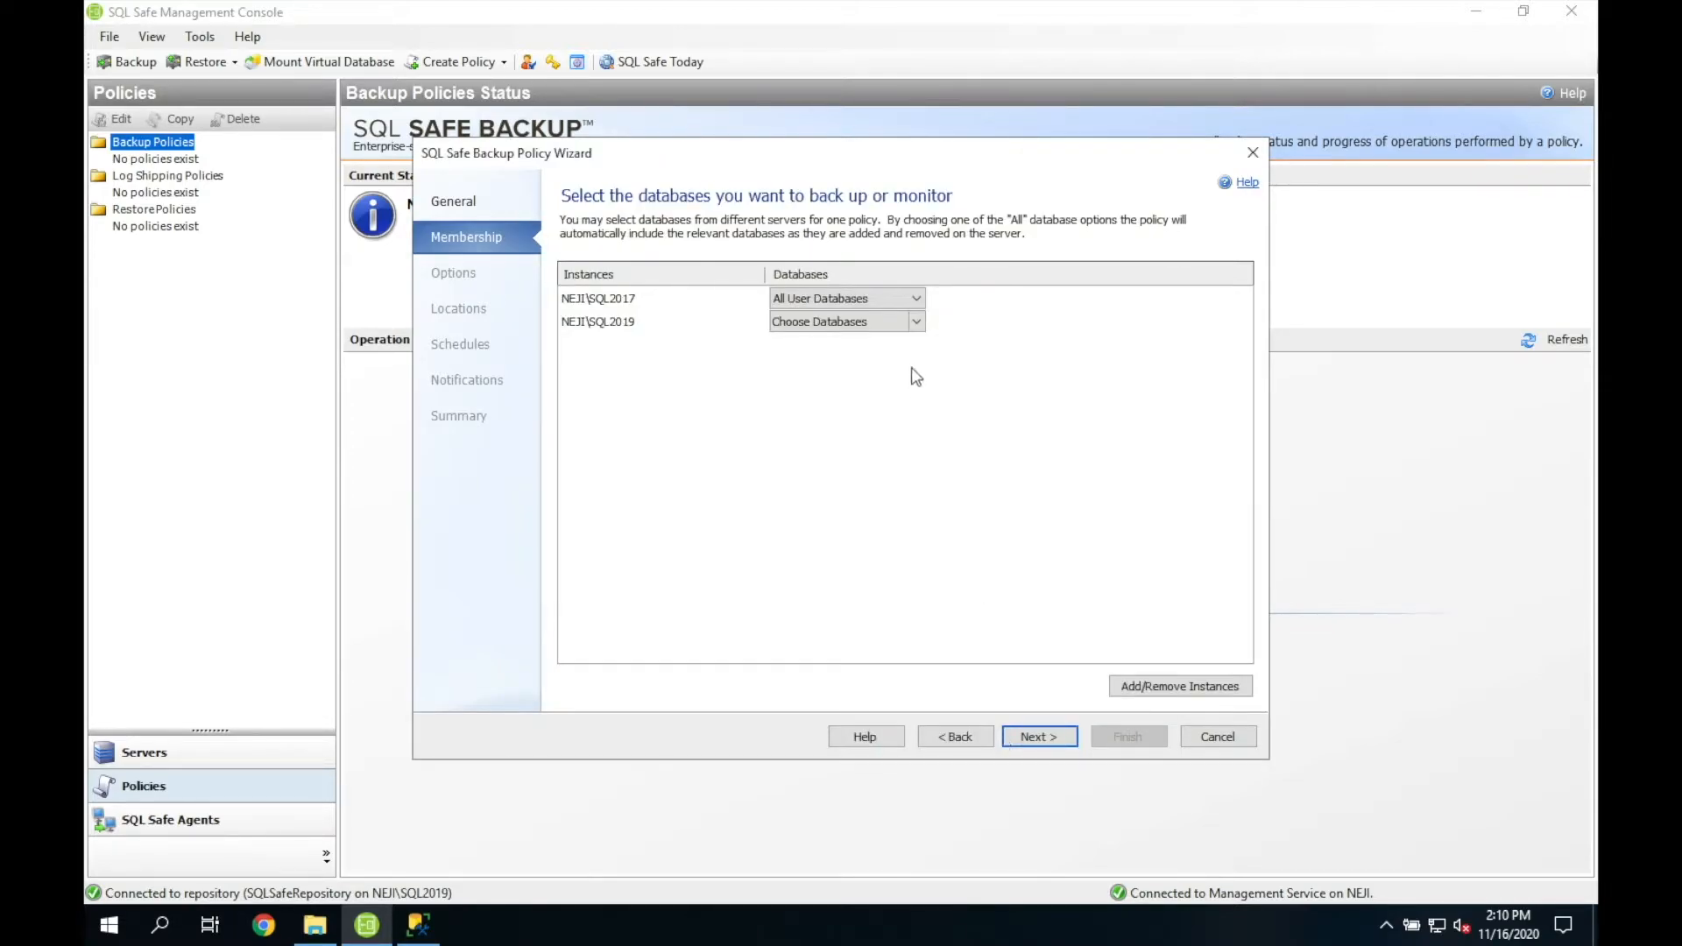
left_click(917, 324)
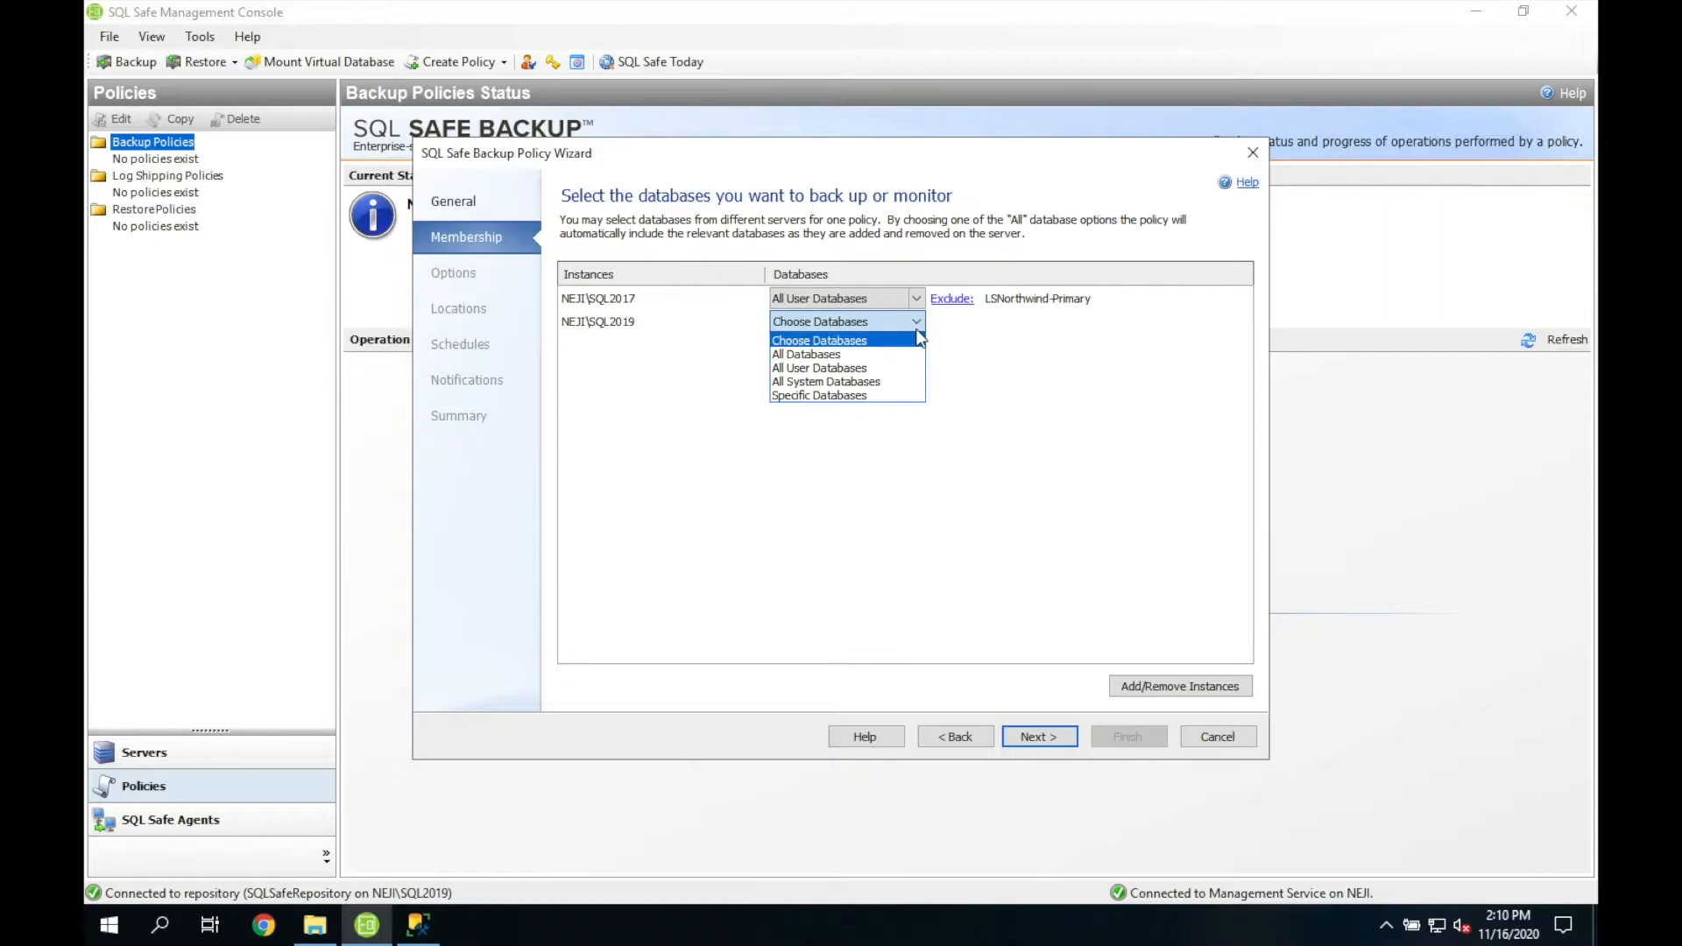
left_click(869, 369)
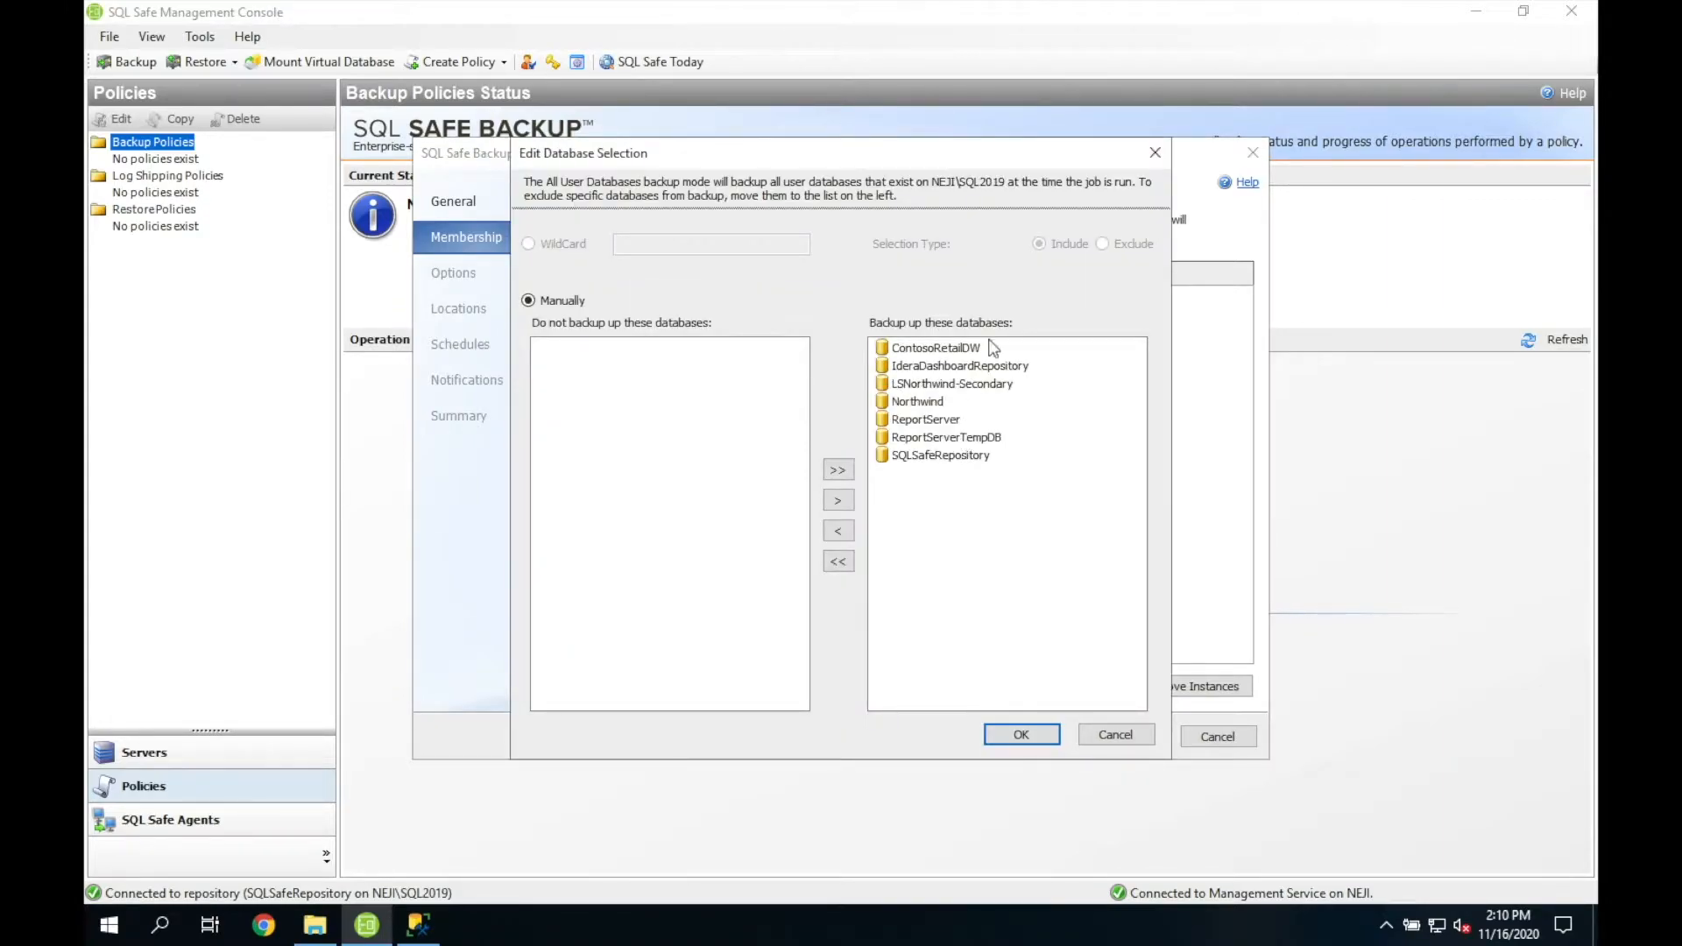
double_click(968, 387)
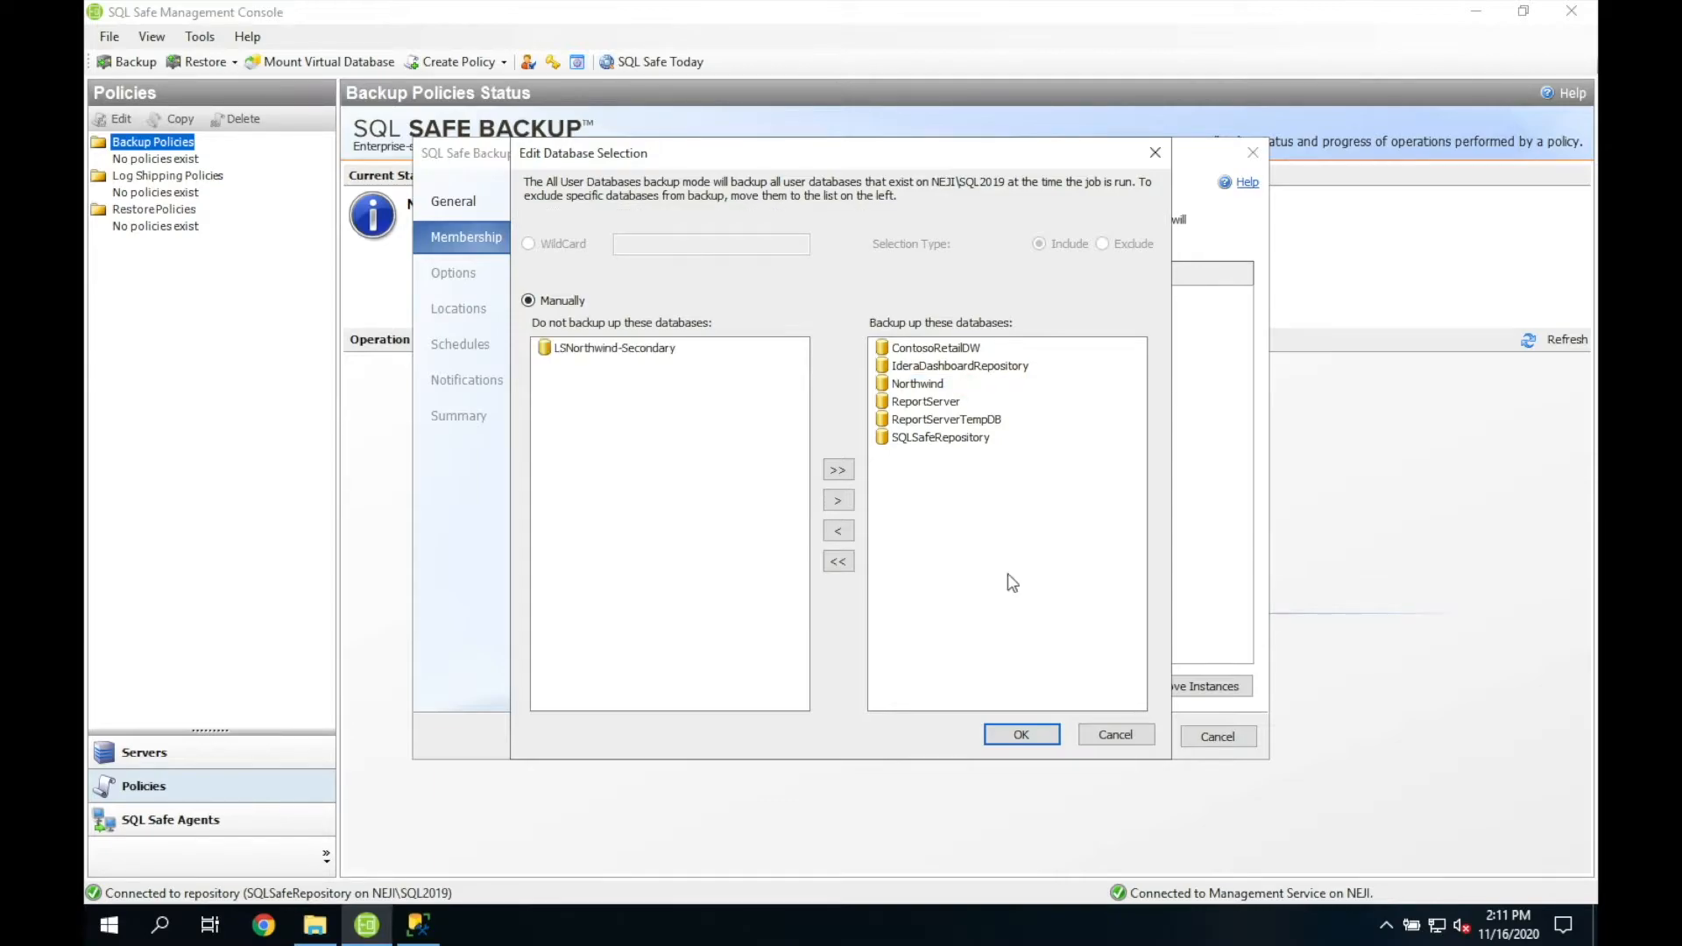
left_click(1019, 733)
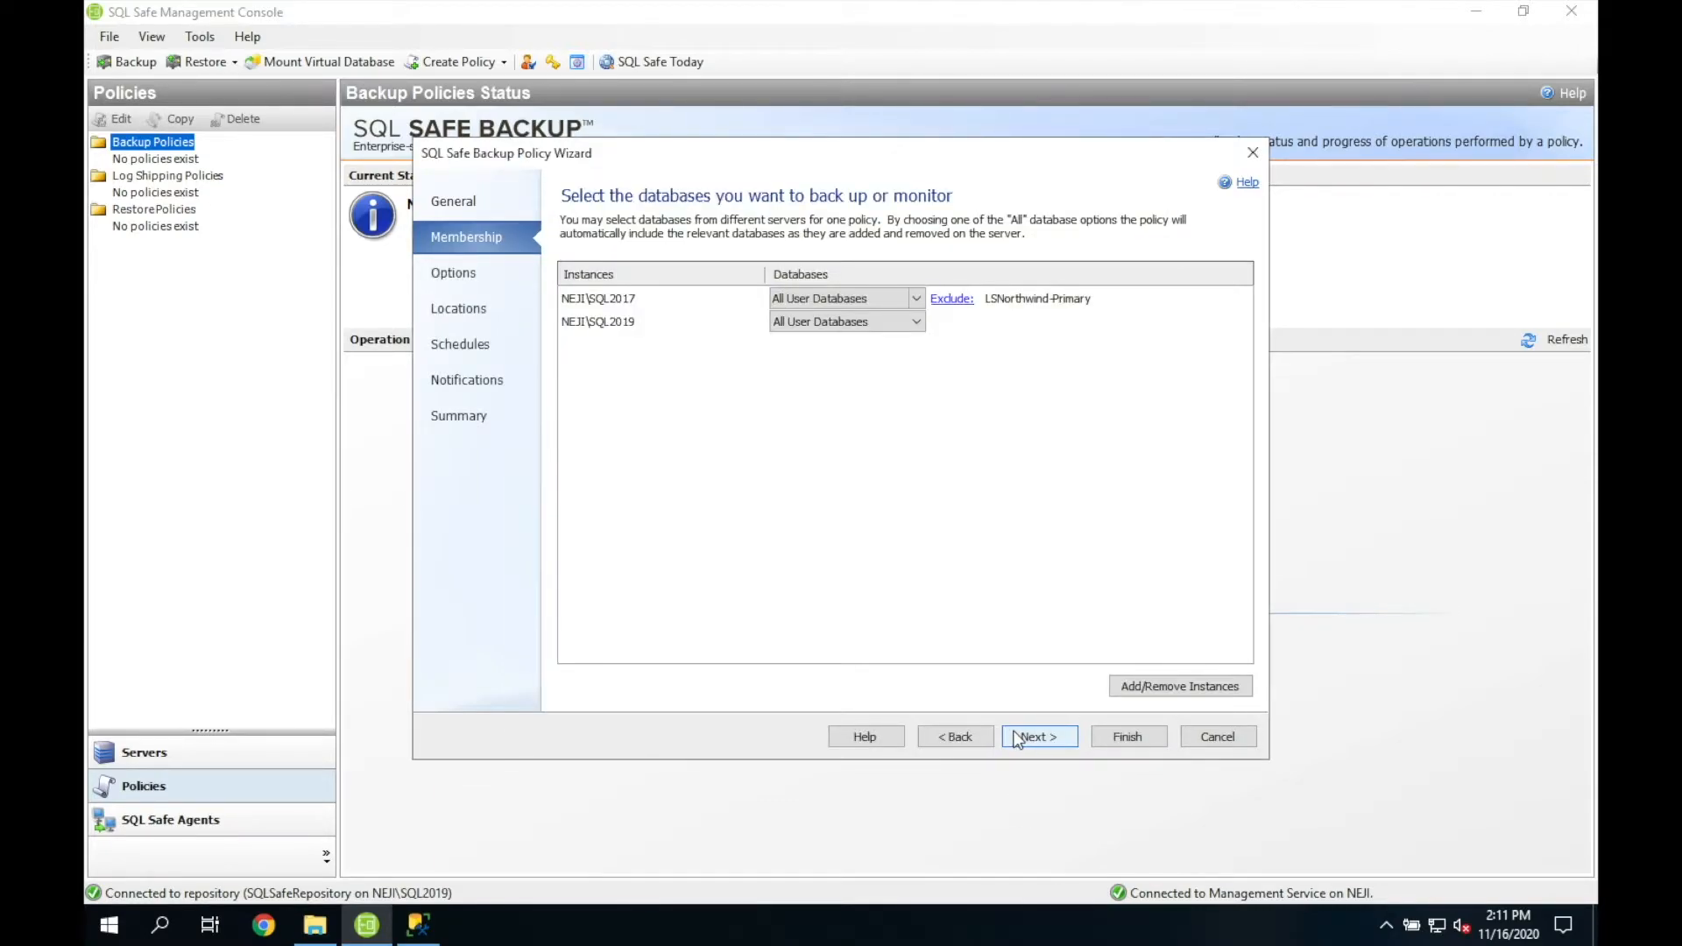
Step: Leave the Full backup options at their defaults and continue to Locations
left_click(1027, 733)
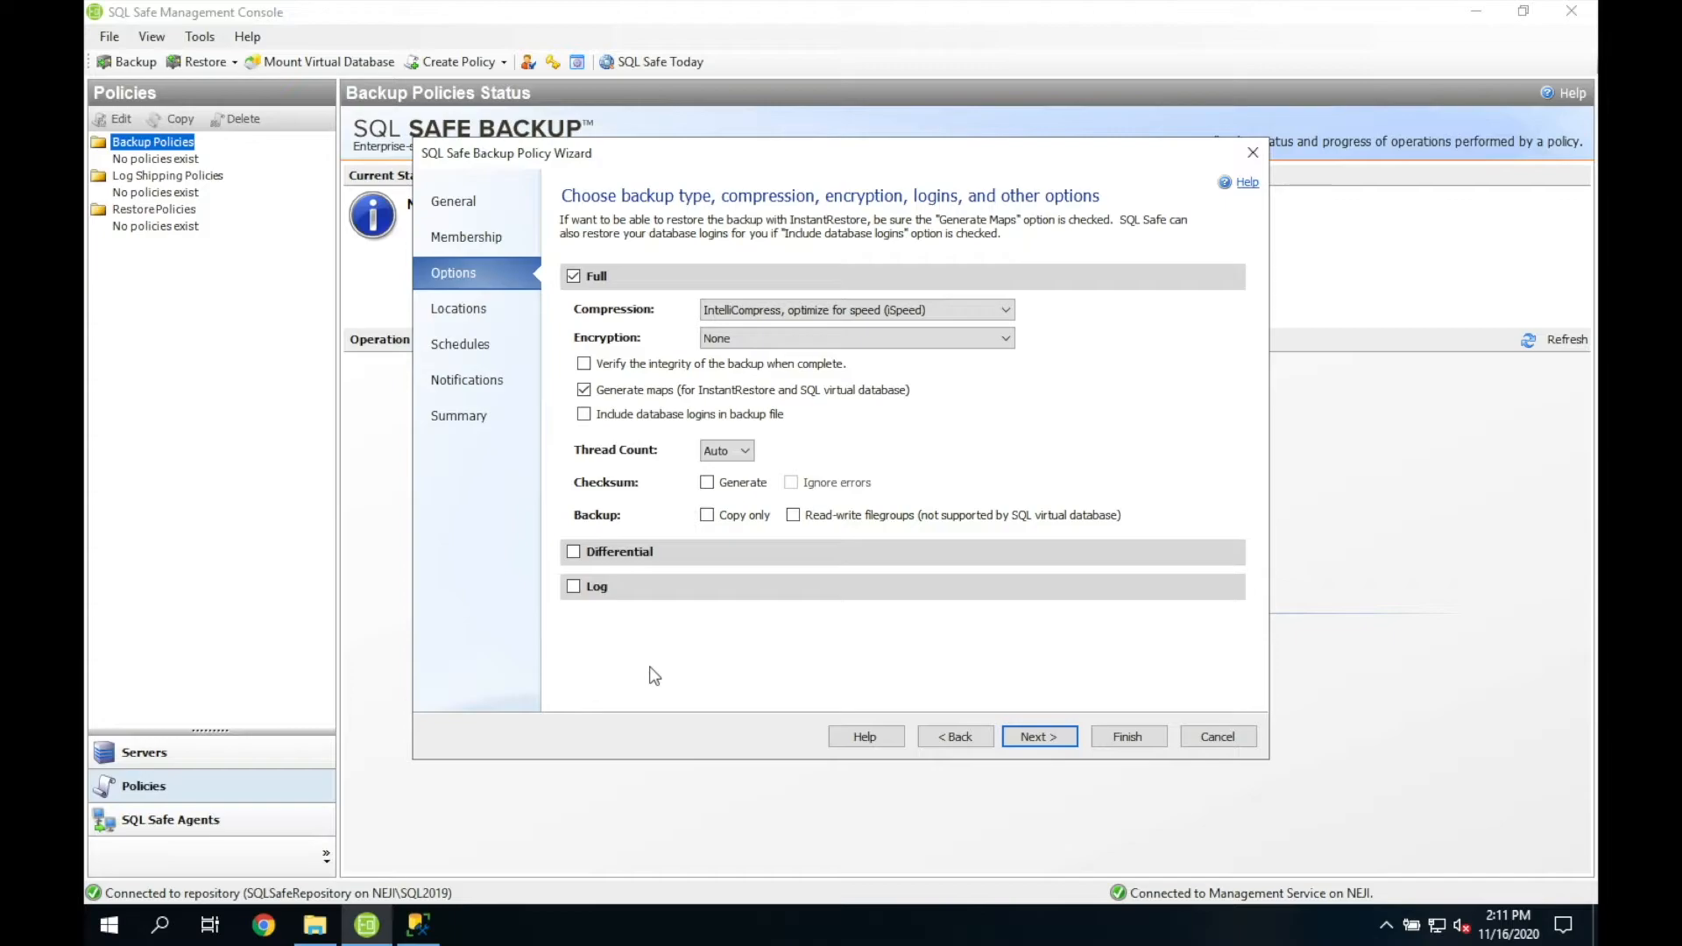
left_click(1040, 737)
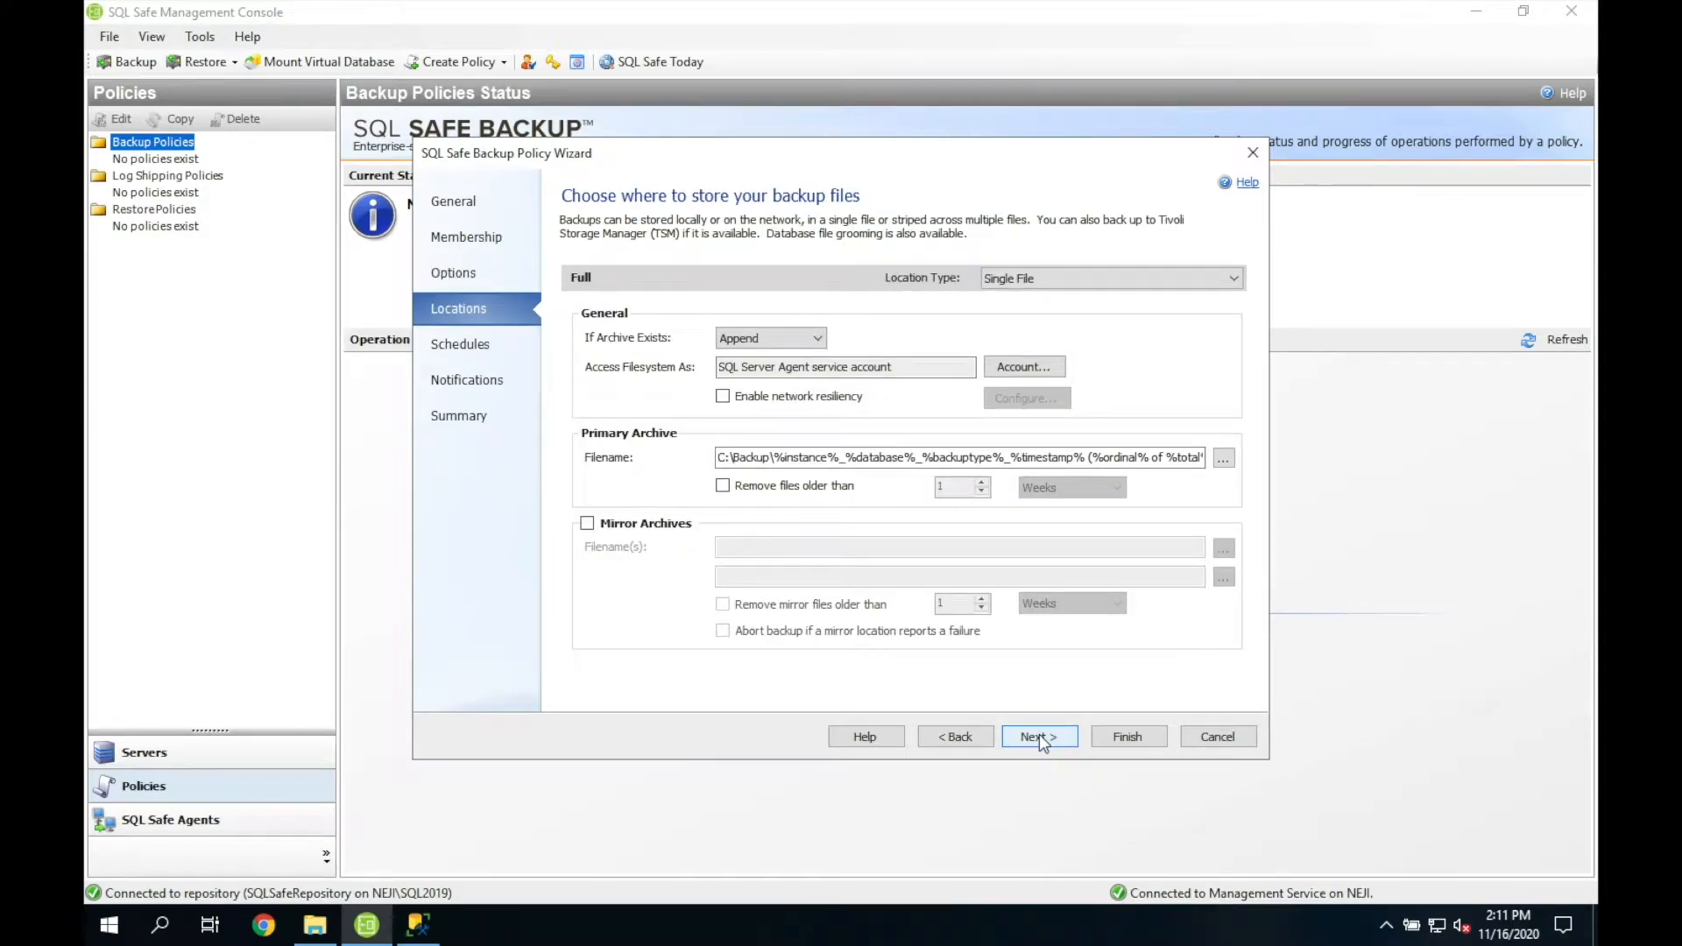
Step: Keep Single File, change the backup path to \\NEJI\Backup, and remove files older than 1 week
left_click(1235, 281)
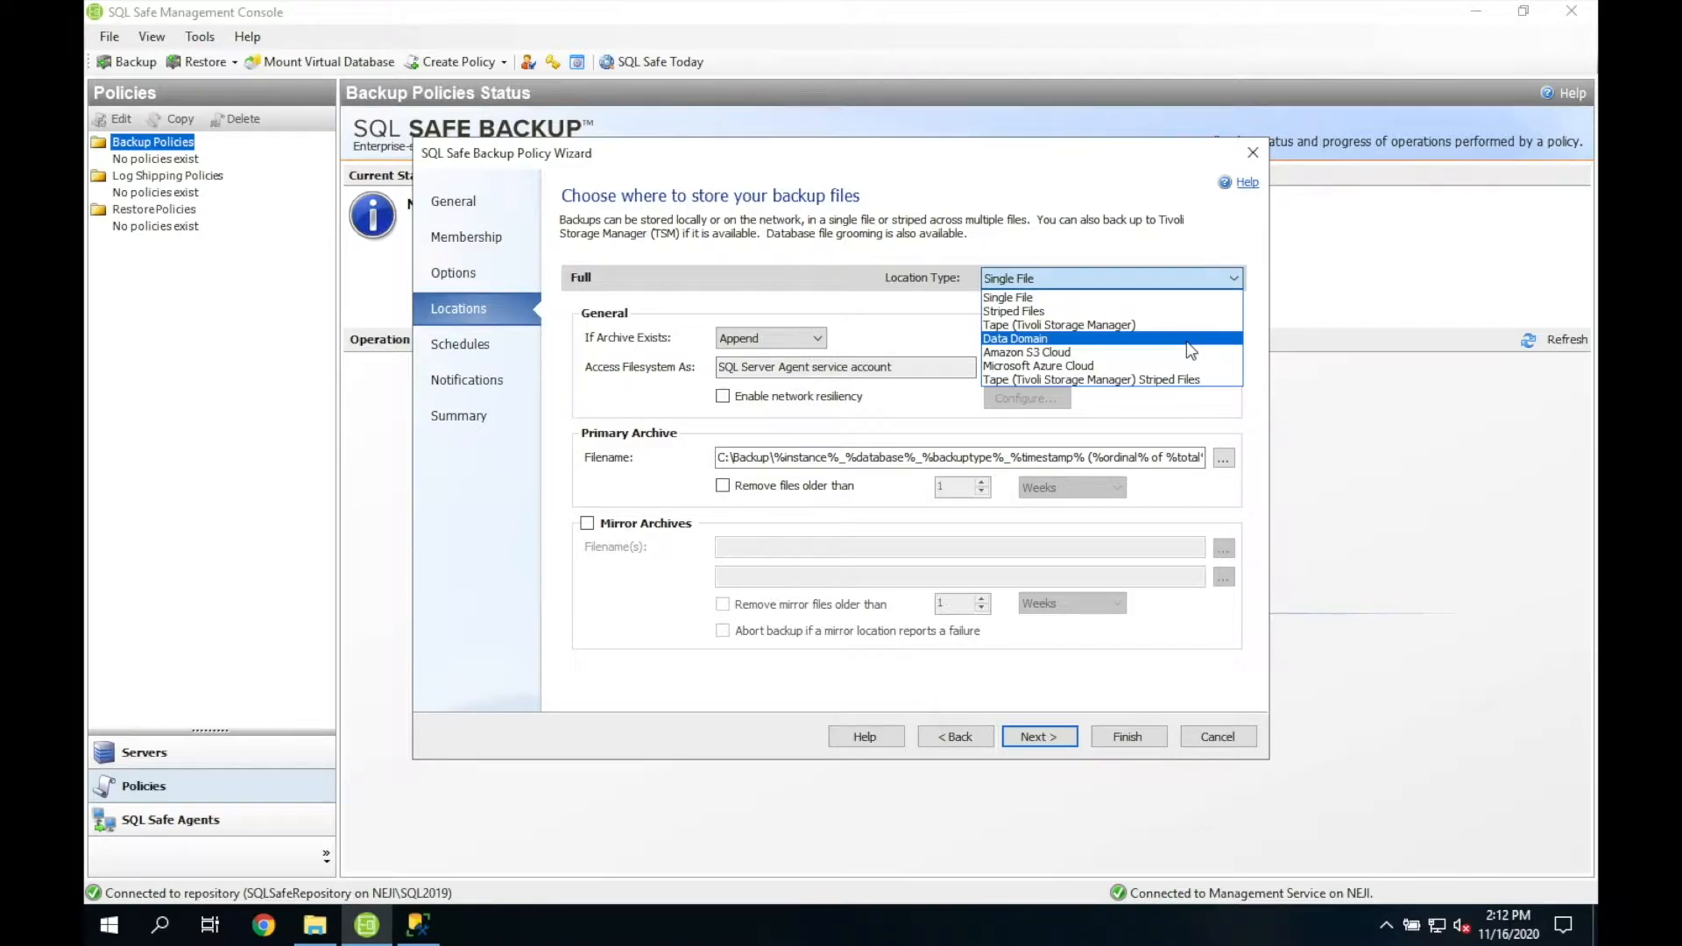
left_click(650, 372)
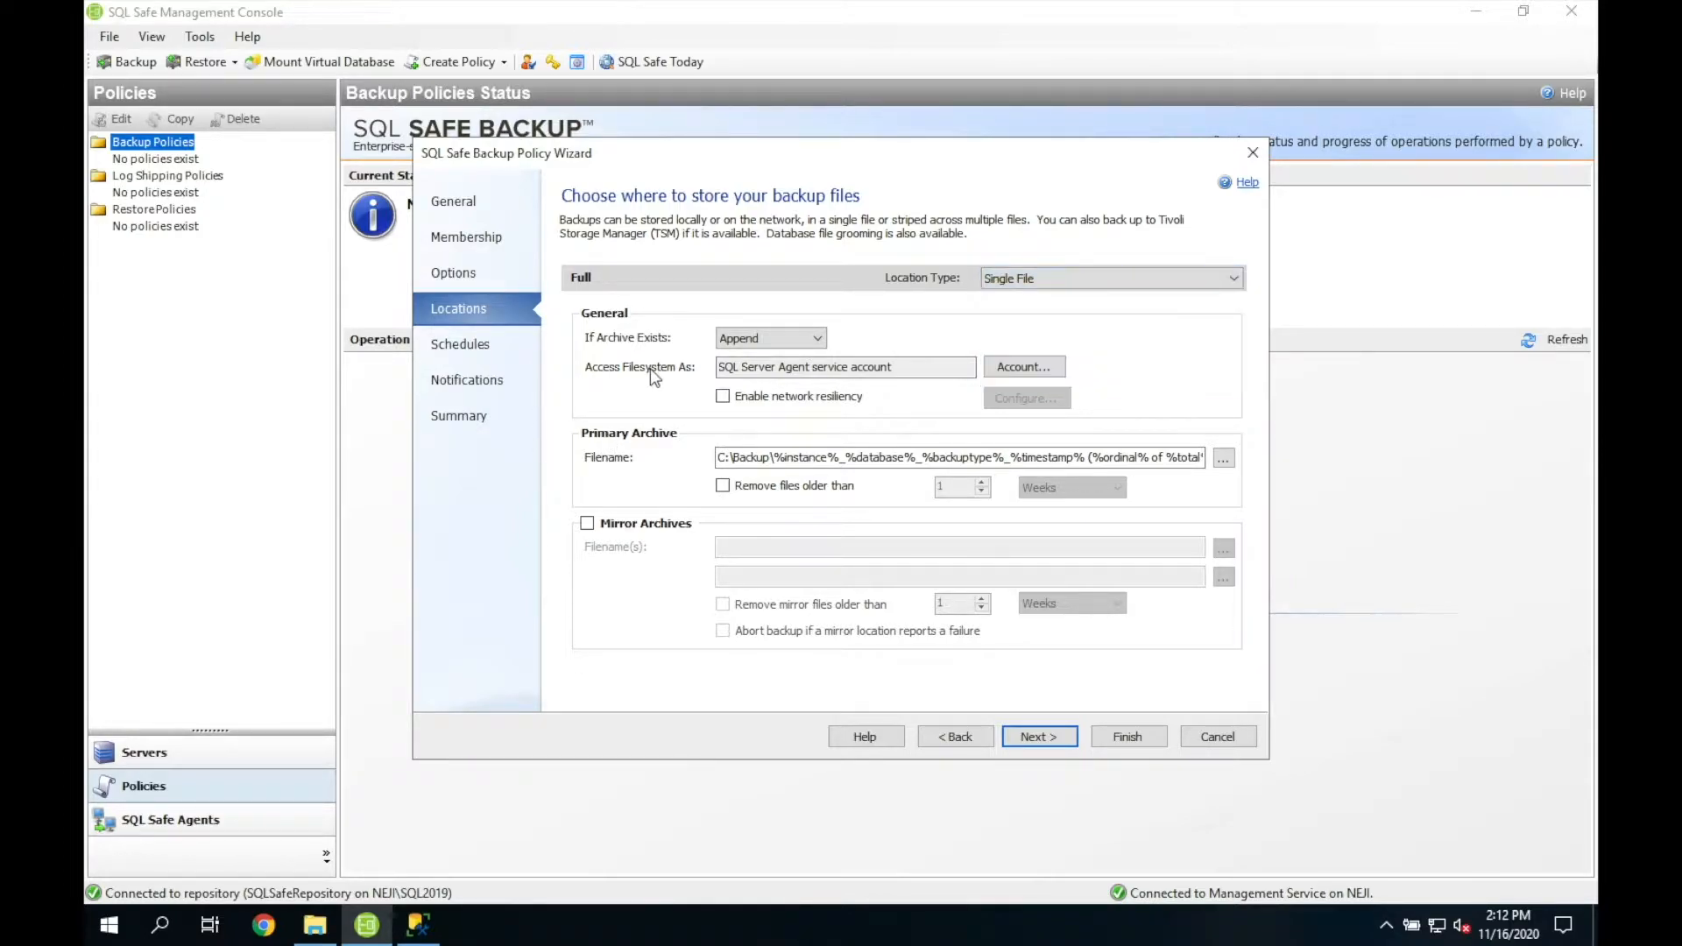
left_click(742, 460)
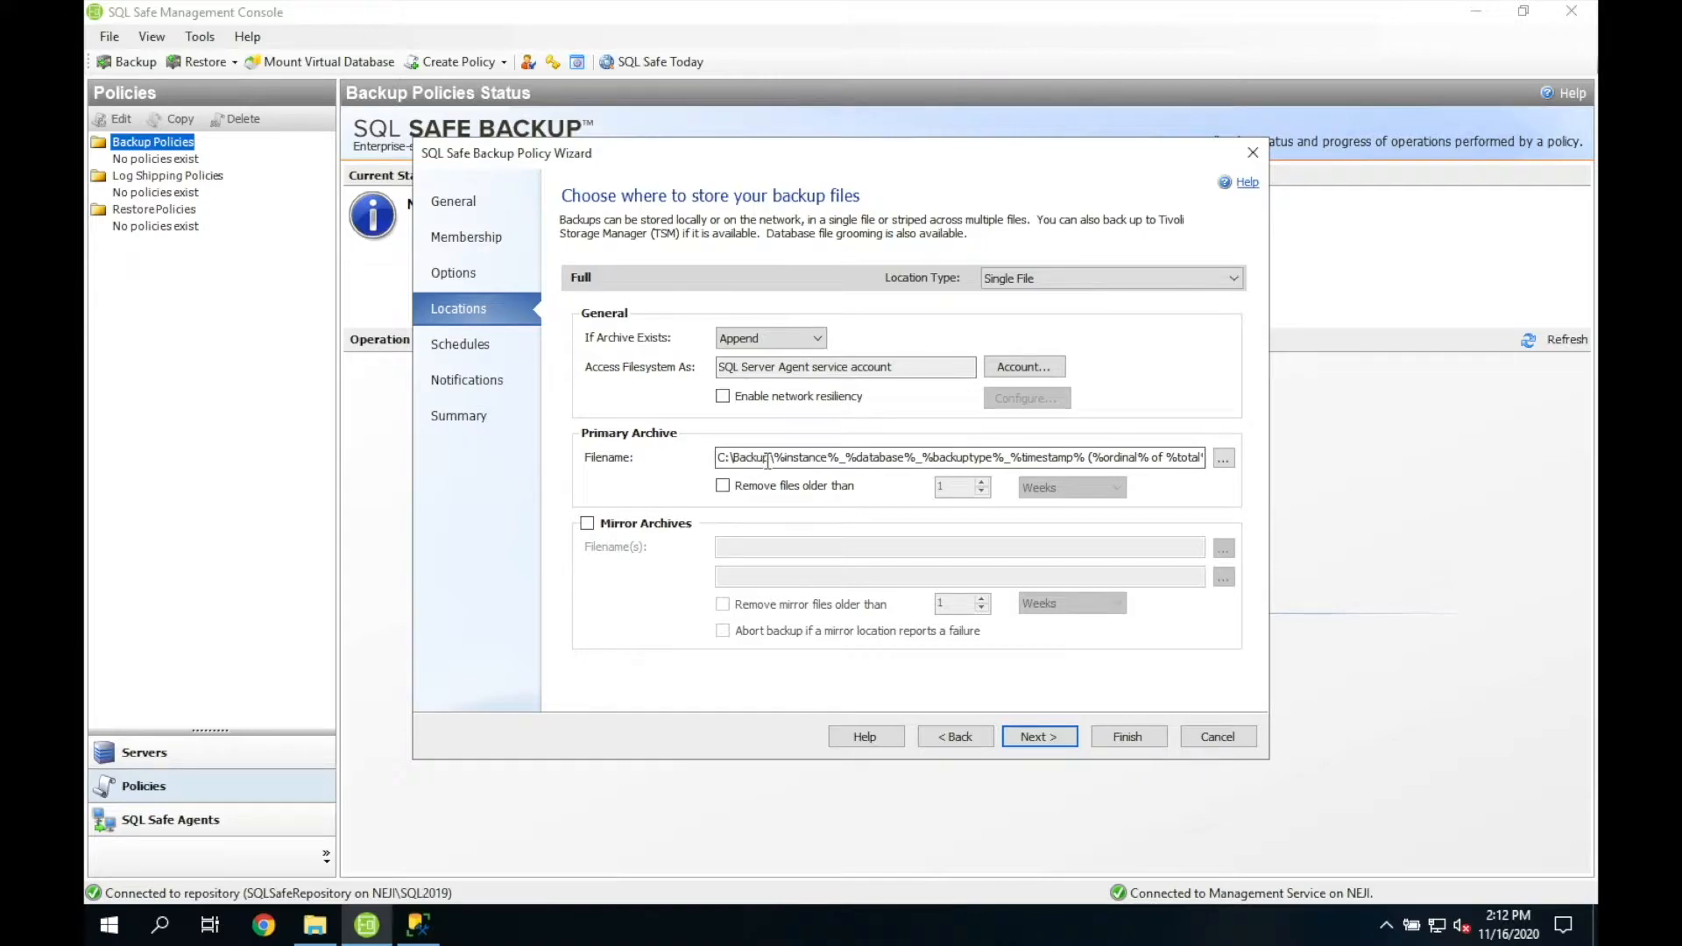
left_click_drag(743, 460, 684, 460)
key("BackSpace")
type("\\NEJI")
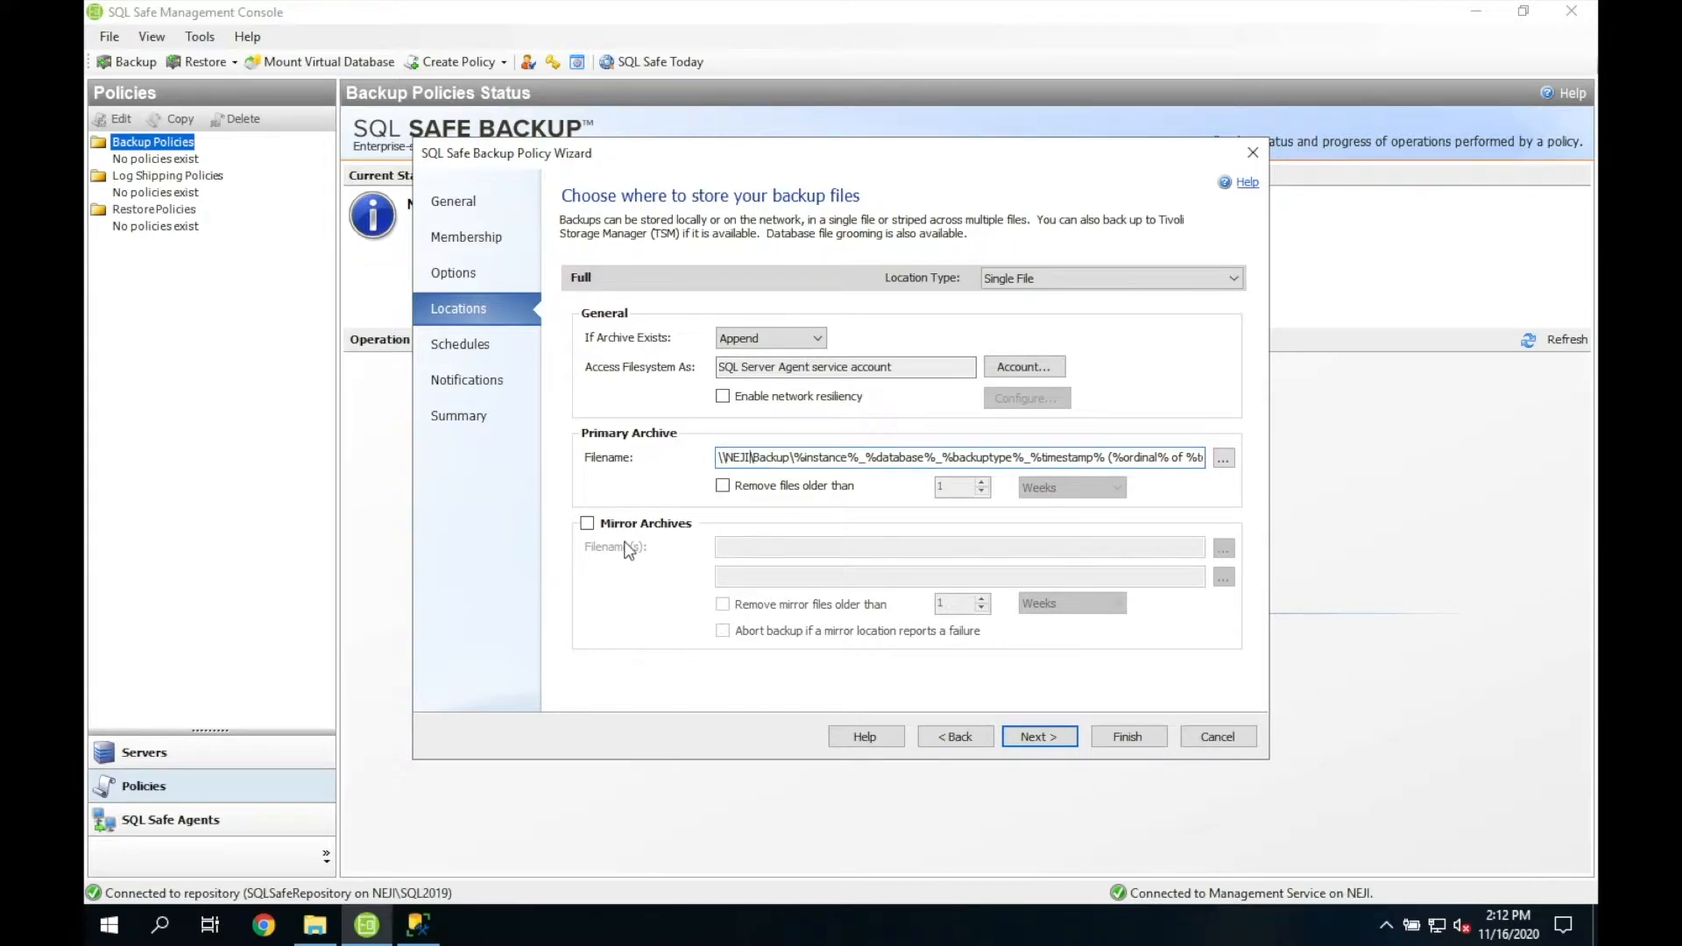
left_click(827, 486)
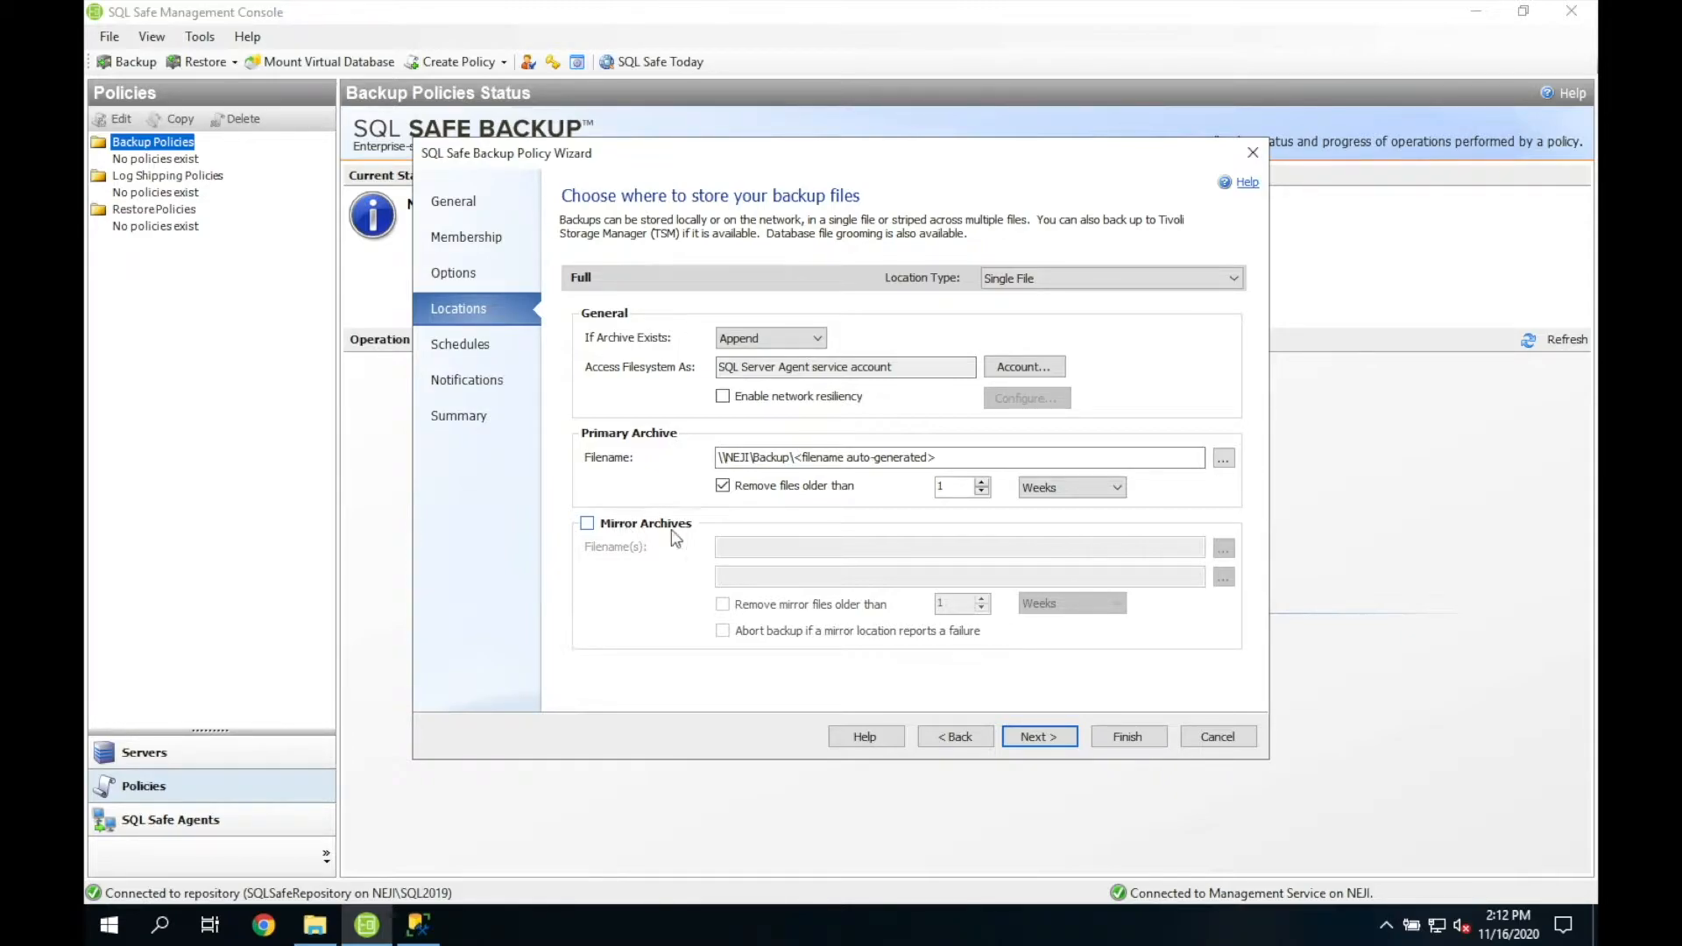
left_click(1041, 734)
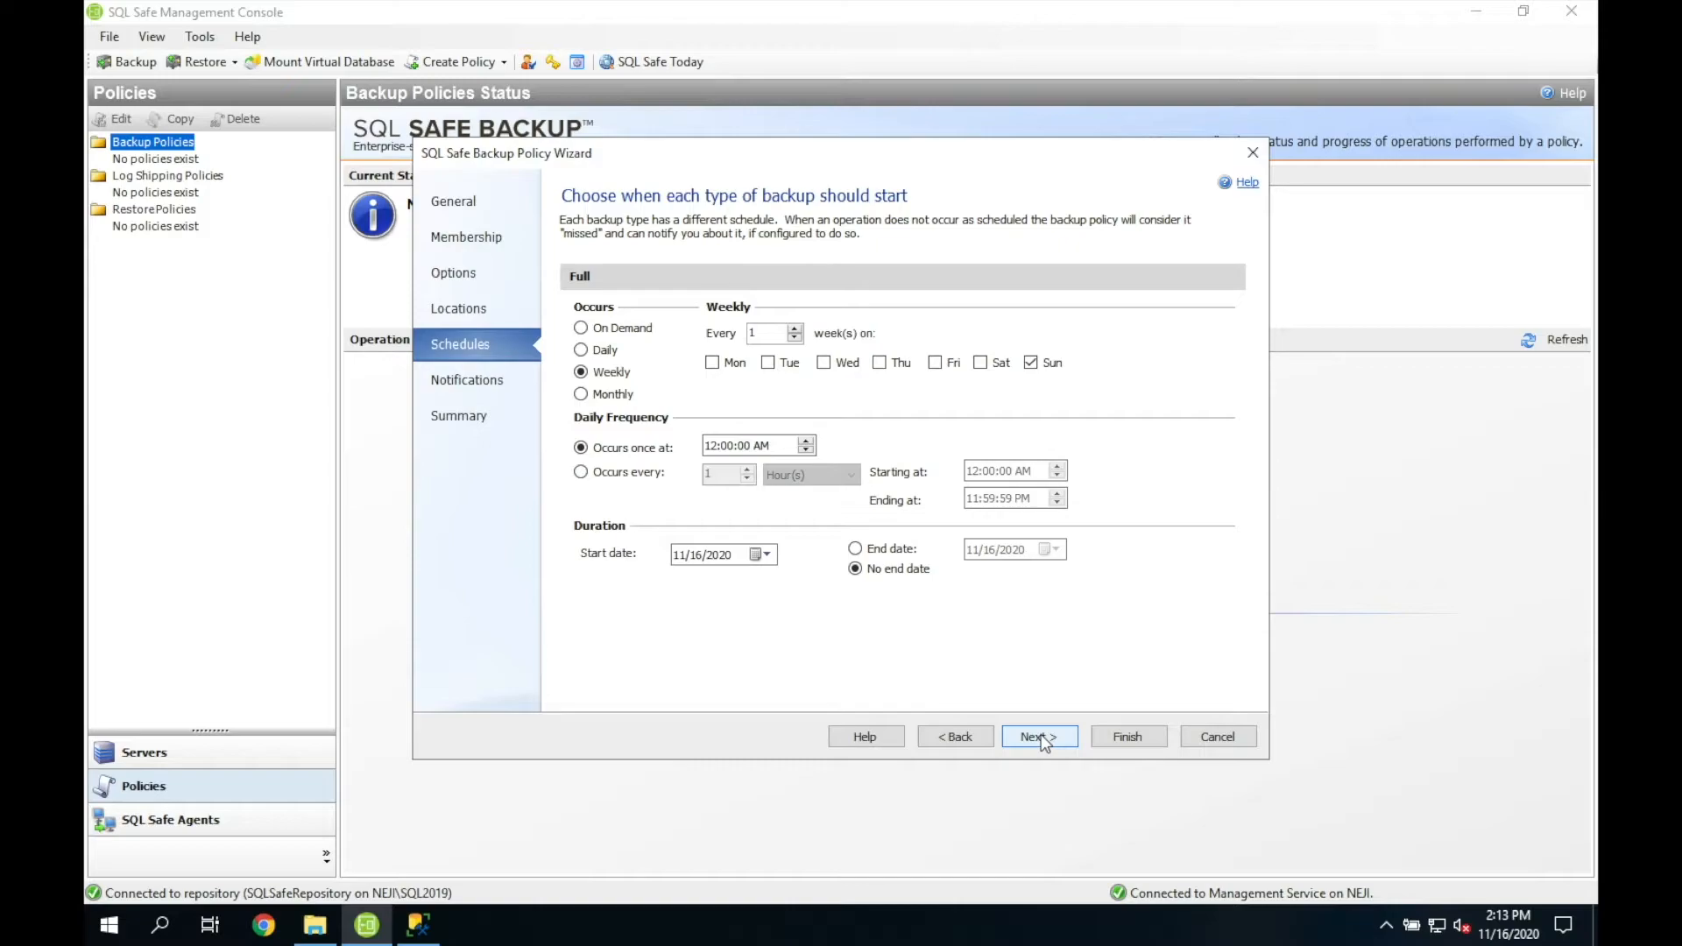
Step: Enable notifications for failed, not-started, skipped, cancelled and warning-completed backups
left_click(1041, 736)
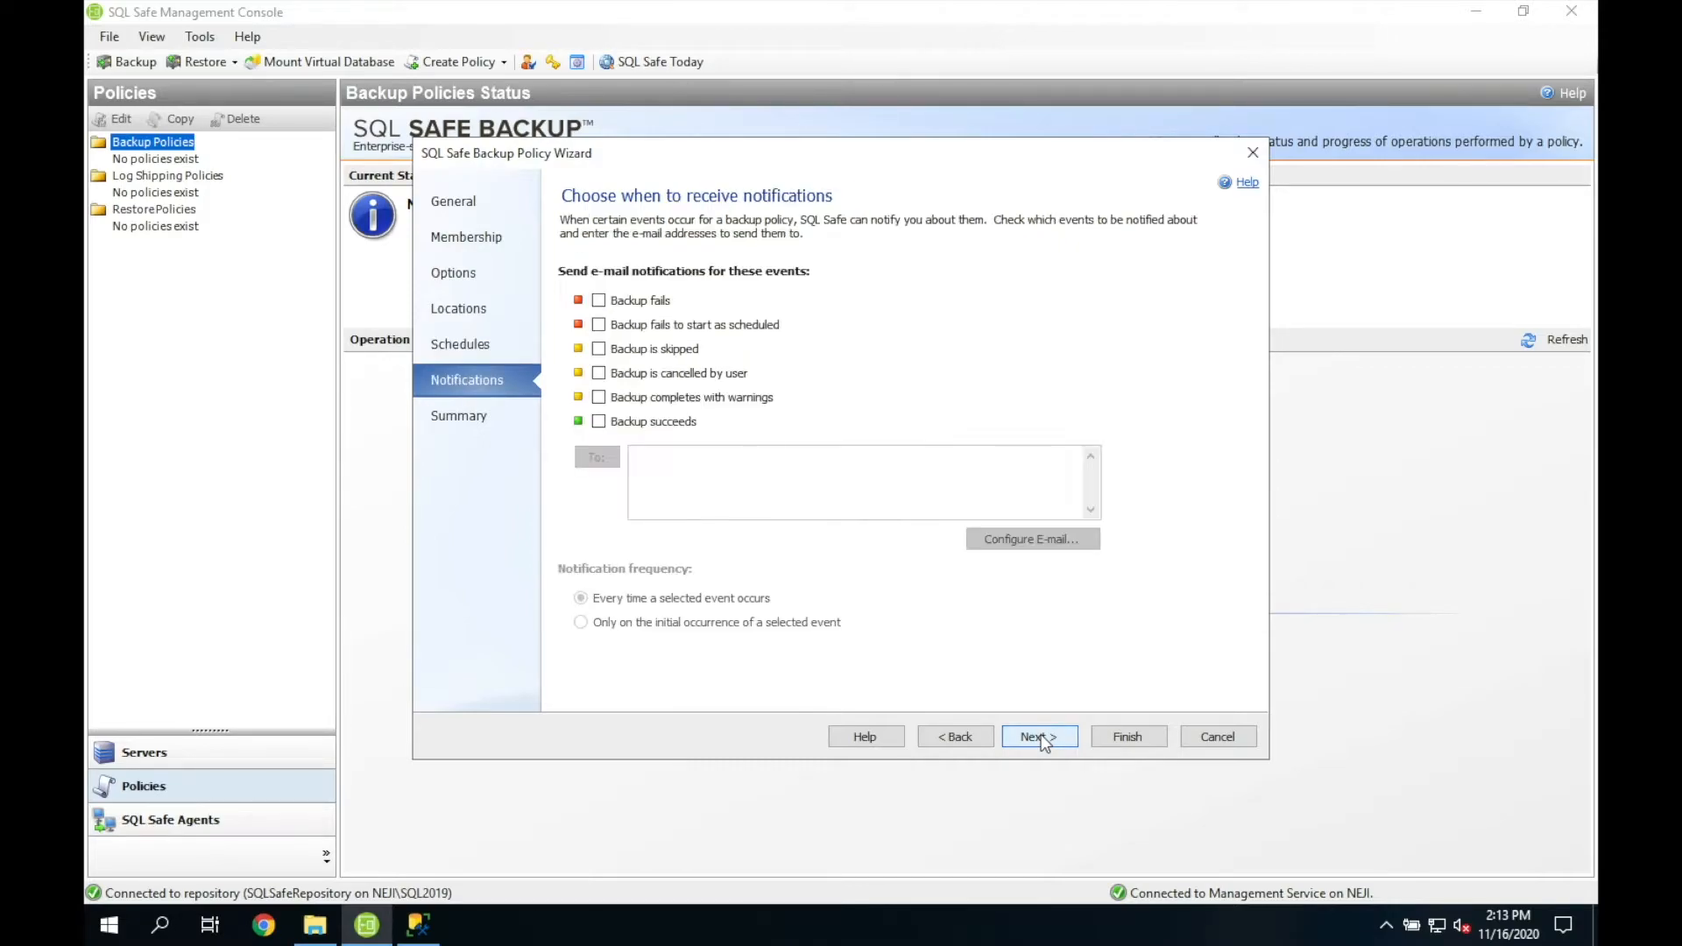
left_click(618, 303)
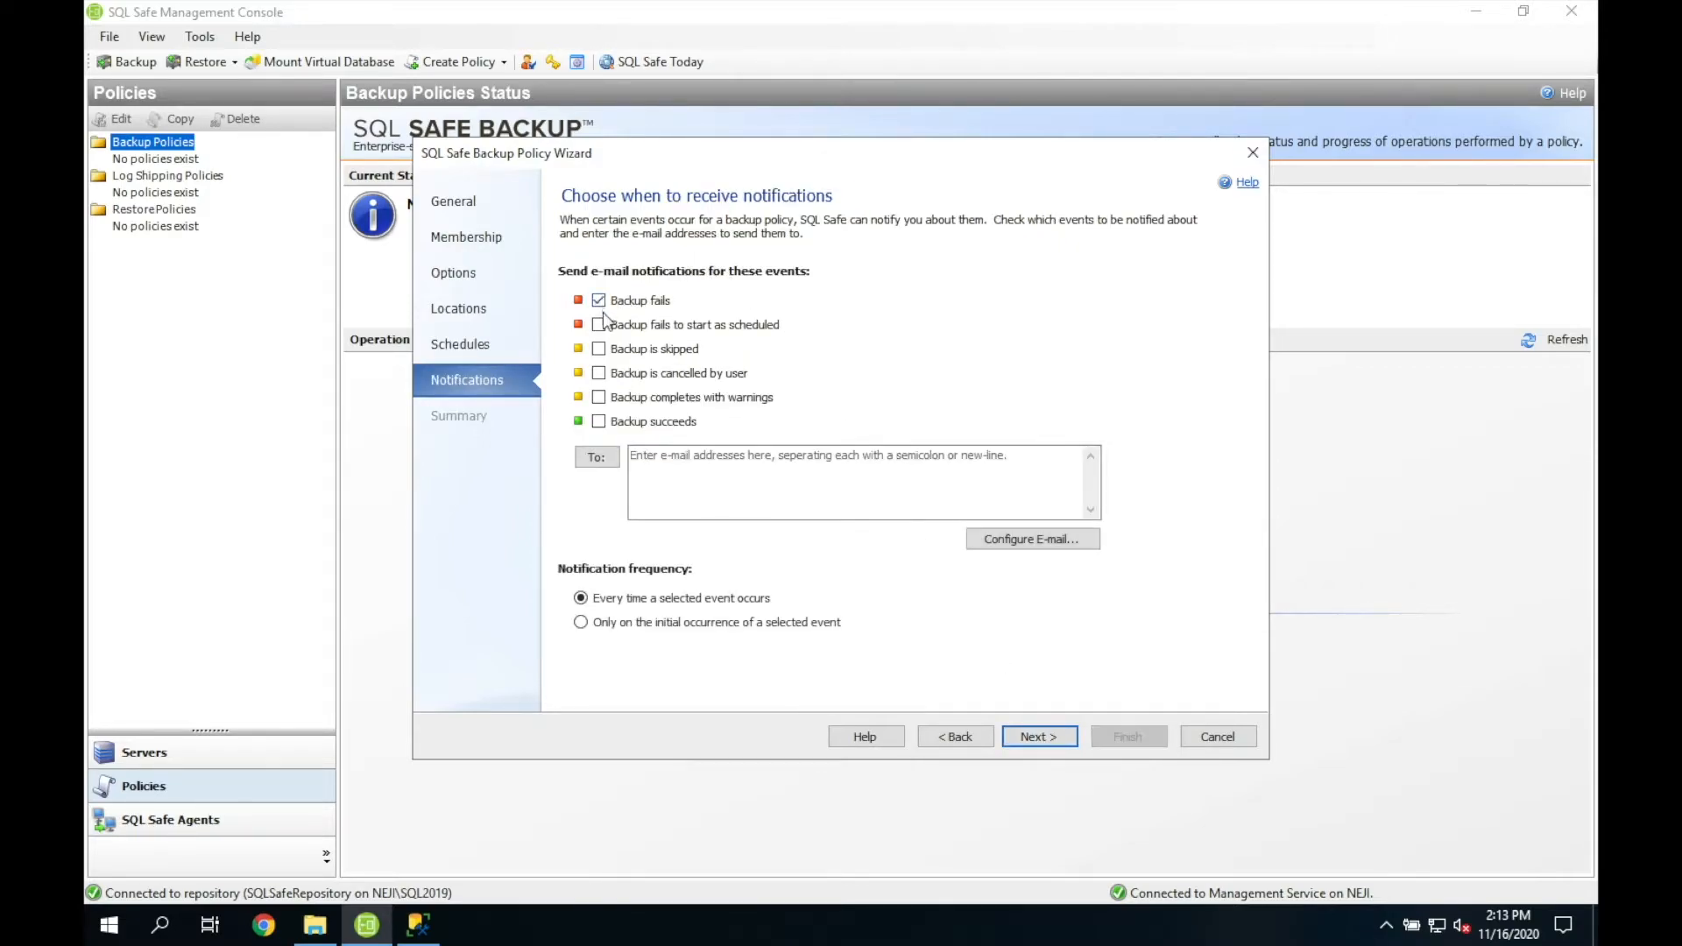
left_click(604, 325)
left_click(604, 350)
left_click(601, 374)
left_click(600, 398)
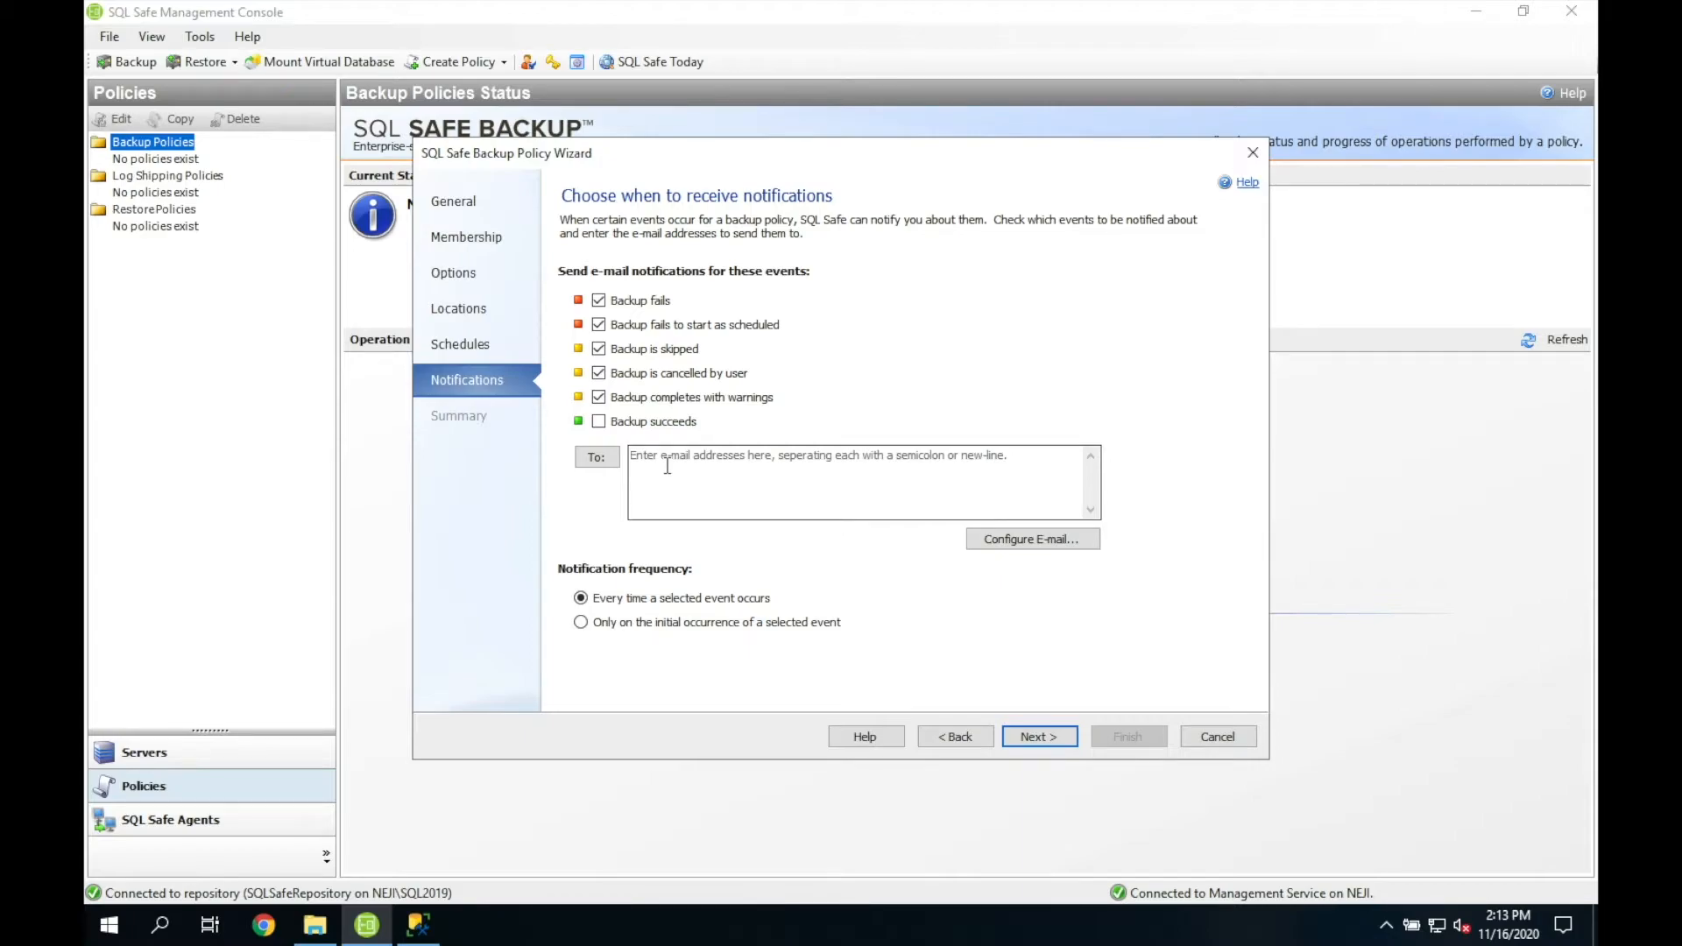
Step: Enter the notification recipient's e-mail address and continue to the Summary
left_click(706, 457)
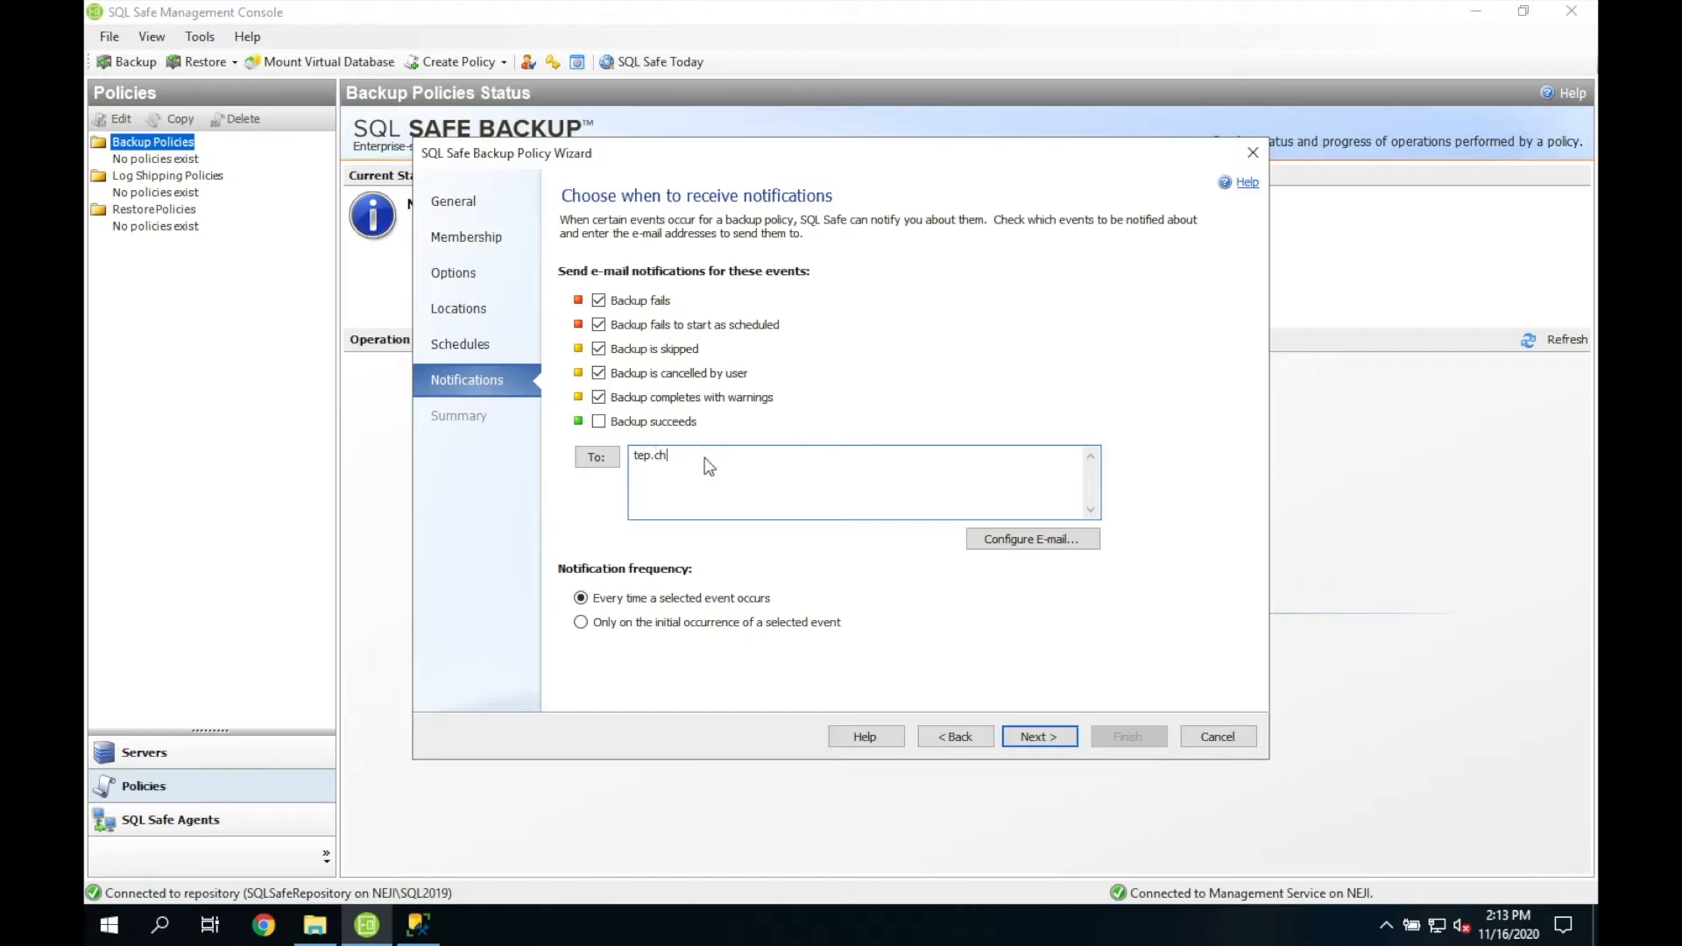
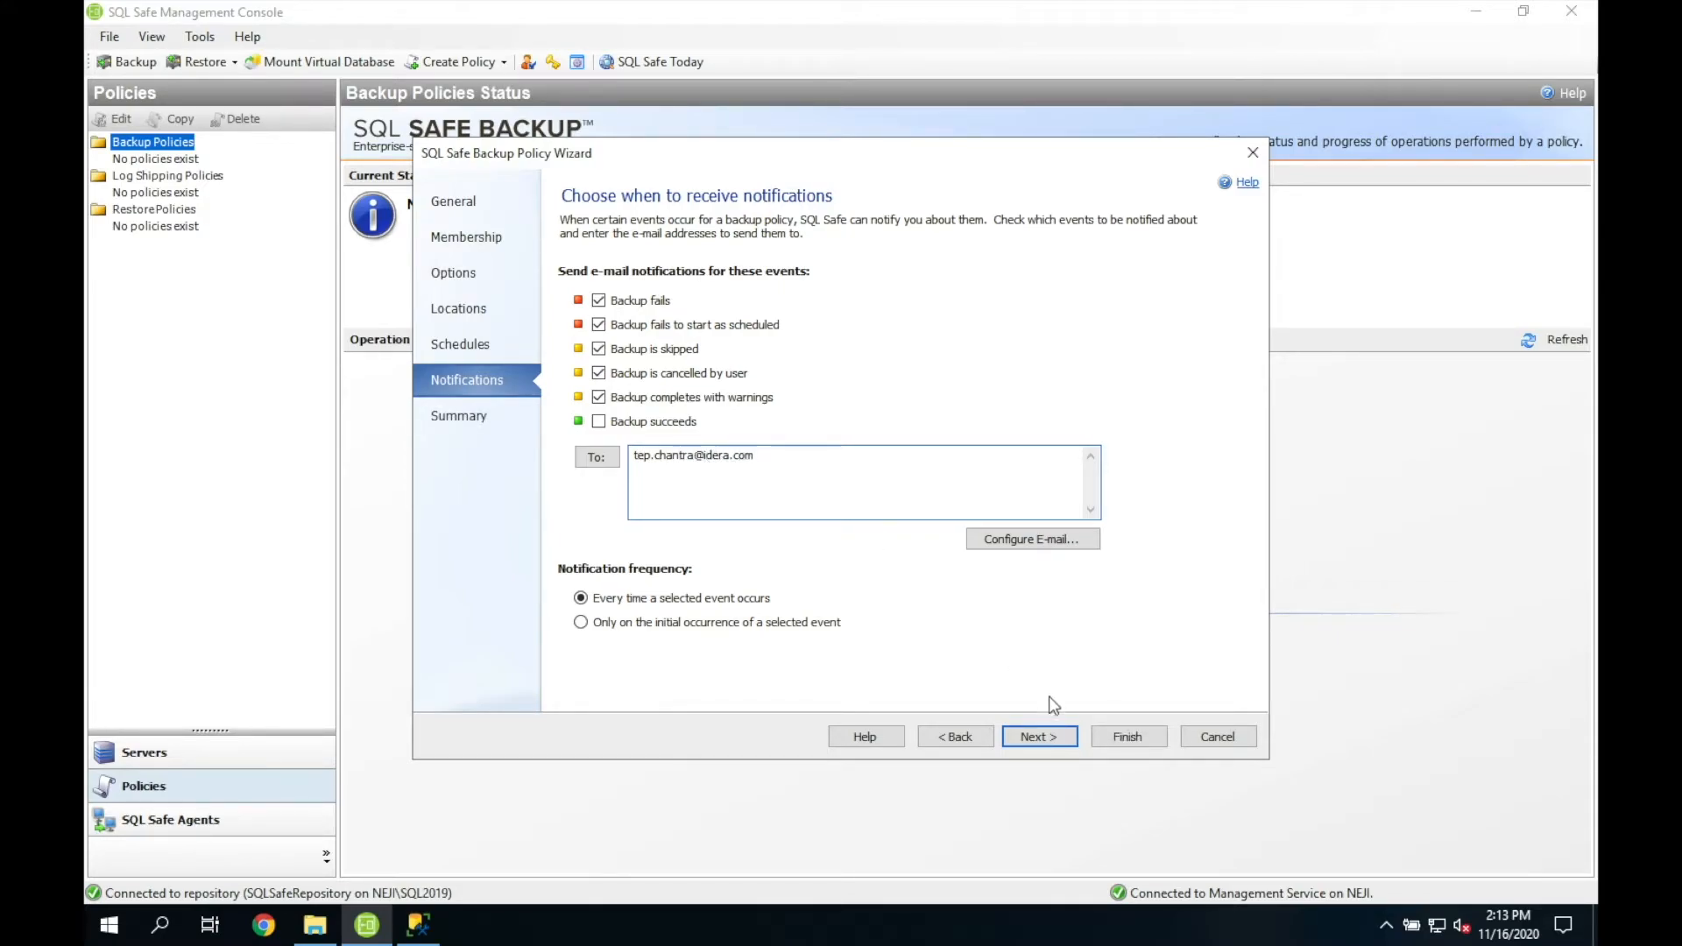
left_click(1050, 733)
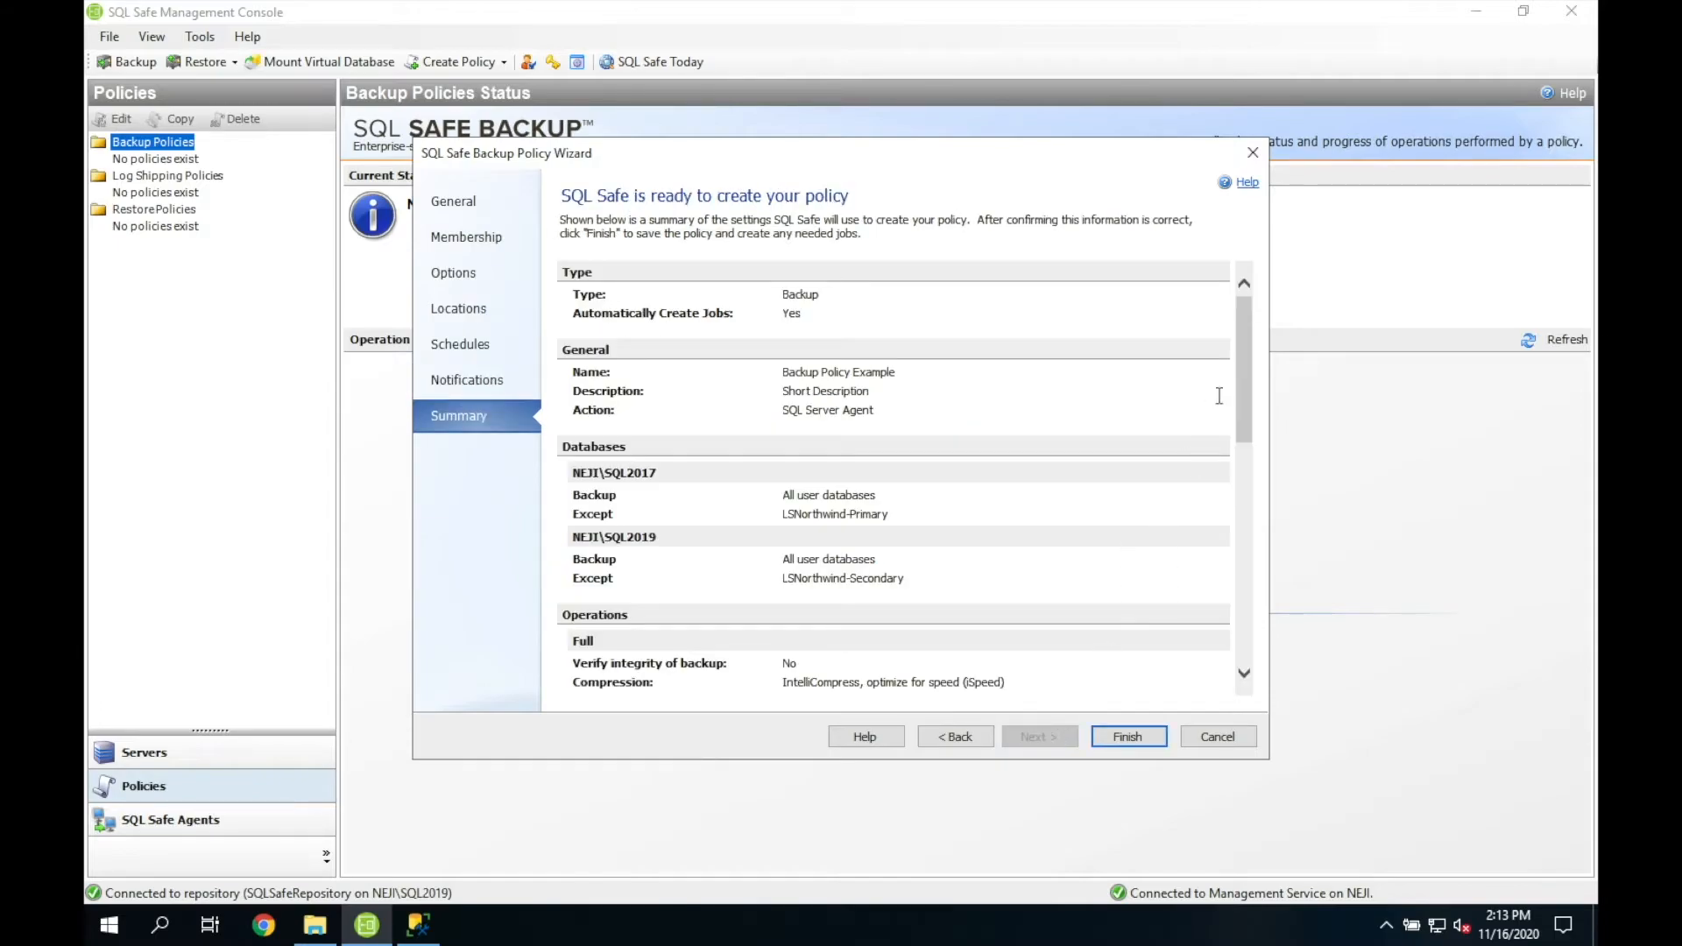
Step: Review the Summary and finish creating Backup Policy Example
left_click_drag(1239, 421, 1239, 635)
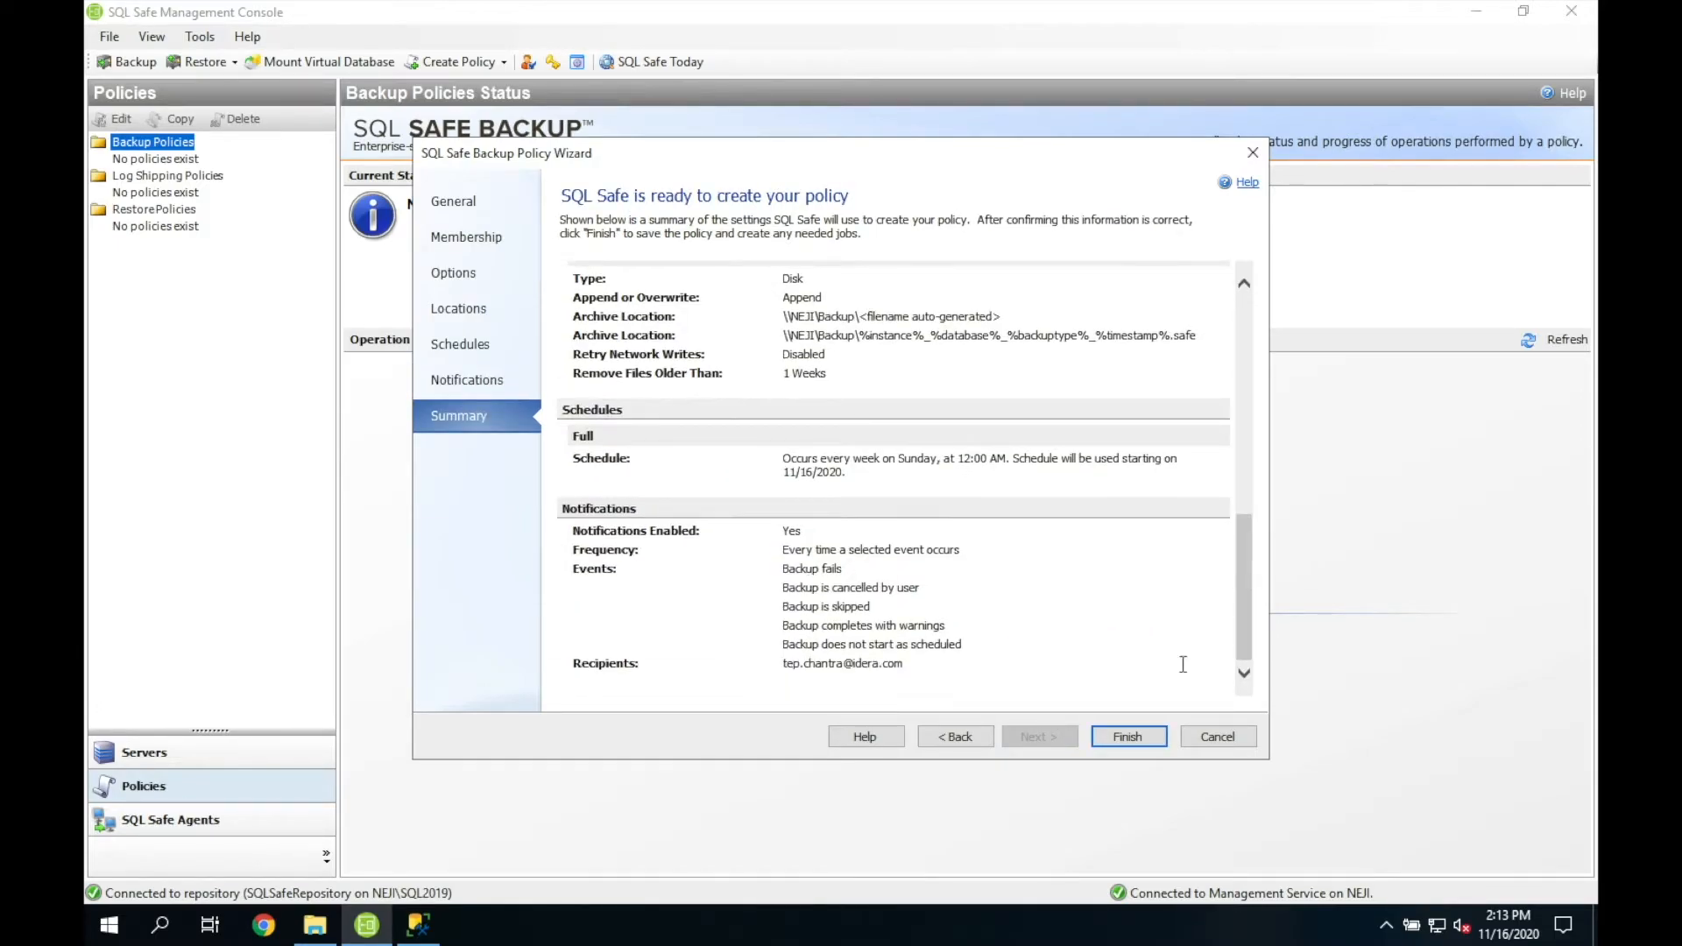
left_click(1144, 741)
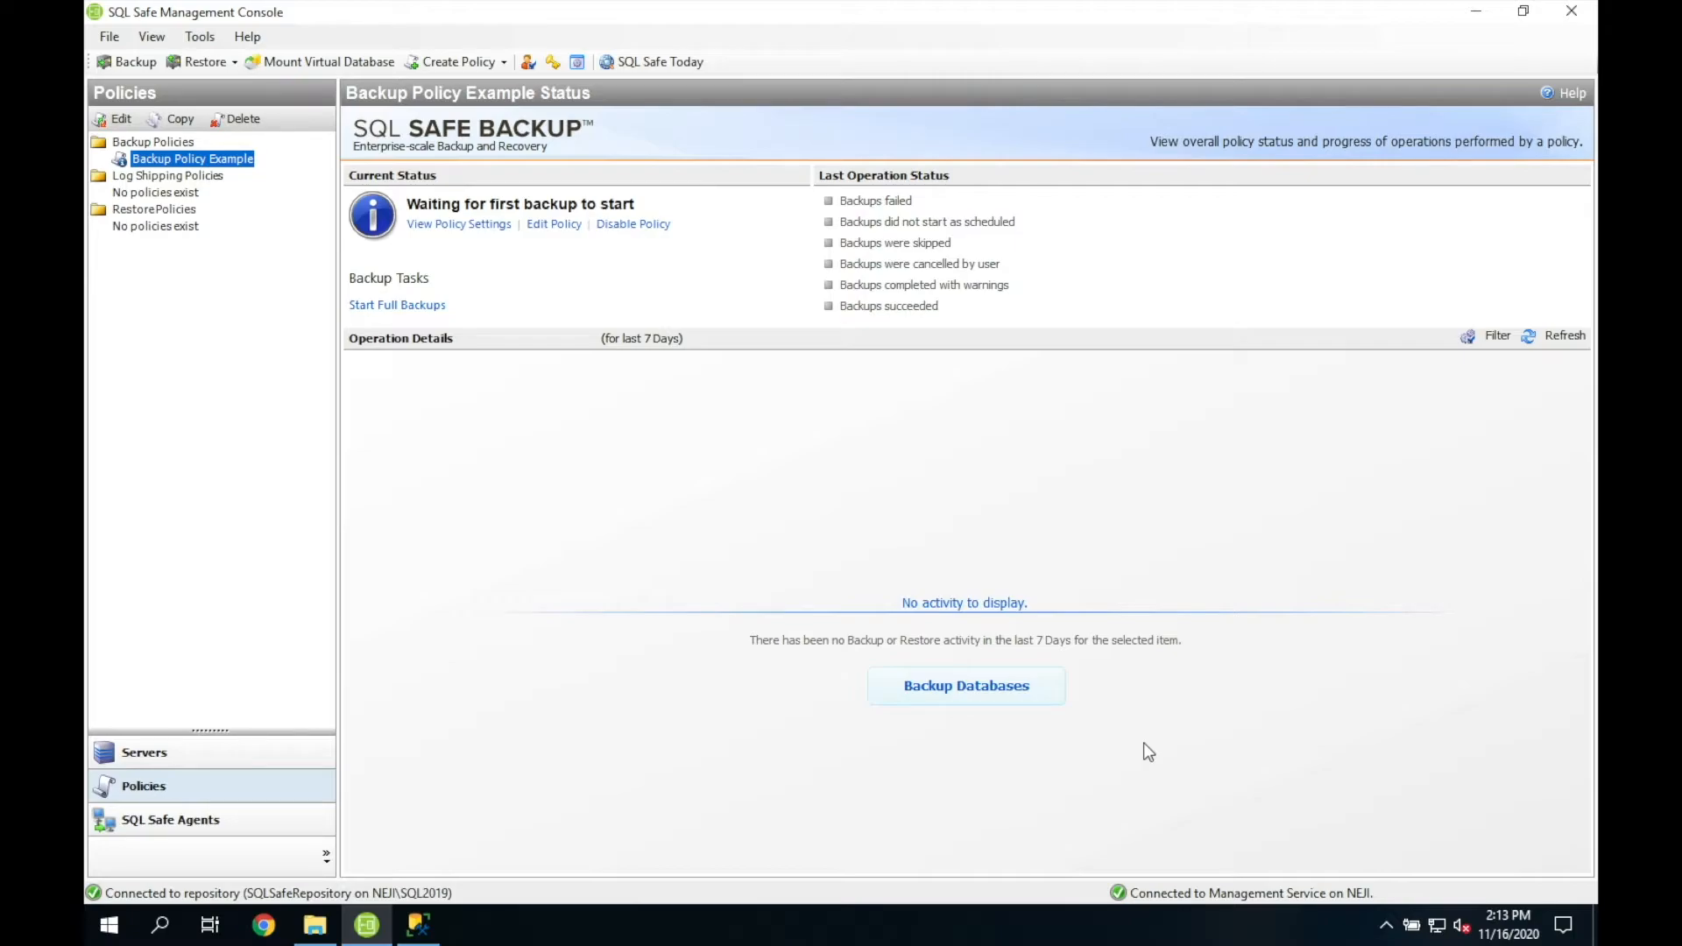
Step: Start the full backup jobs for Backup Policy Example from the Policy Job Status dialog
left_click(428, 307)
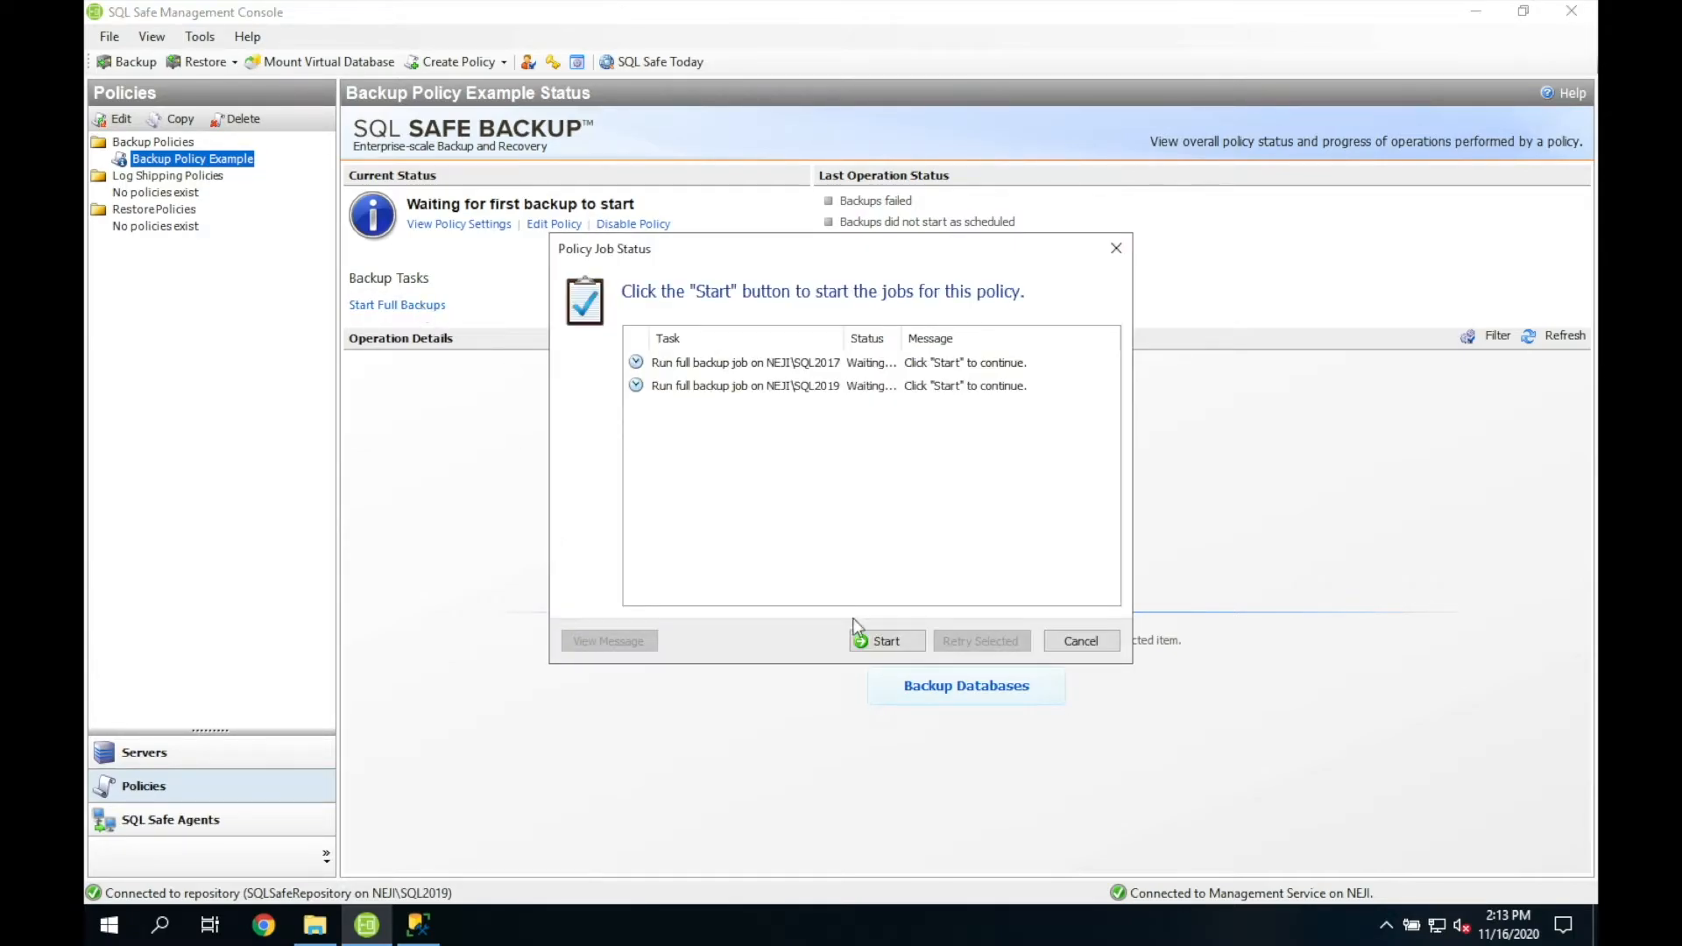
left_click(882, 641)
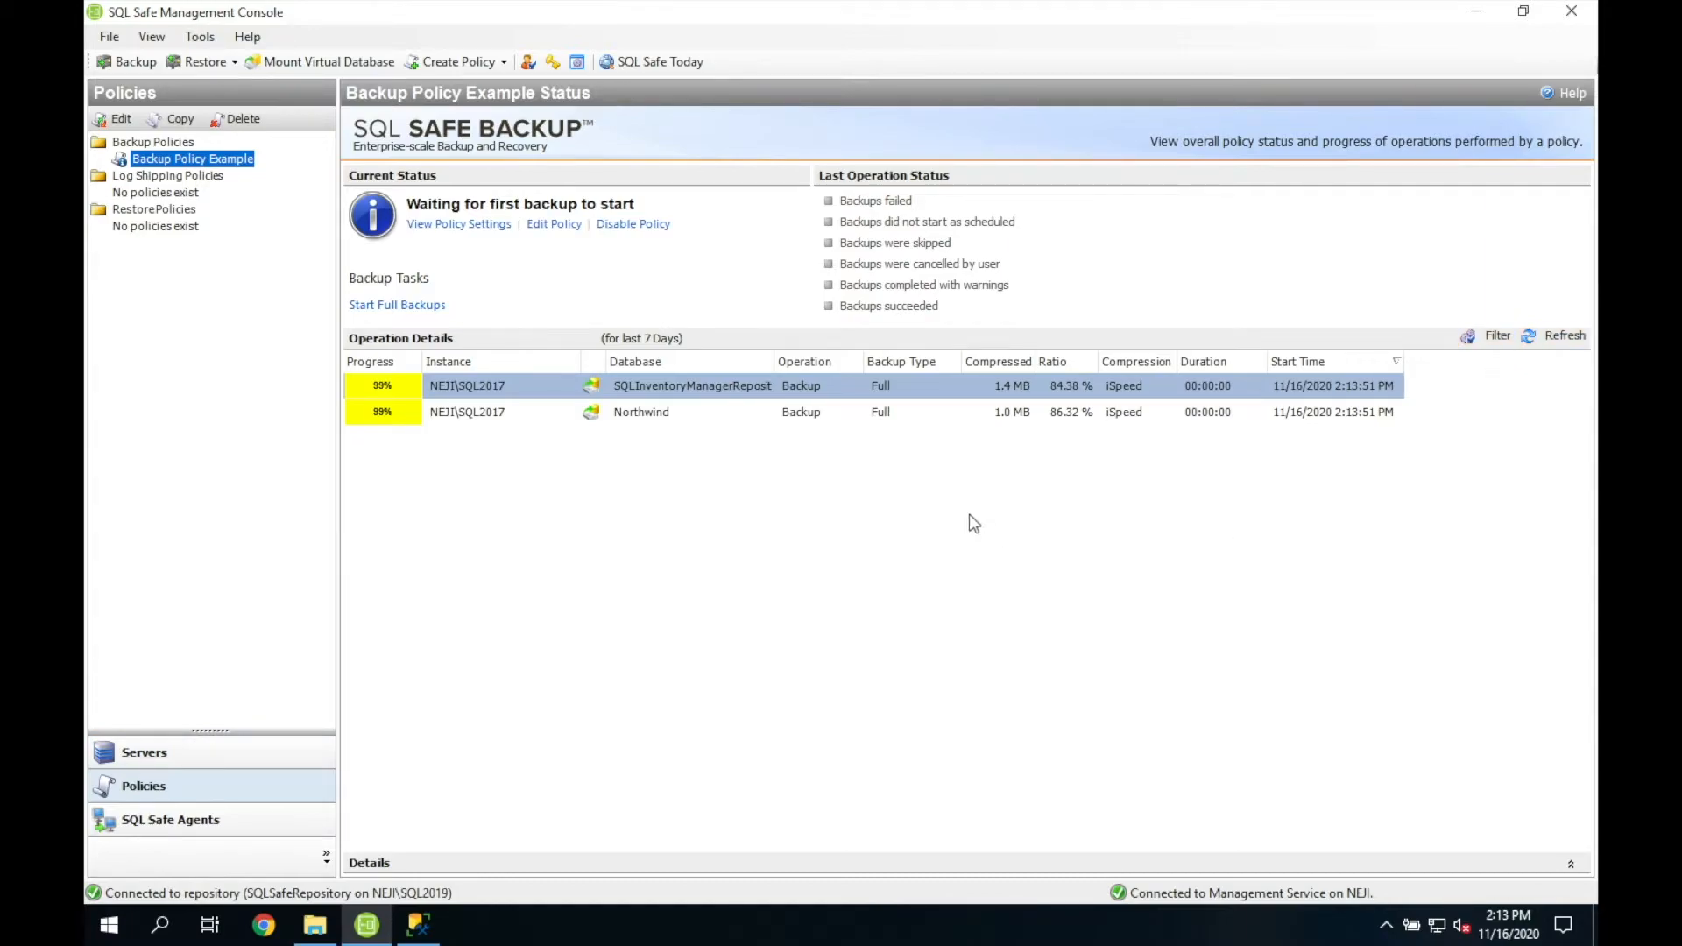
left_click(505, 64)
Step: Create a Log Shipping Policy named 'LS Example' with the description 'Short description'
left_click(512, 107)
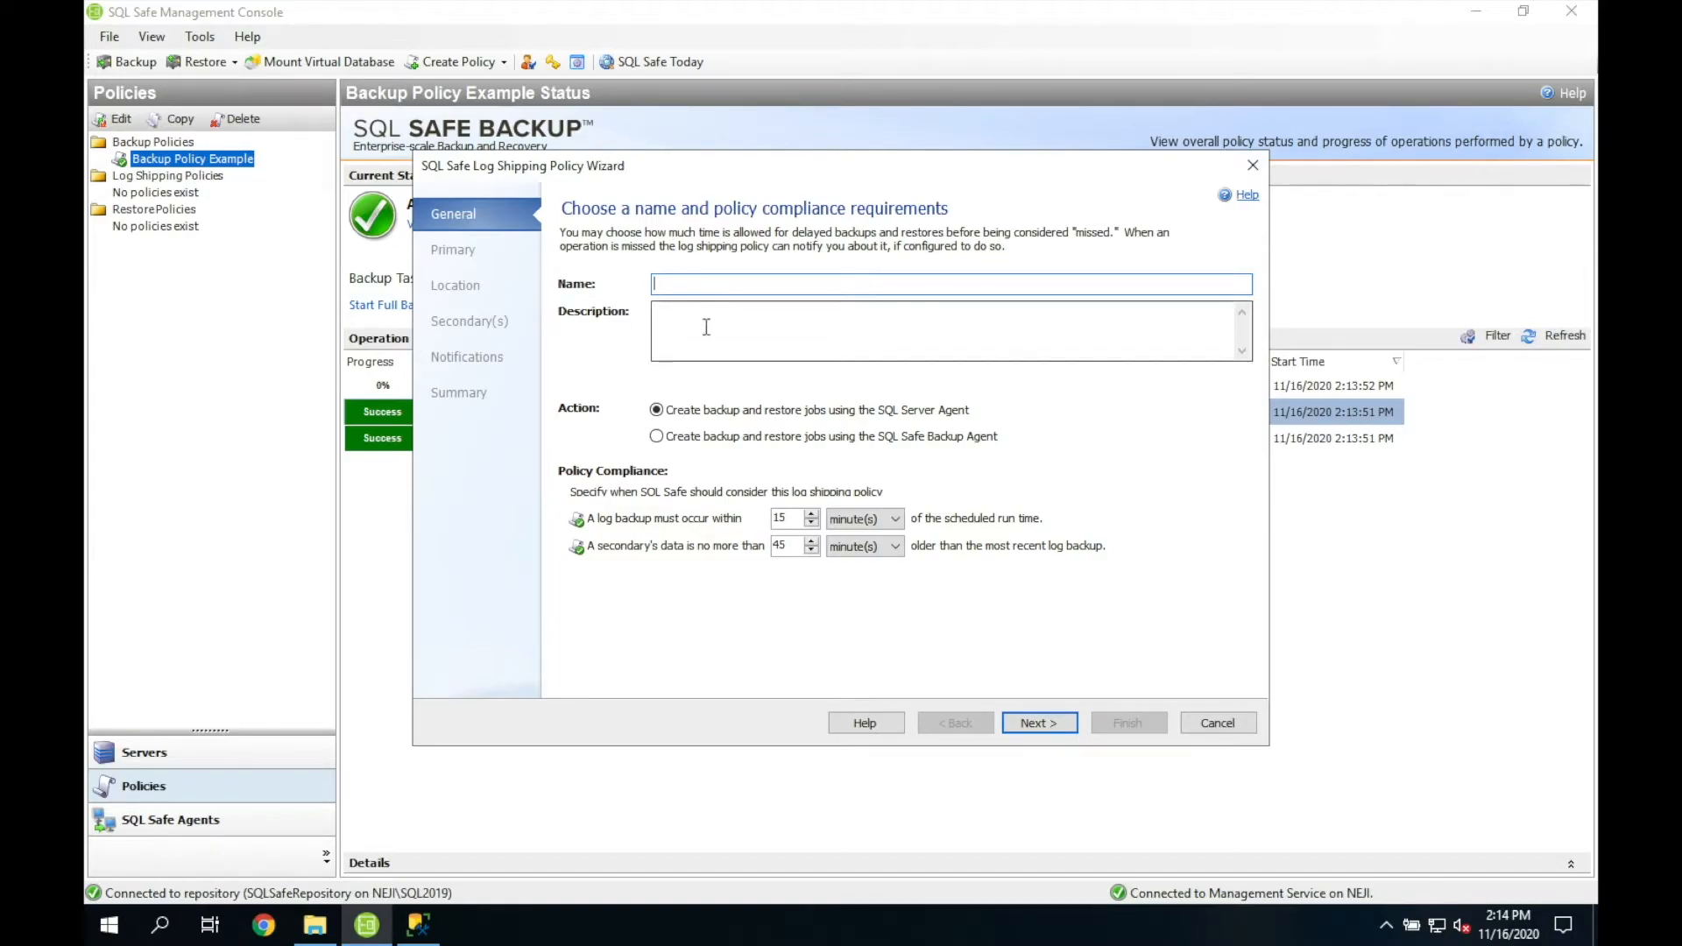
type("LS")
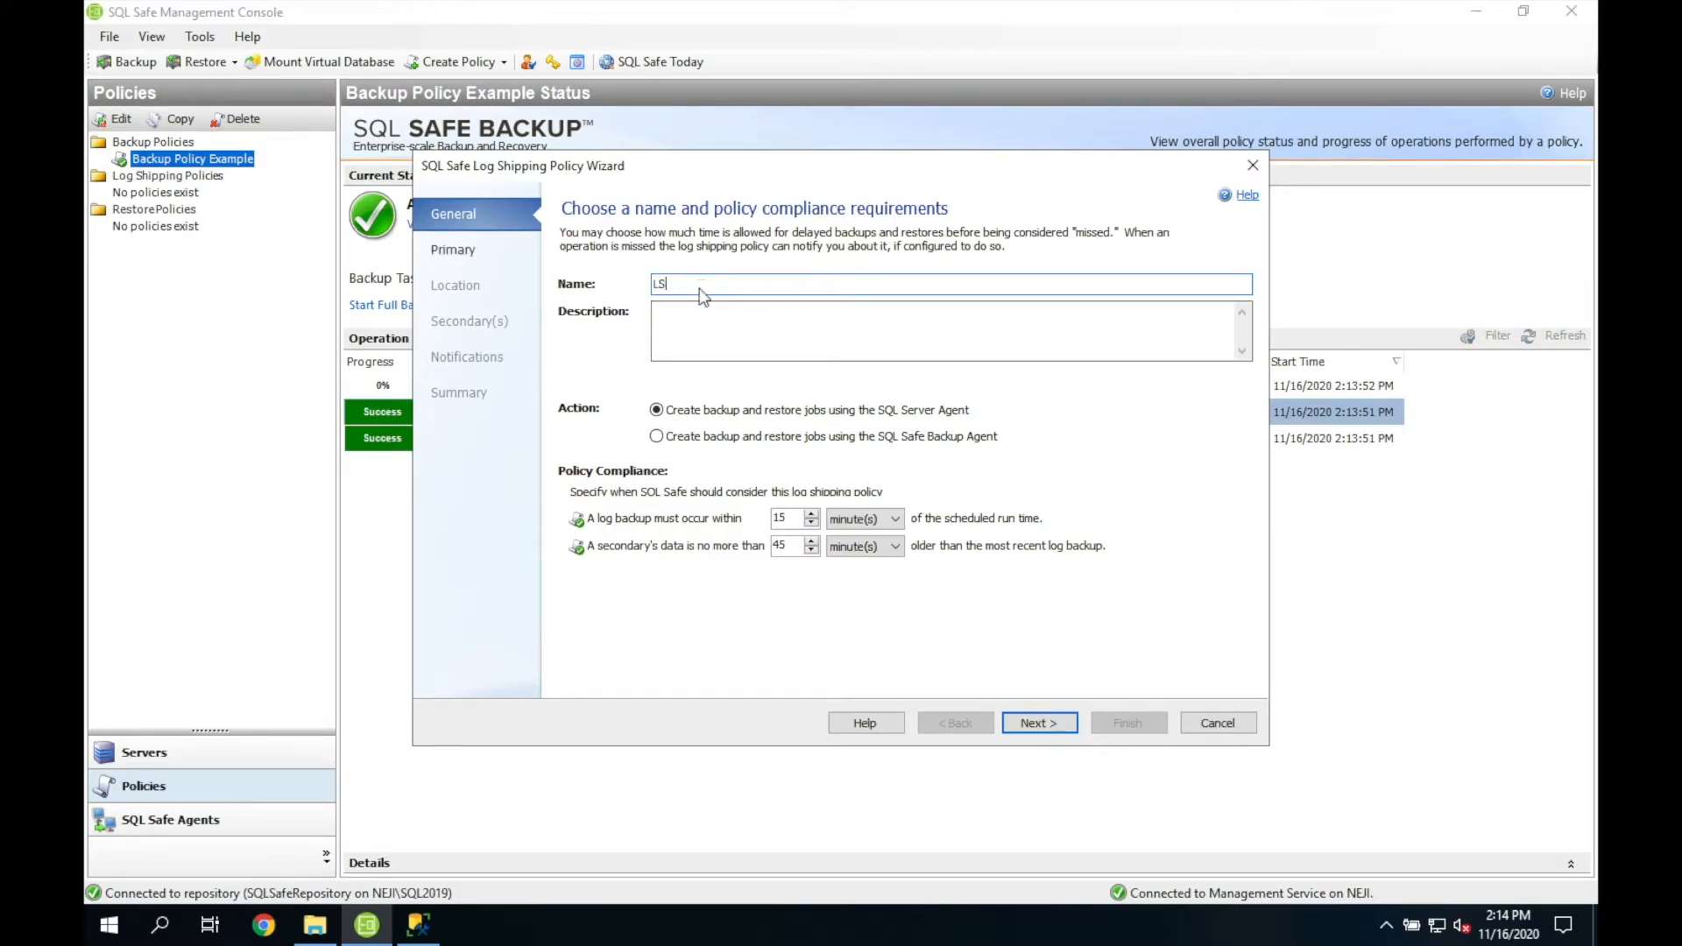
type(" Example")
key("Tab")
type("Short de")
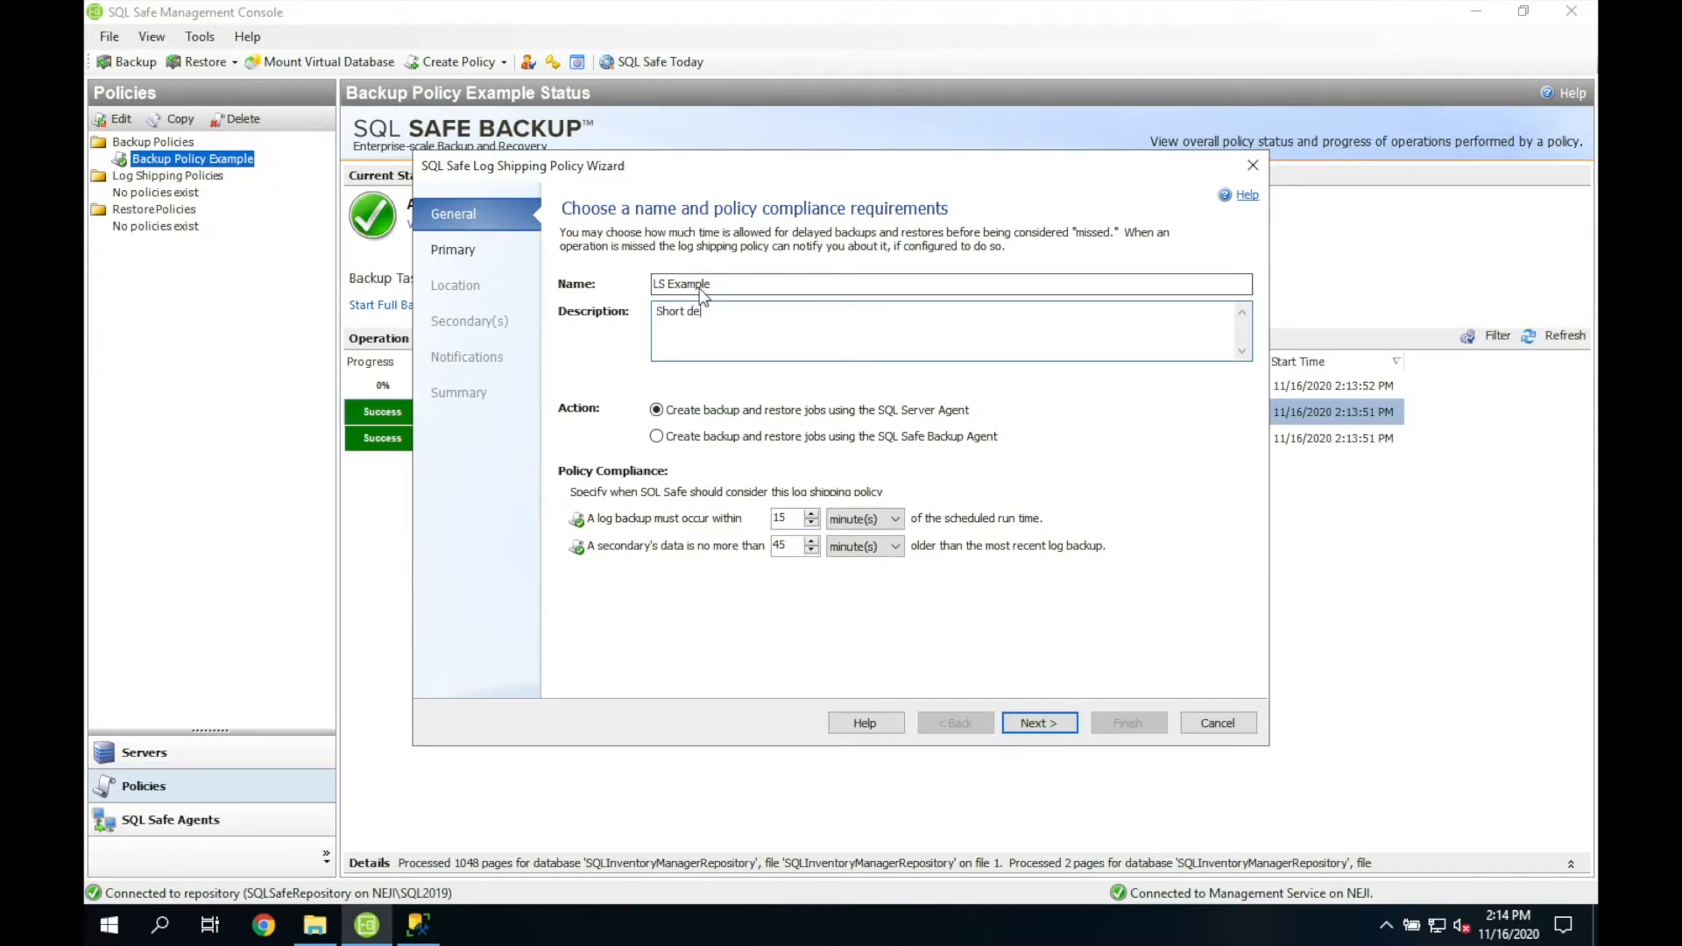
type("scription")
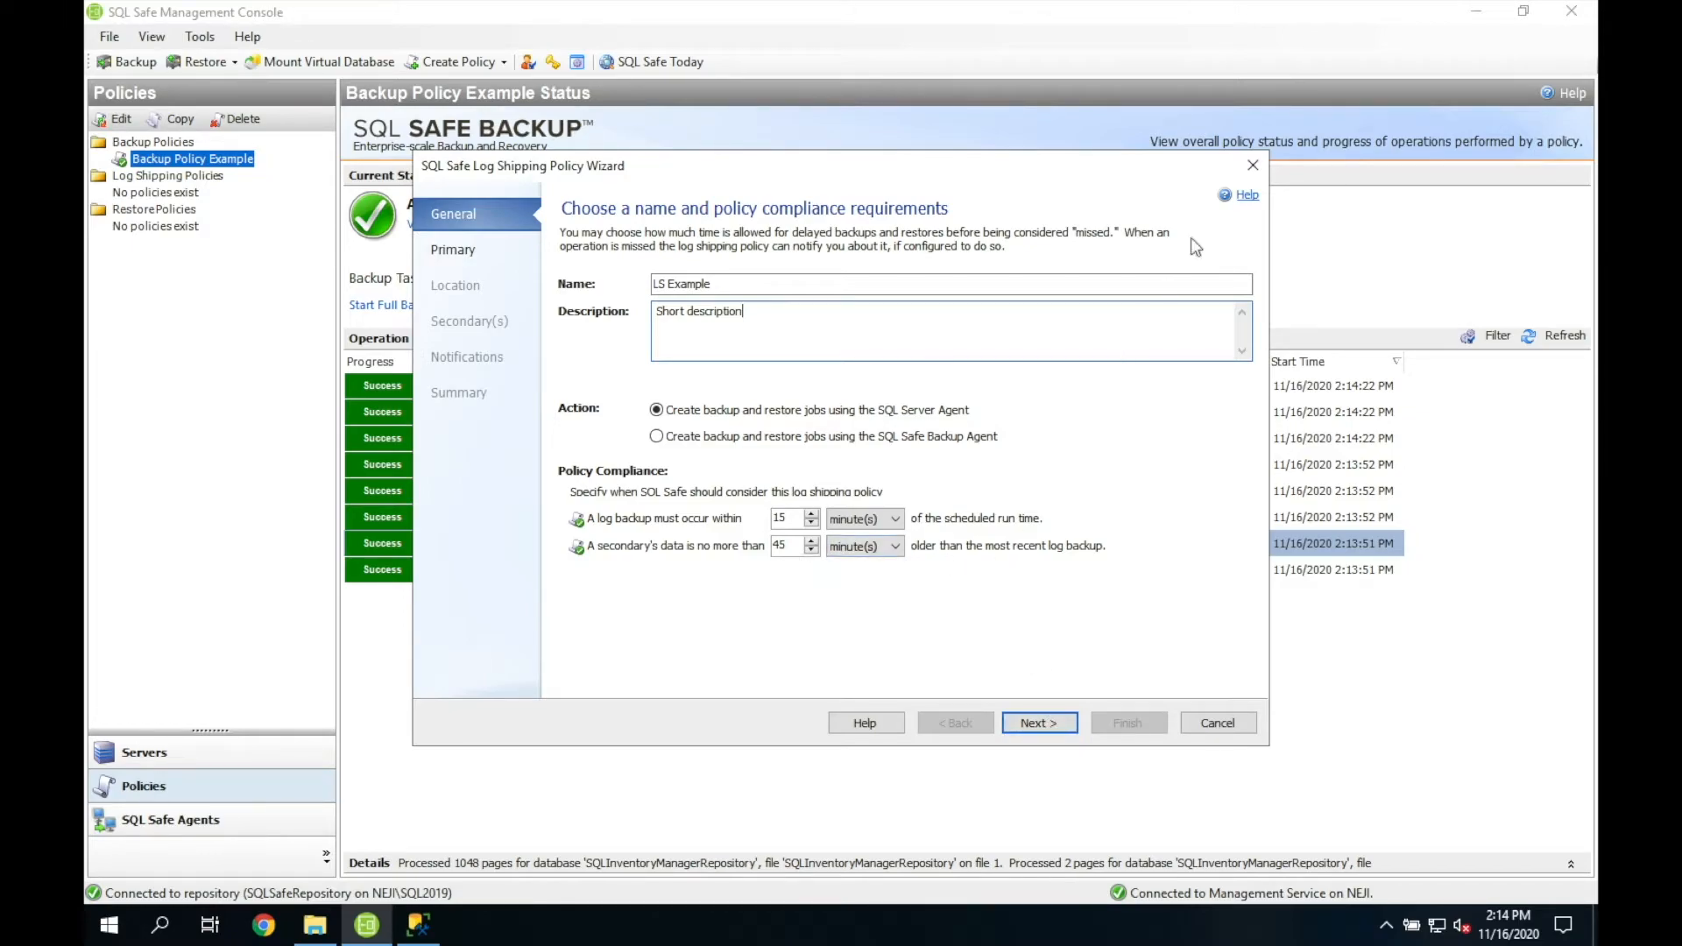
Step: Make LSNorthwind-Primary on NEJI\SQL2017 the log shipping primary database
left_click(1053, 721)
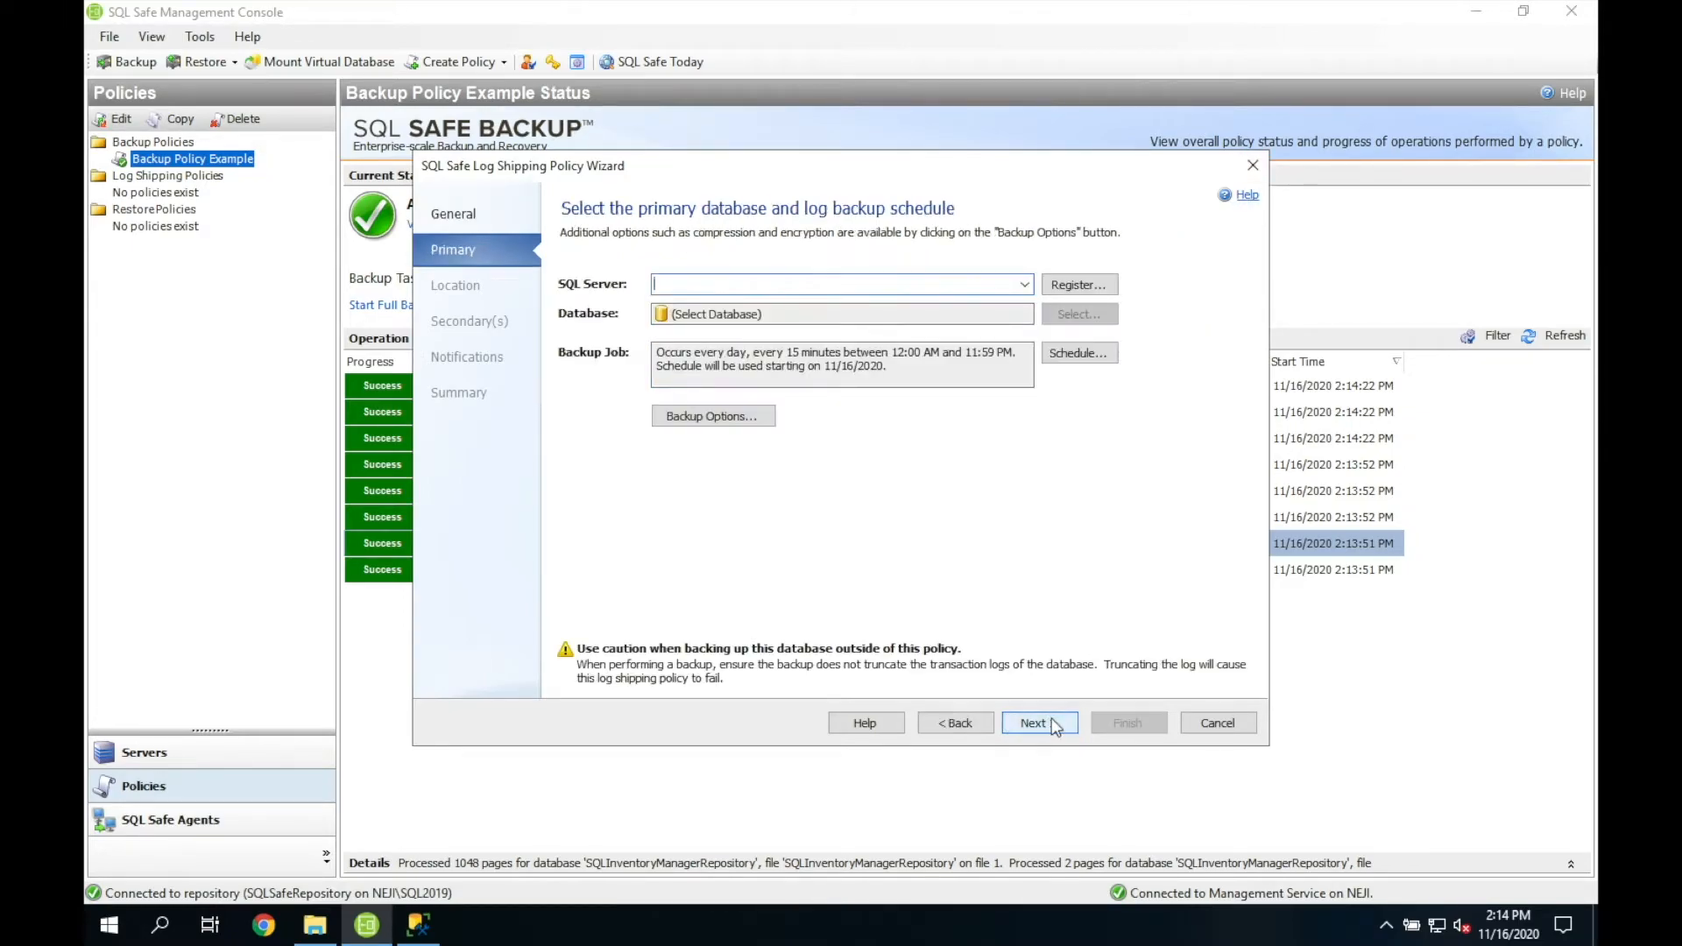
left_click(1025, 286)
left_click(1001, 305)
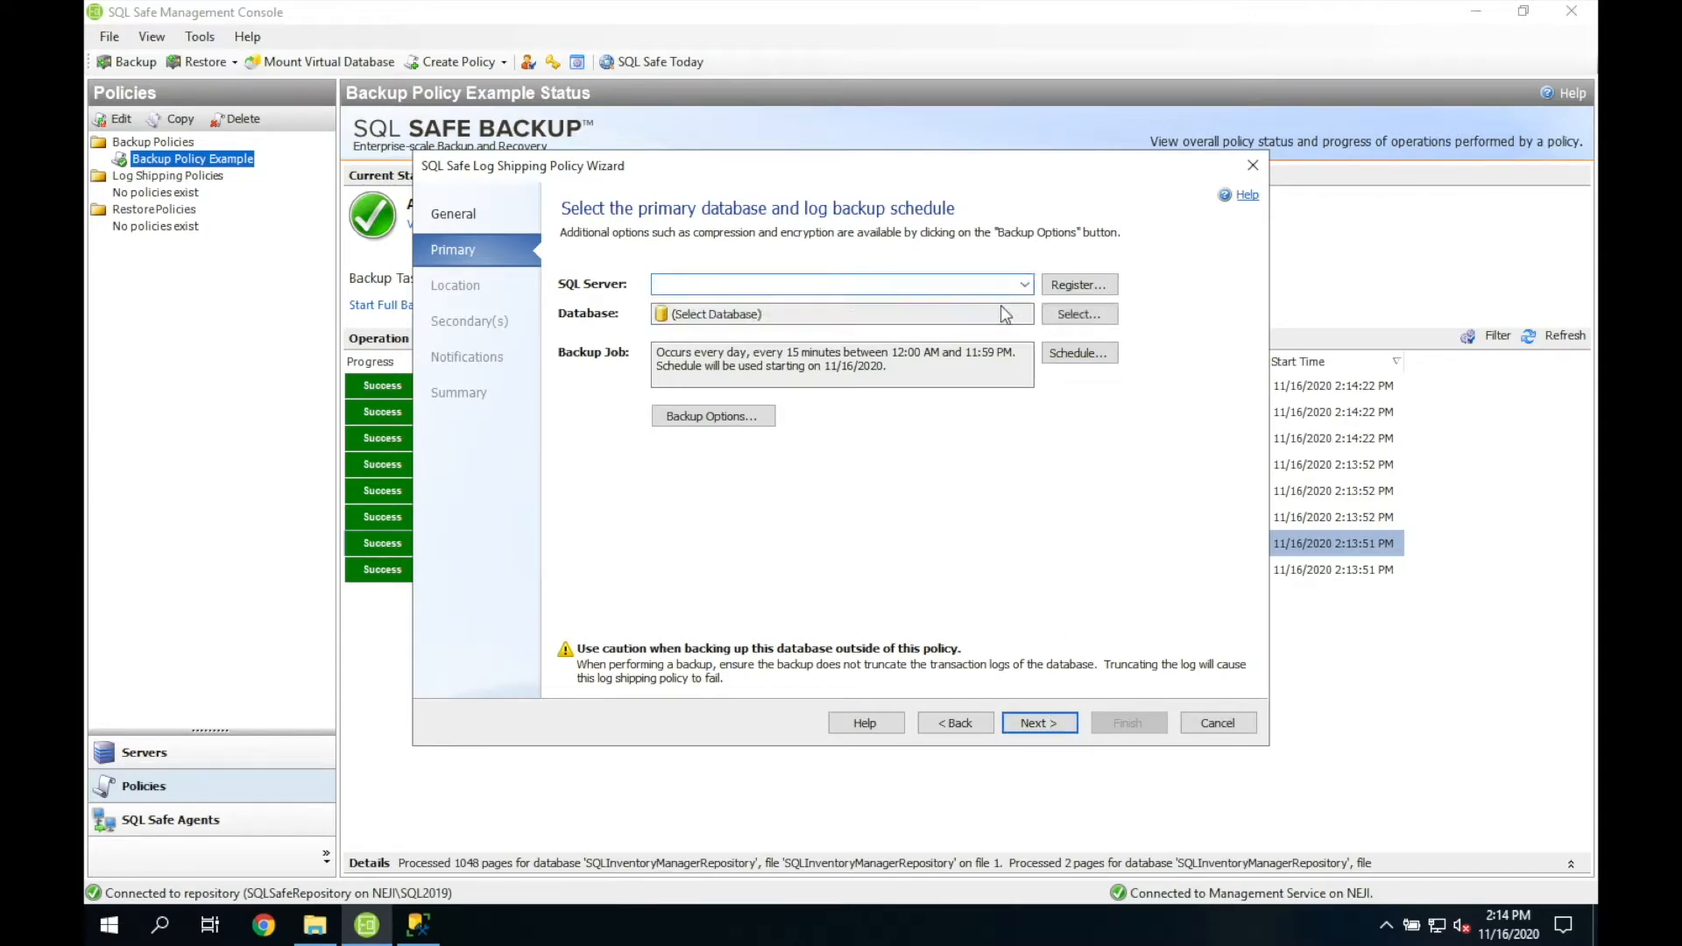
double_click(741, 326)
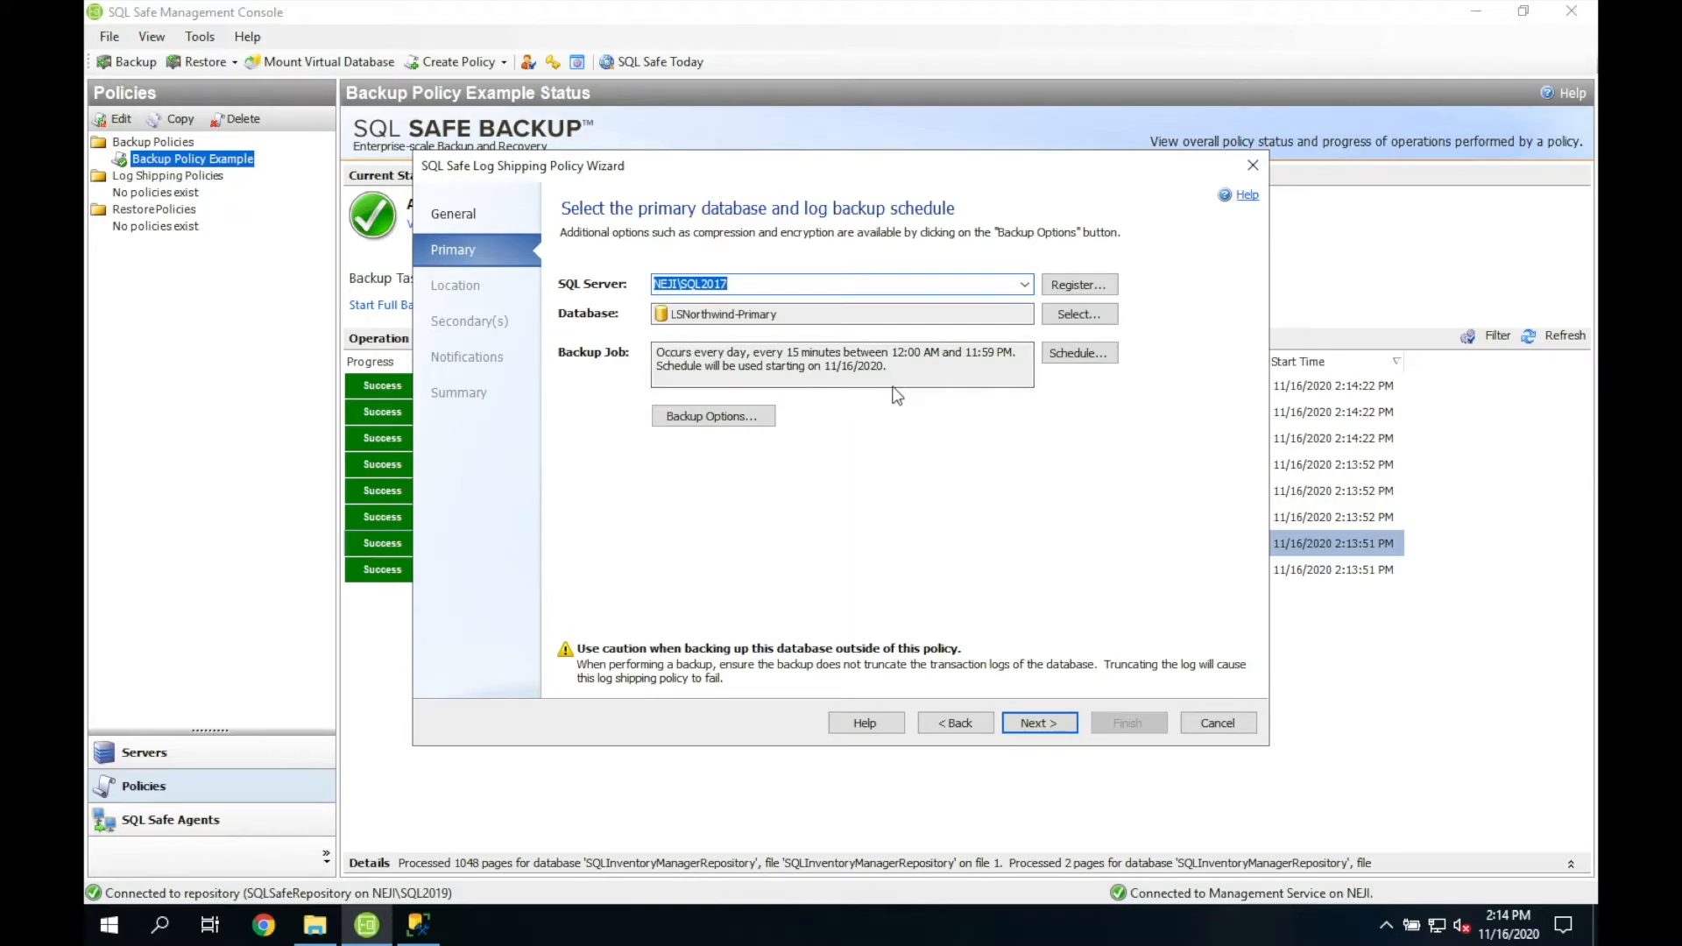
Step: Keep the every-15-minutes log backup schedule and default compression and encryption options
left_click(1080, 354)
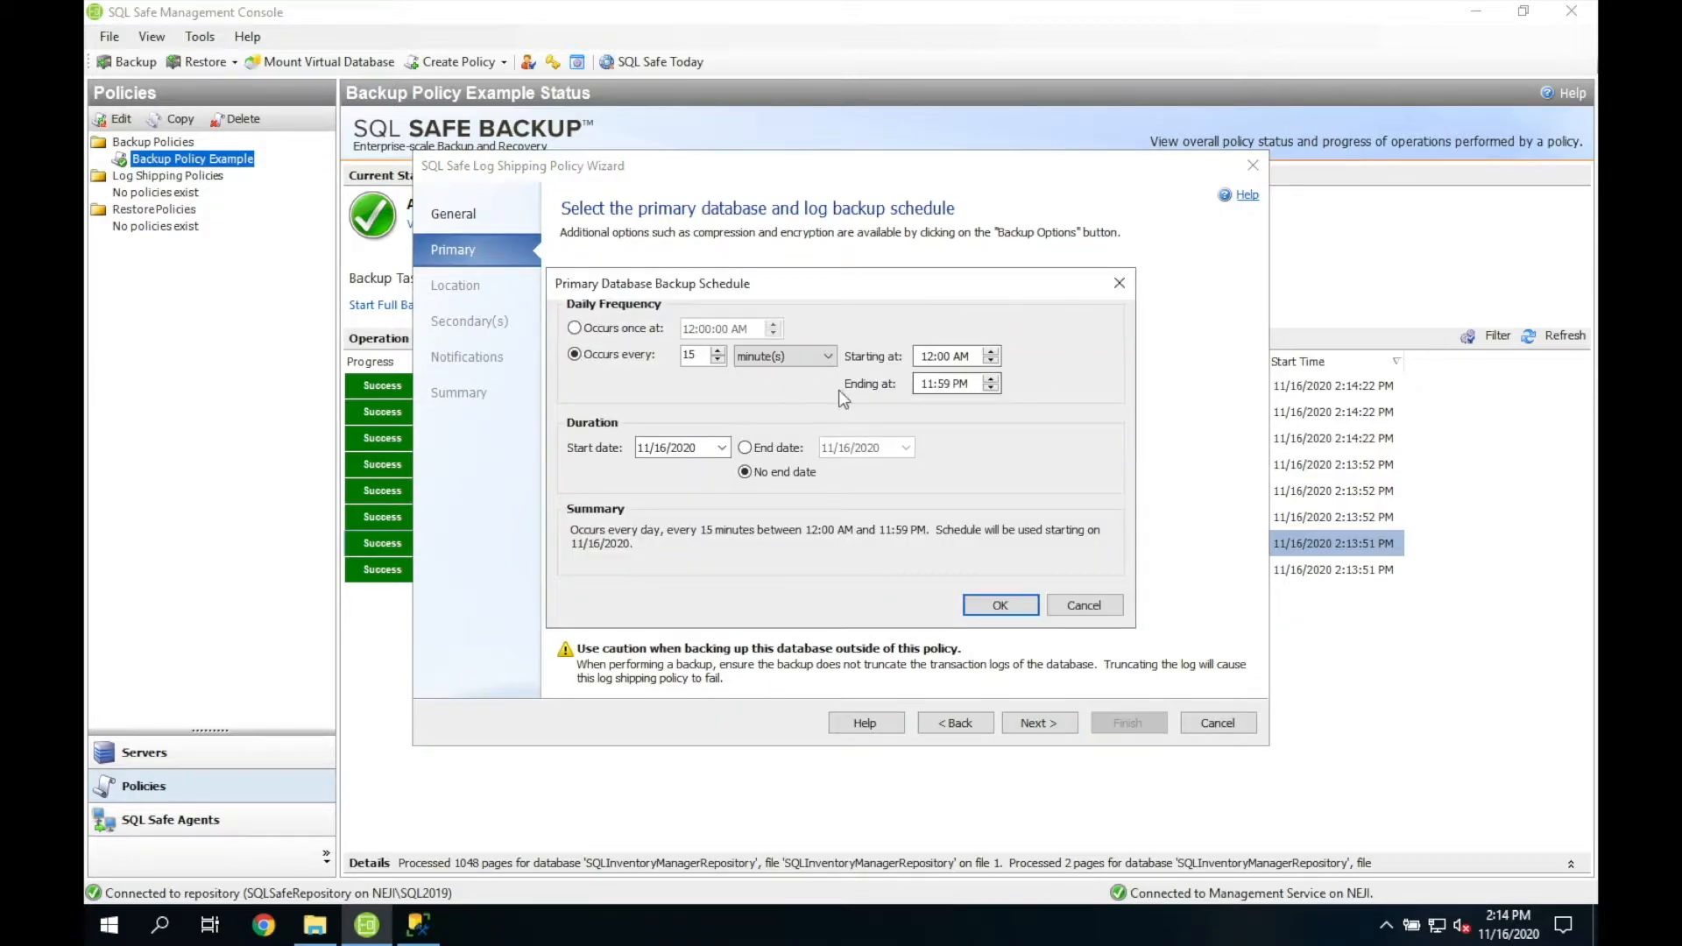
left_click(1025, 604)
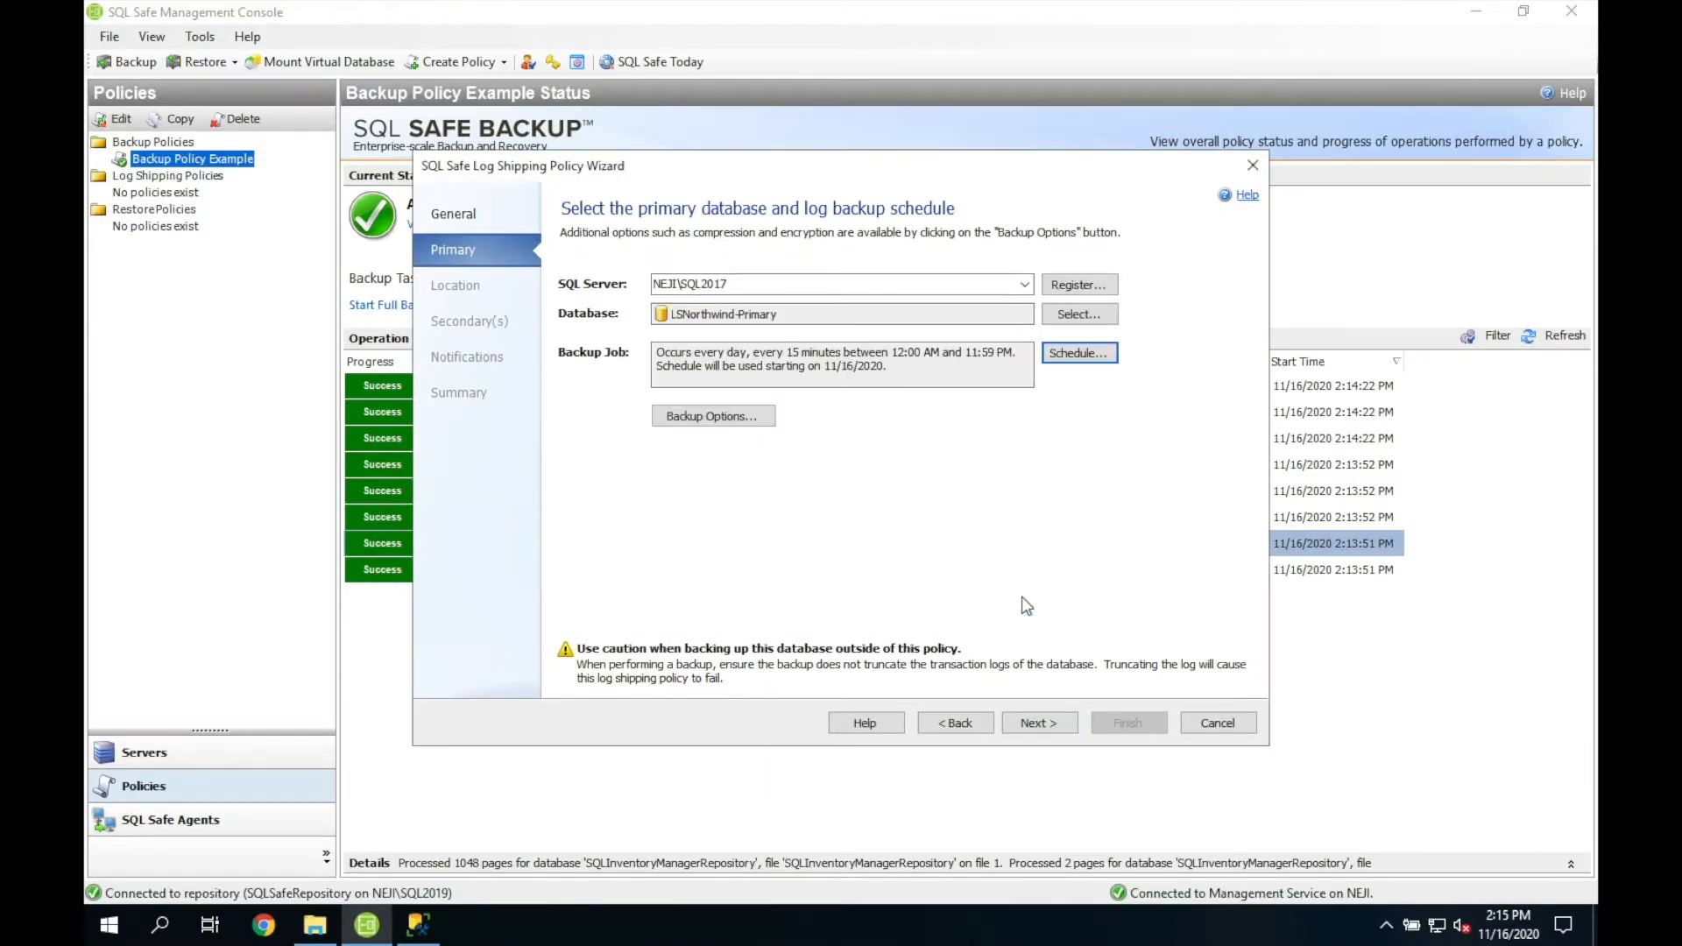
left_click(765, 419)
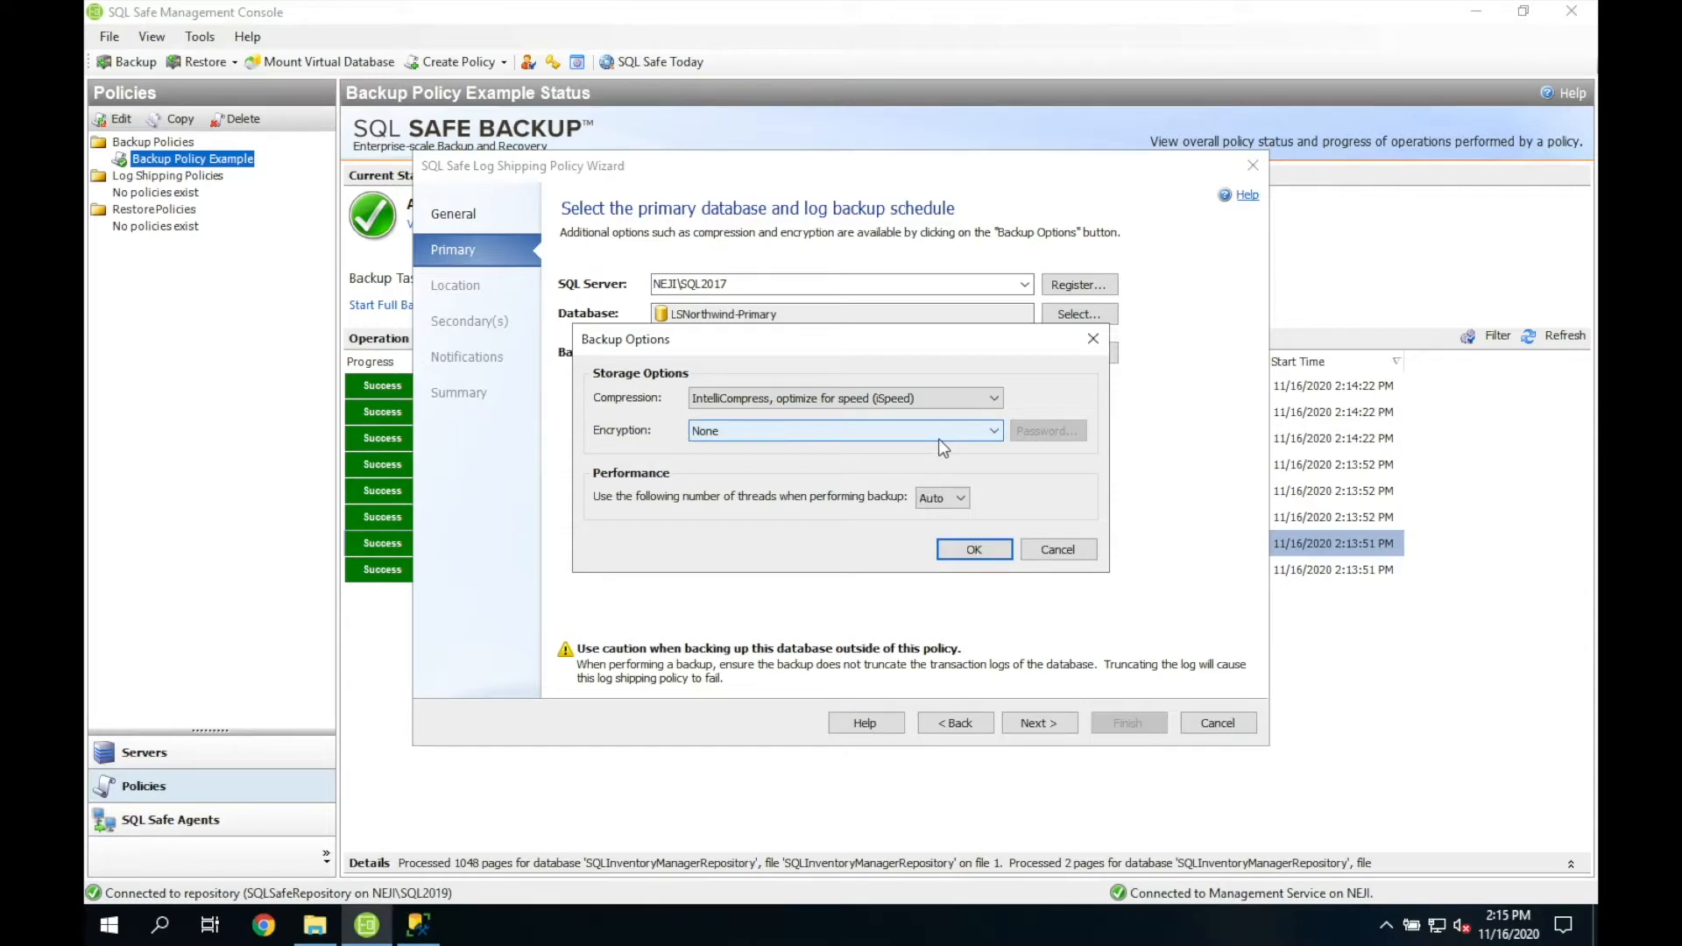
left_click(1070, 552)
left_click(1036, 723)
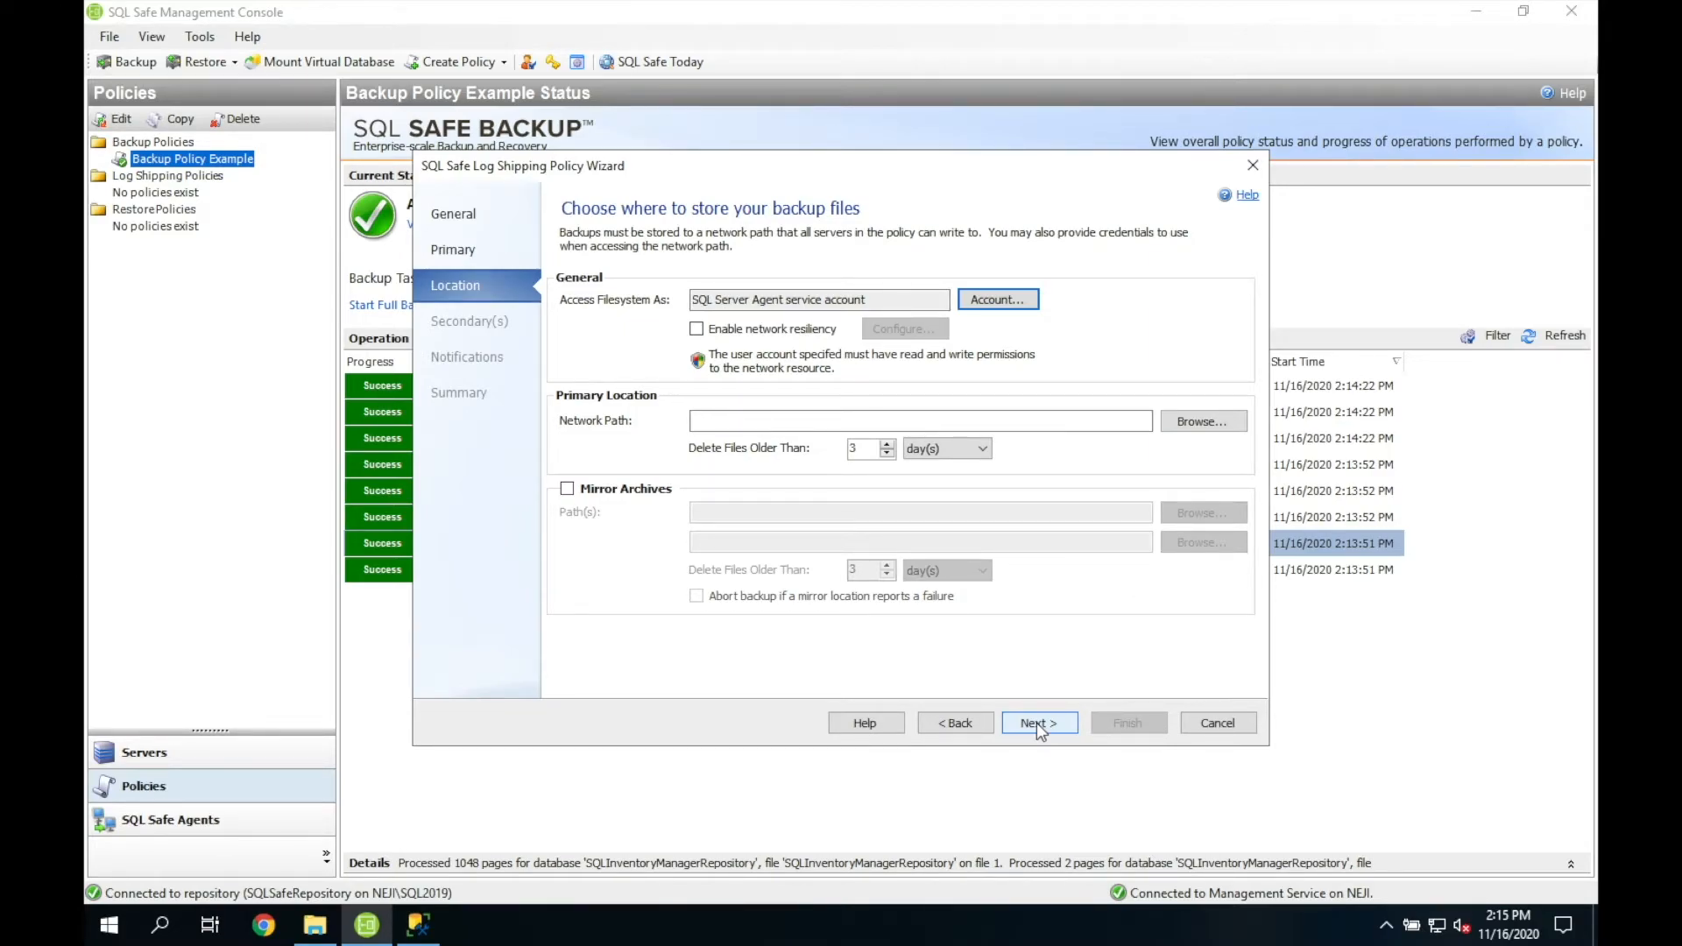
Step: Set the log shipping backup location to \\NEJI\Backup\
left_click(811, 425)
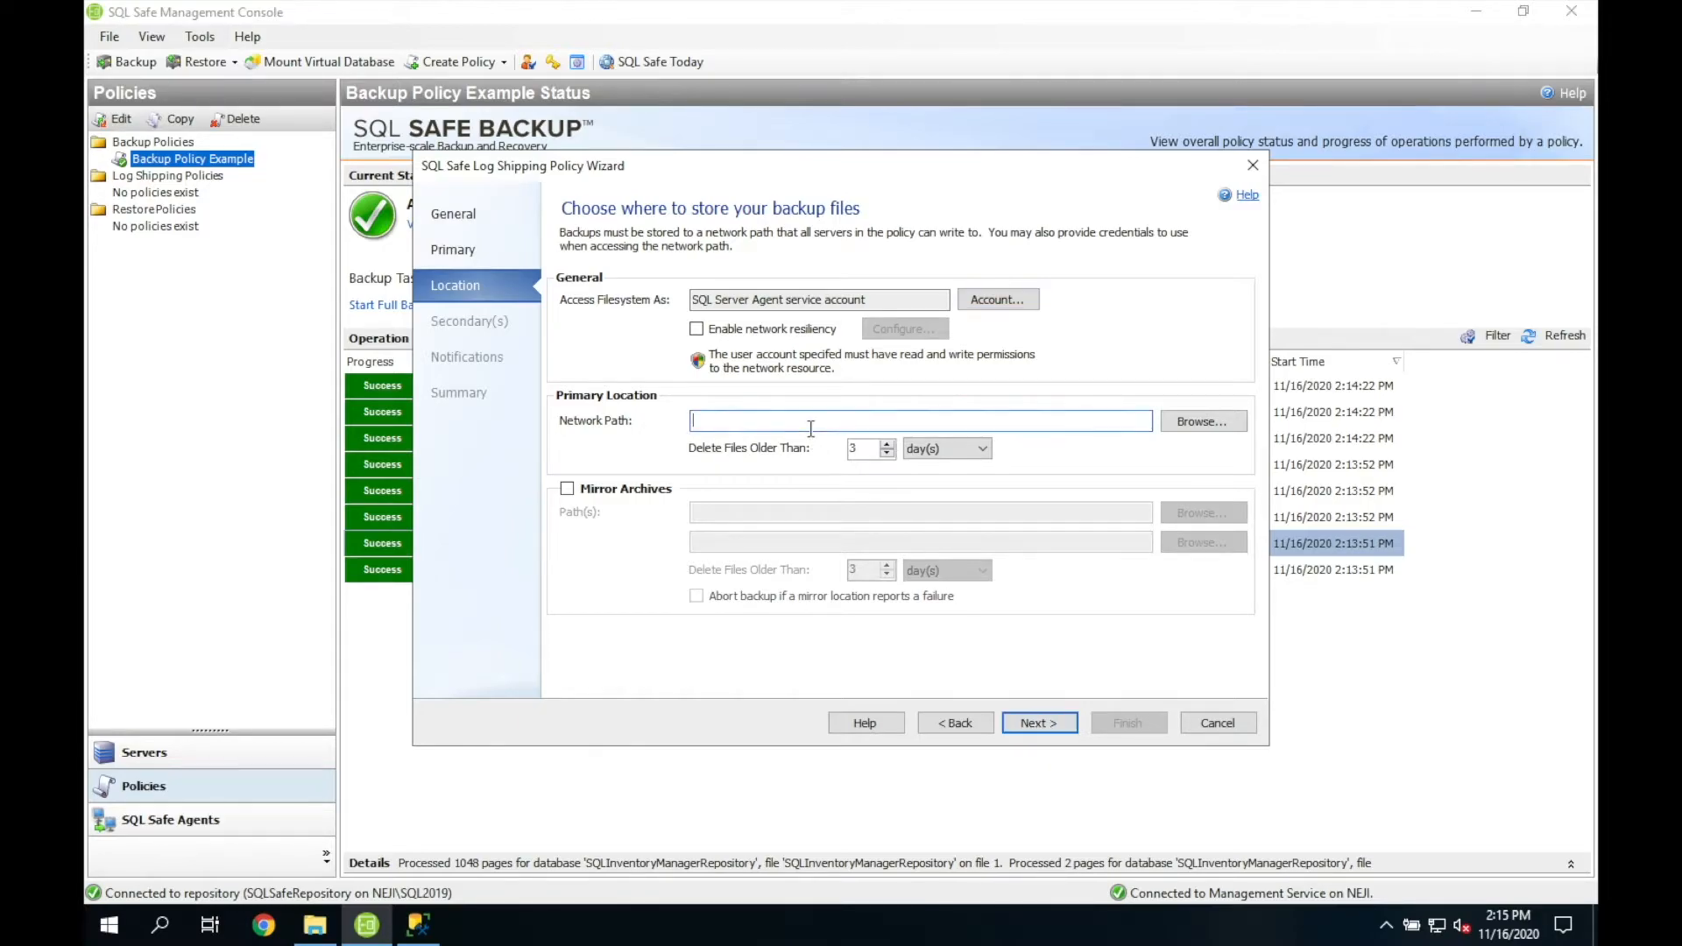
type("\\\\")
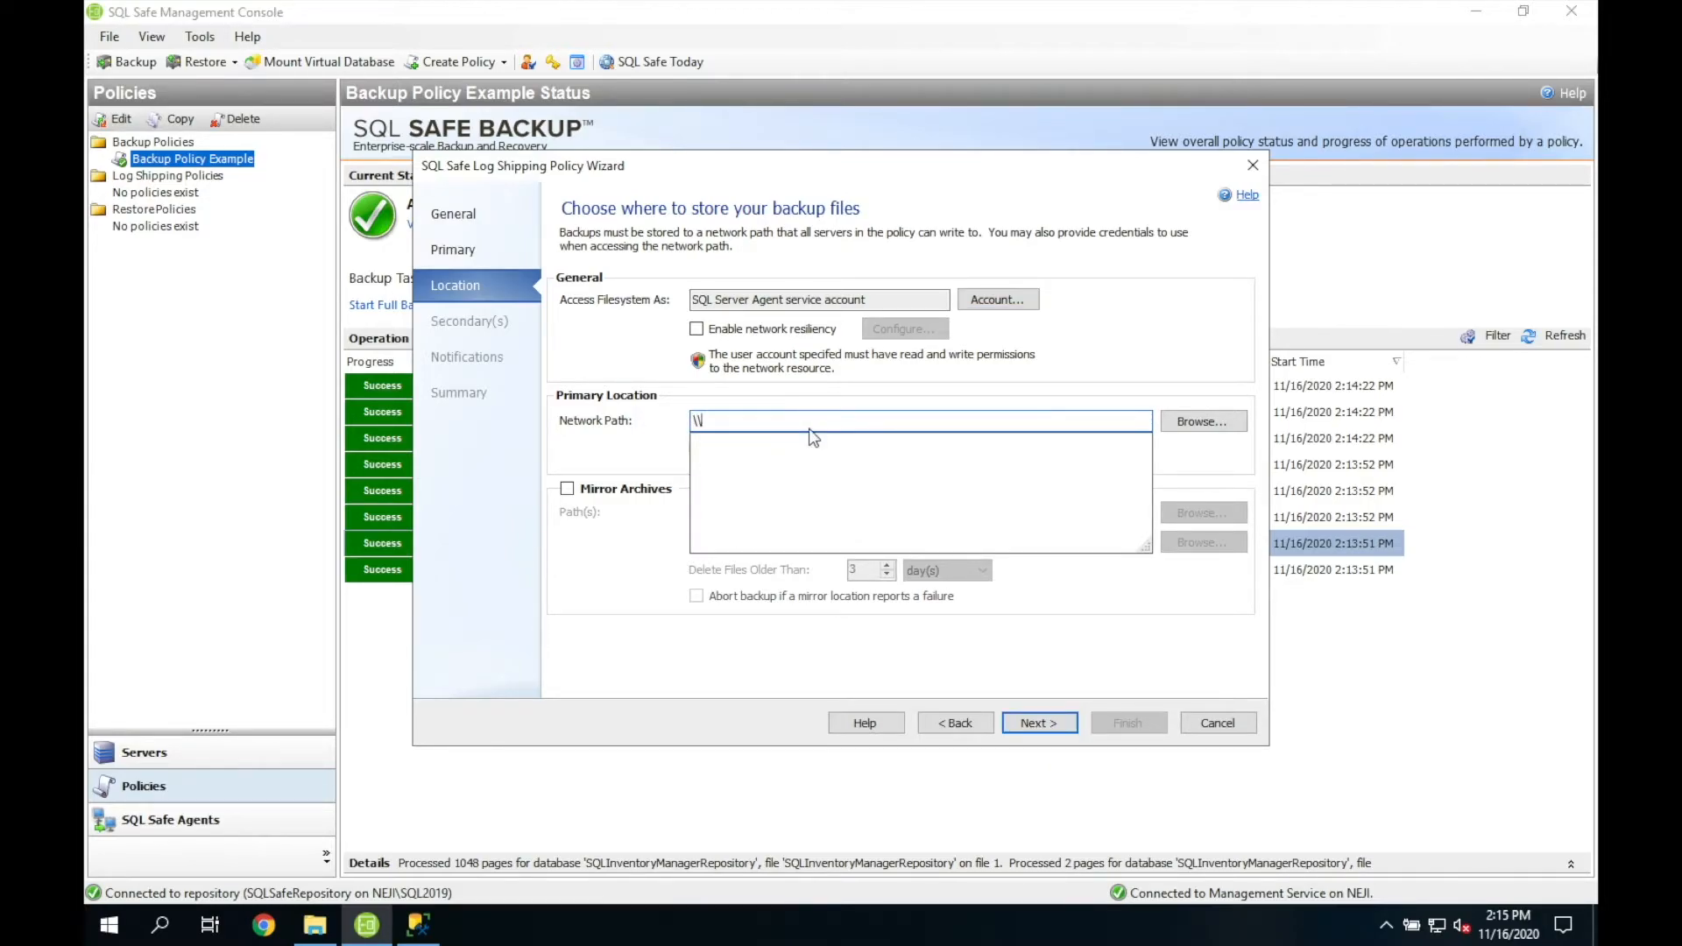
type("NEJI\\Bac")
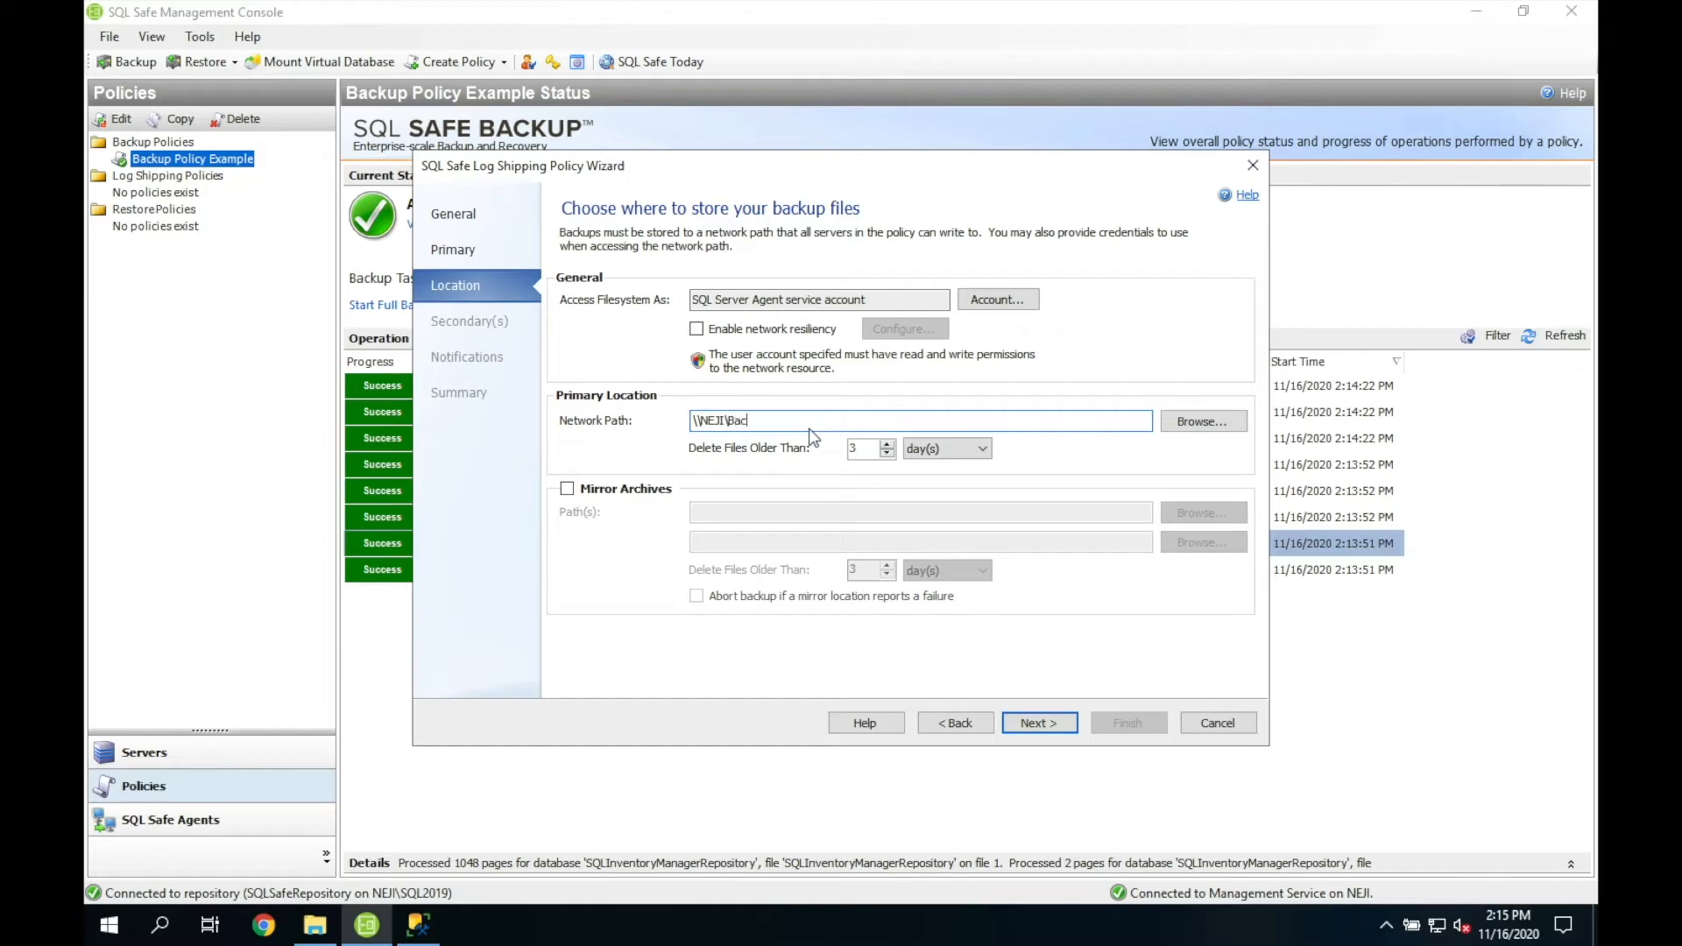
type("kup\\")
left_click(1038, 724)
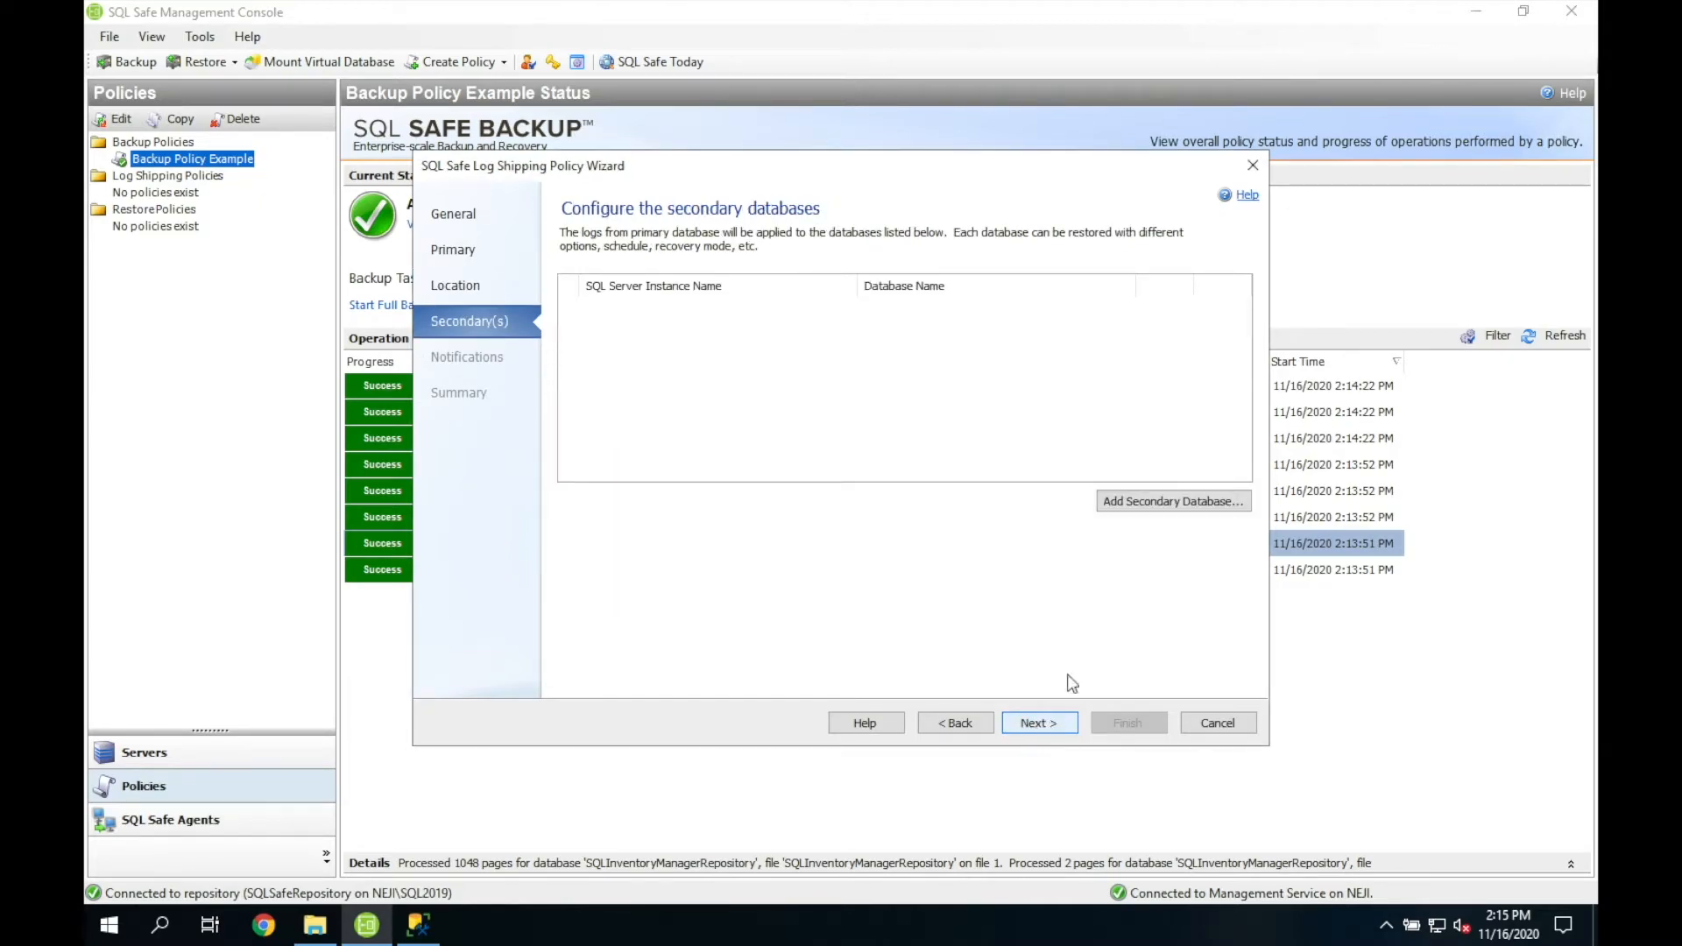
Step: Enable network resiliency for the backup location, keeping its default settings
left_click(959, 735)
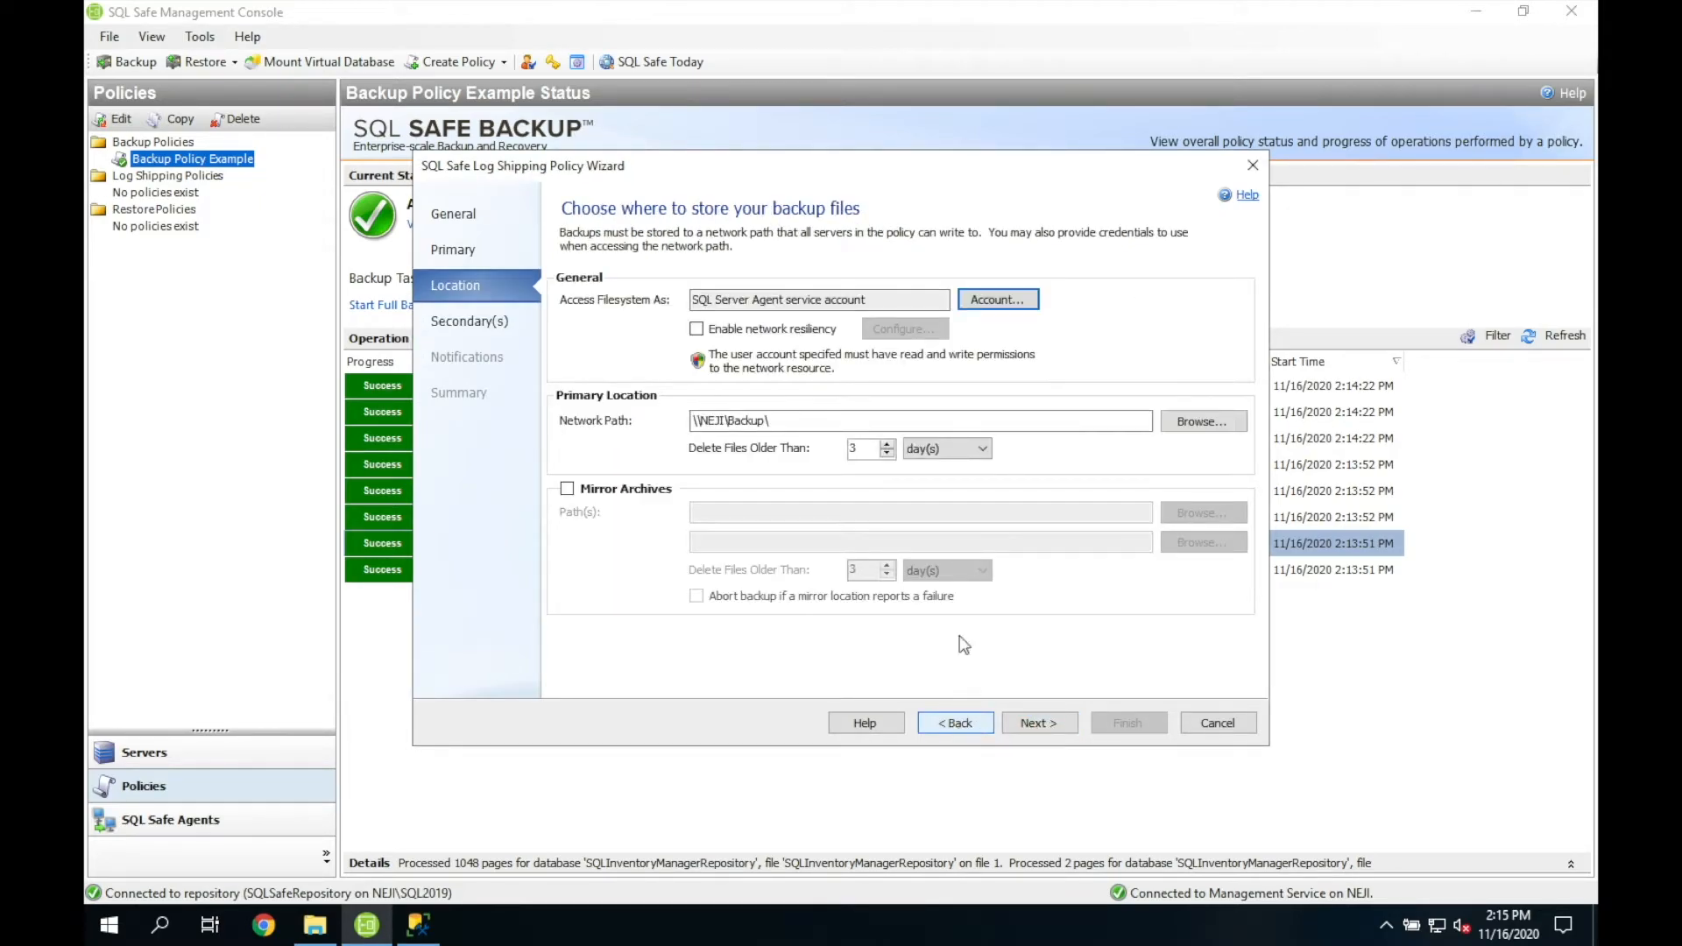
left_click(705, 337)
left_click(764, 419)
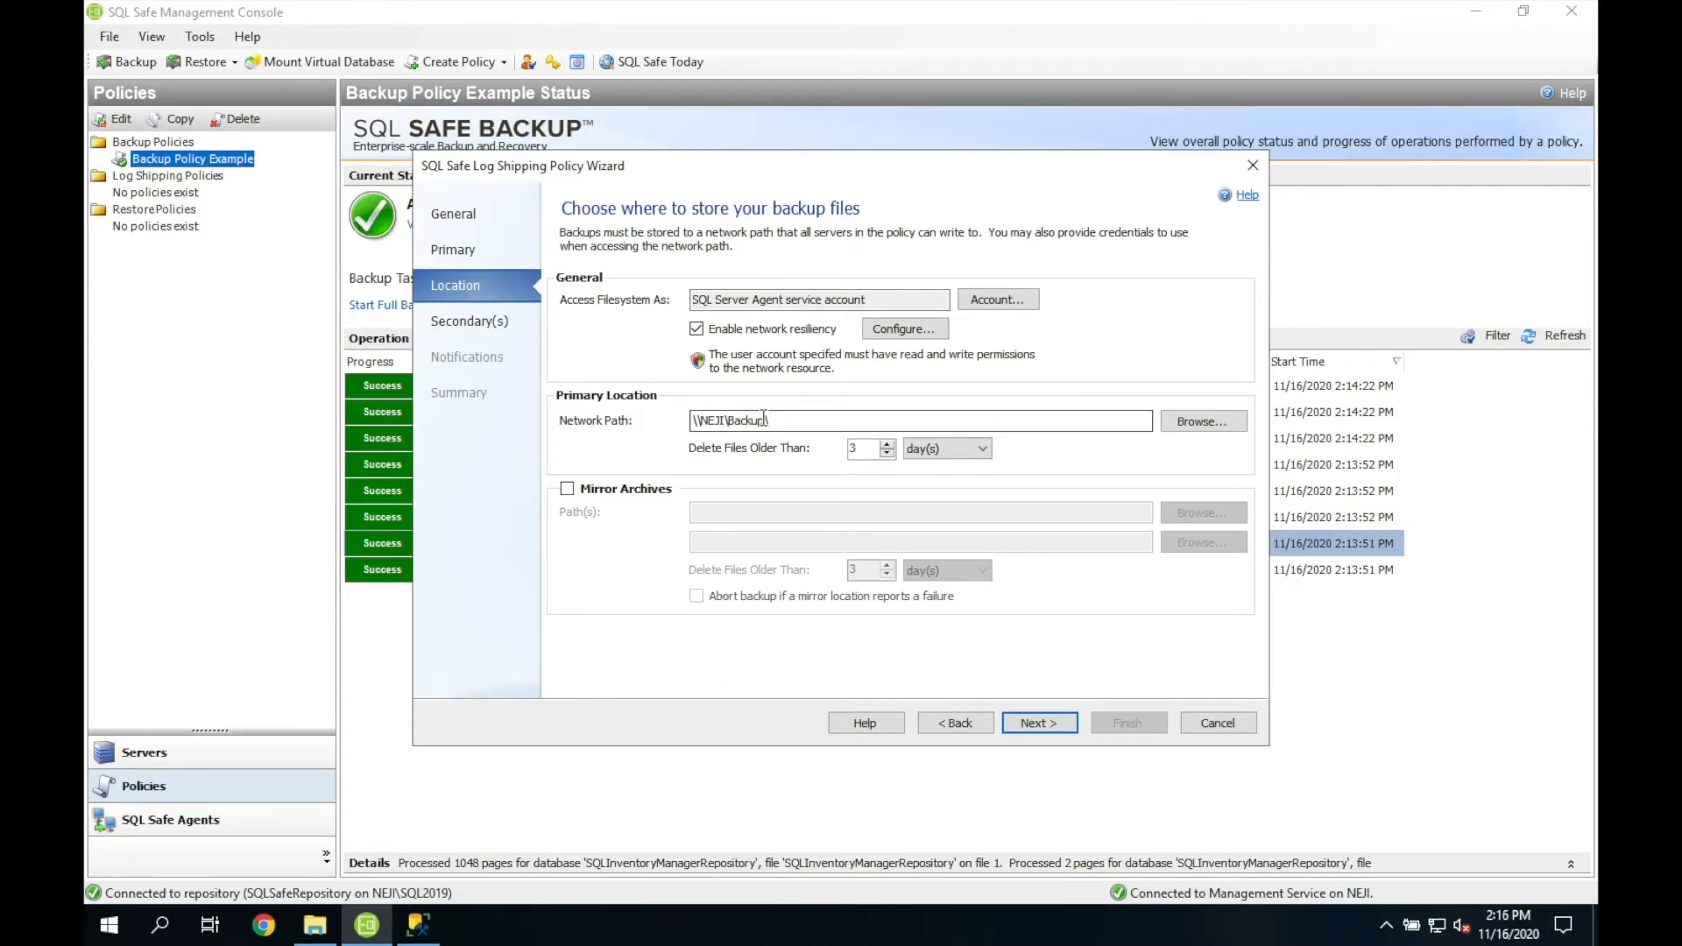
left_click(891, 329)
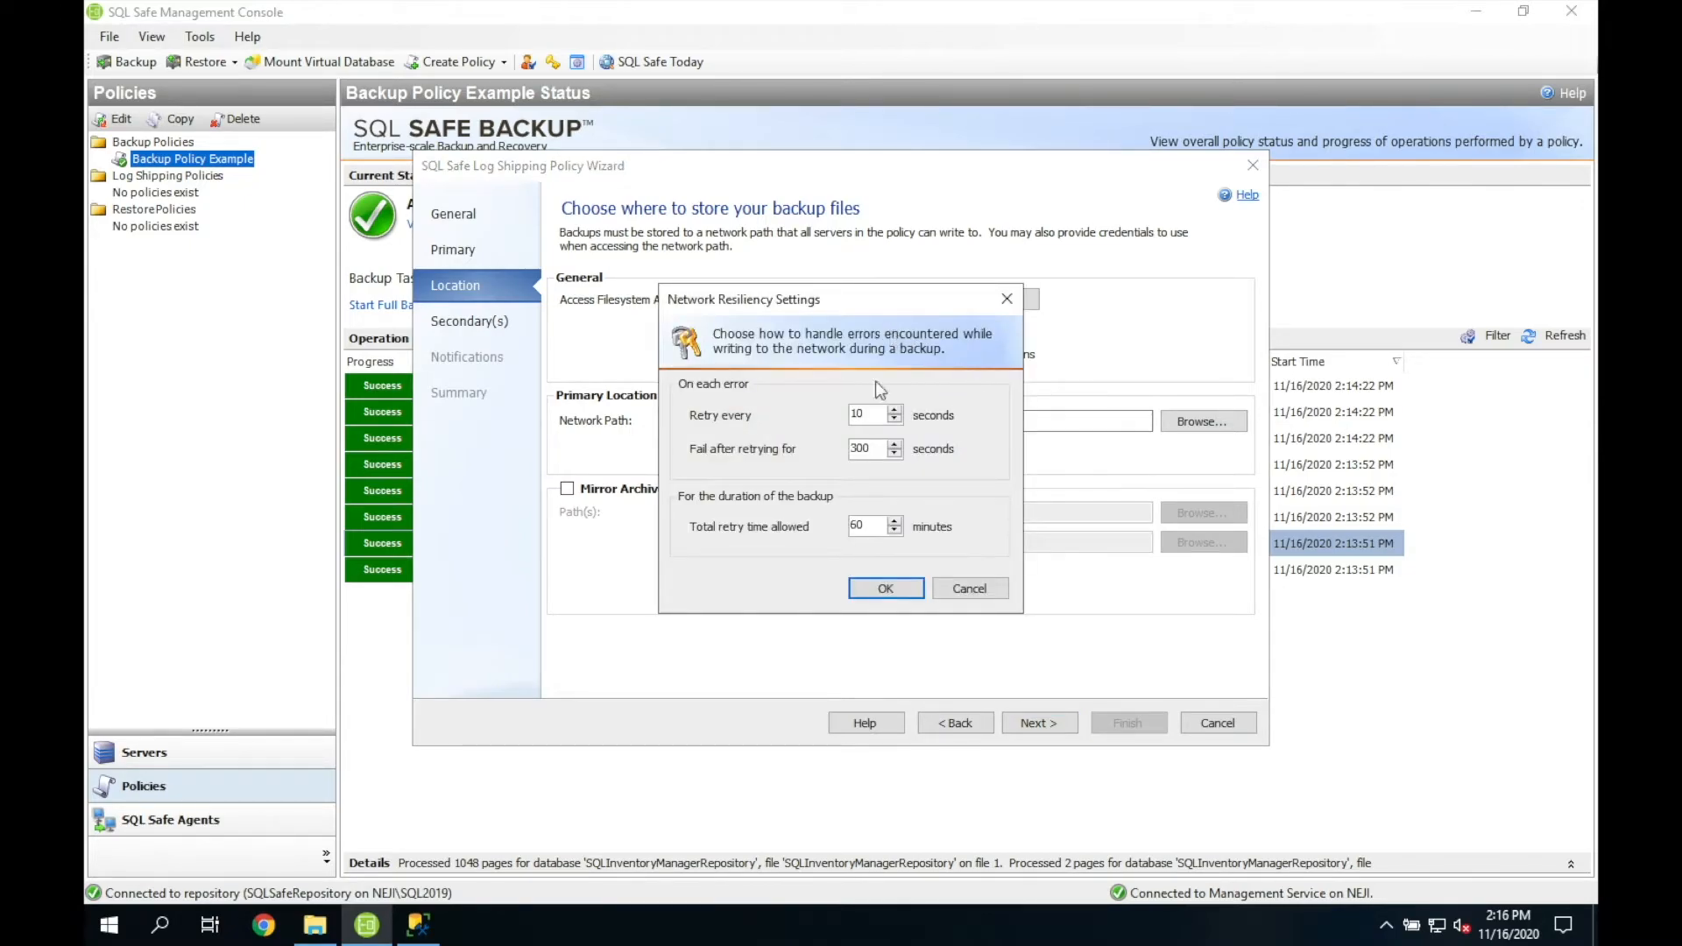
left_click(963, 593)
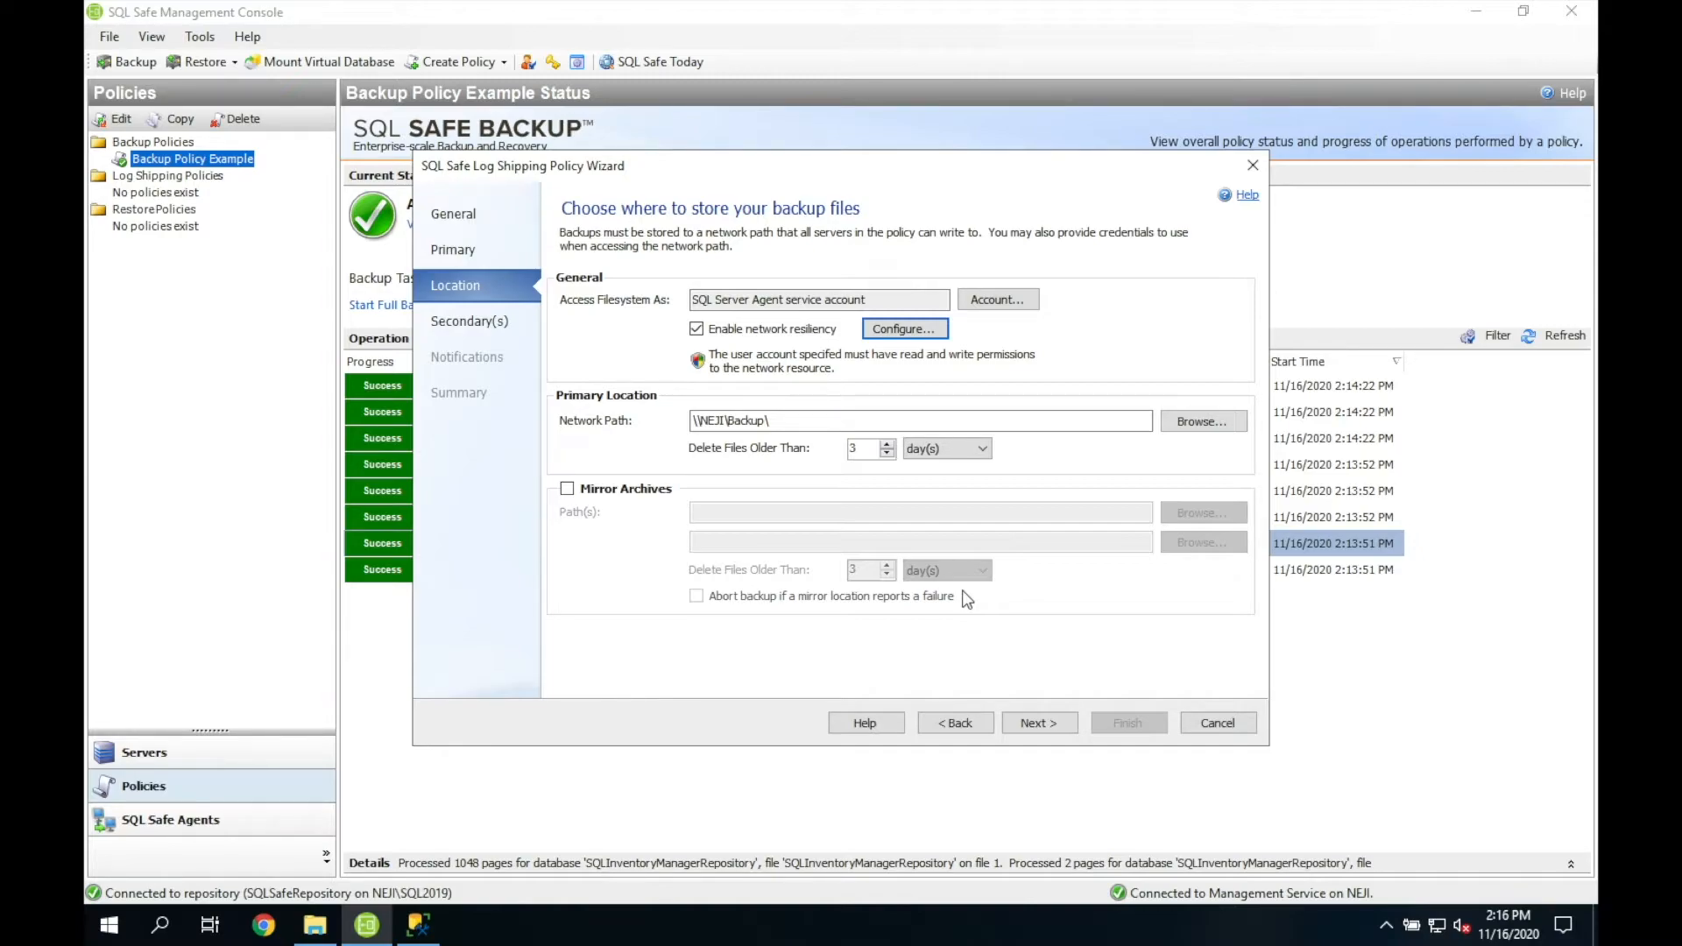
left_click(1038, 723)
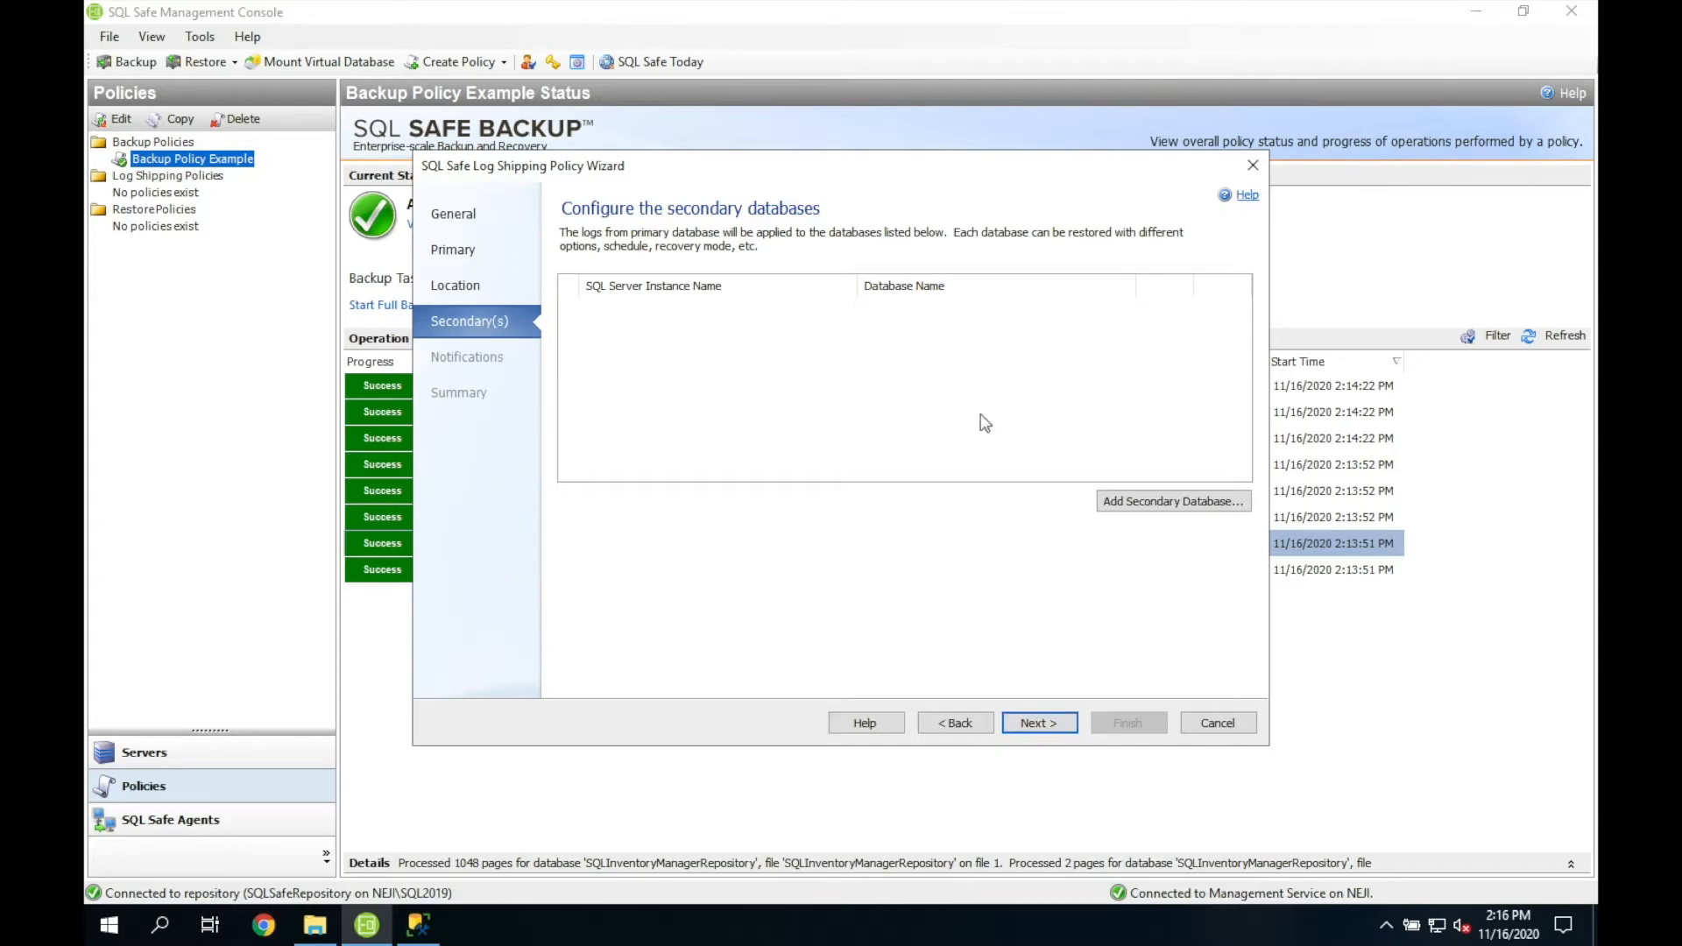
Step: Add a secondary database using LSNorthwind-Secondary on NEJI\SQL2019
left_click(1194, 510)
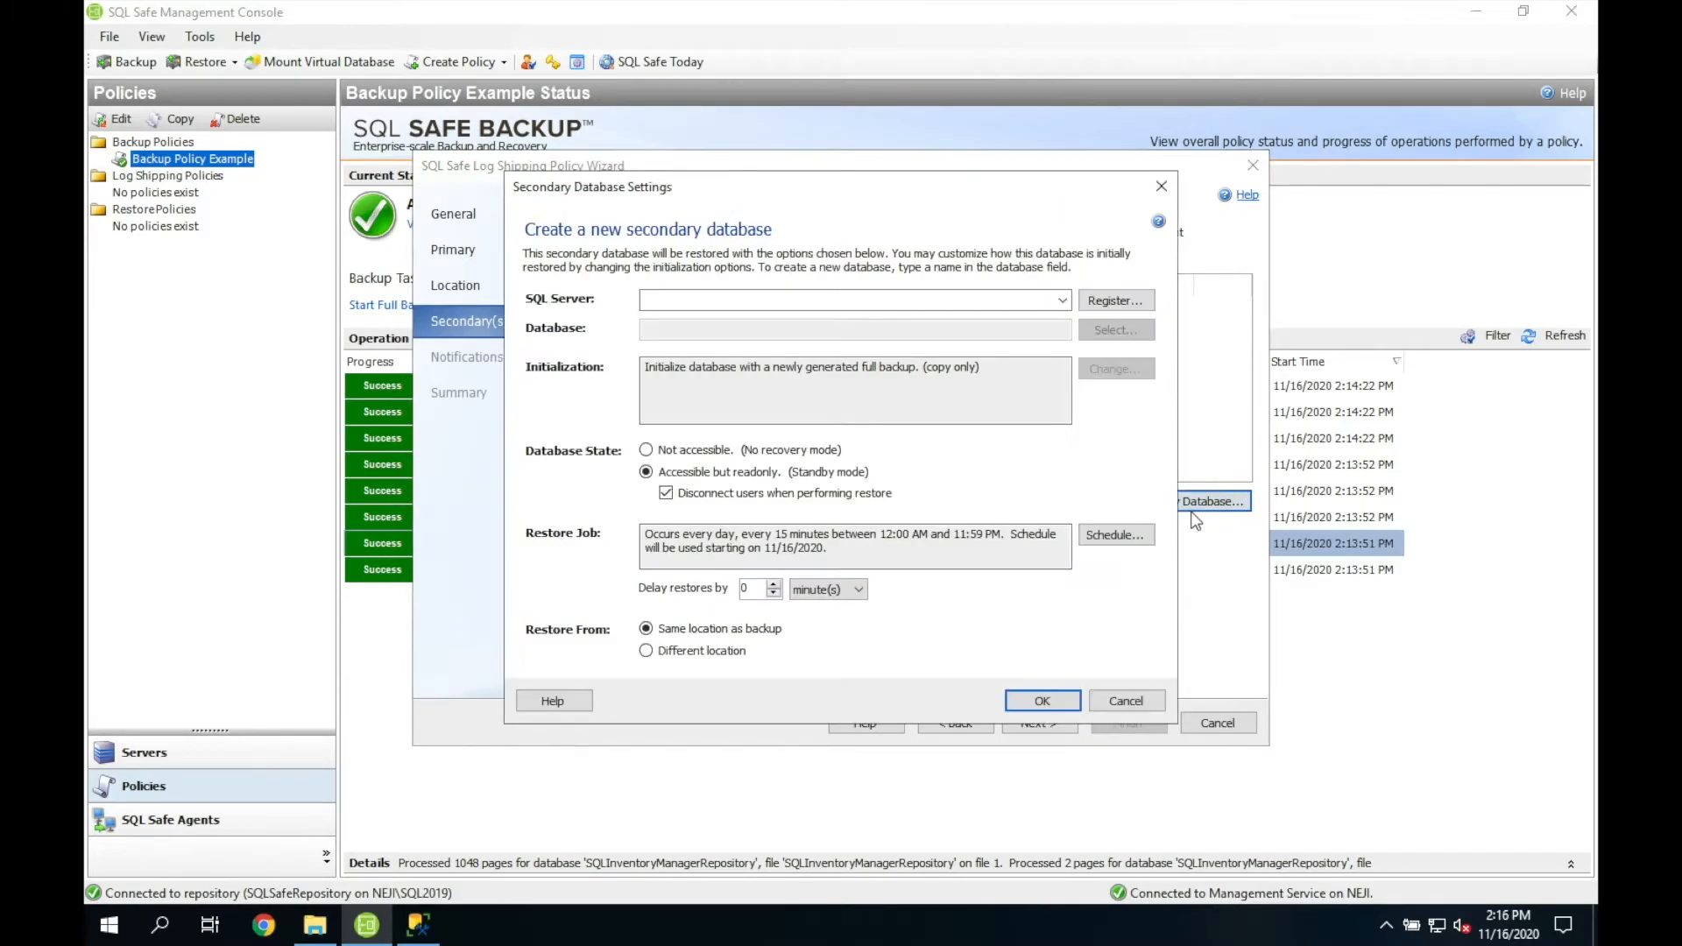
left_click(1062, 299)
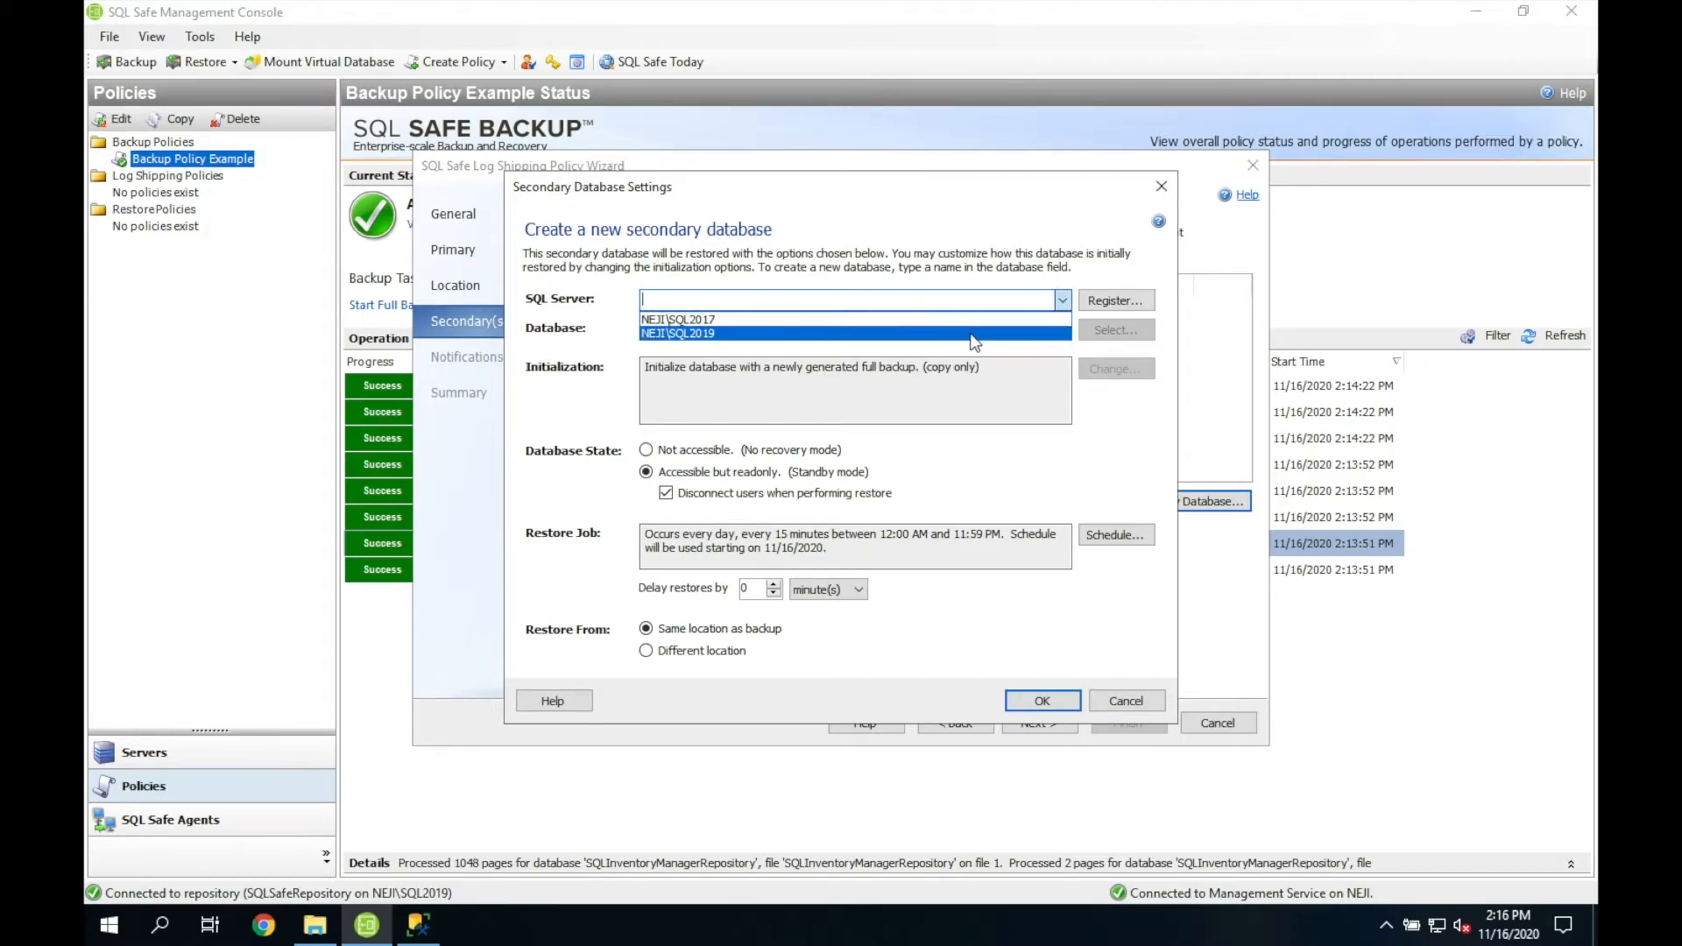
left_click(971, 333)
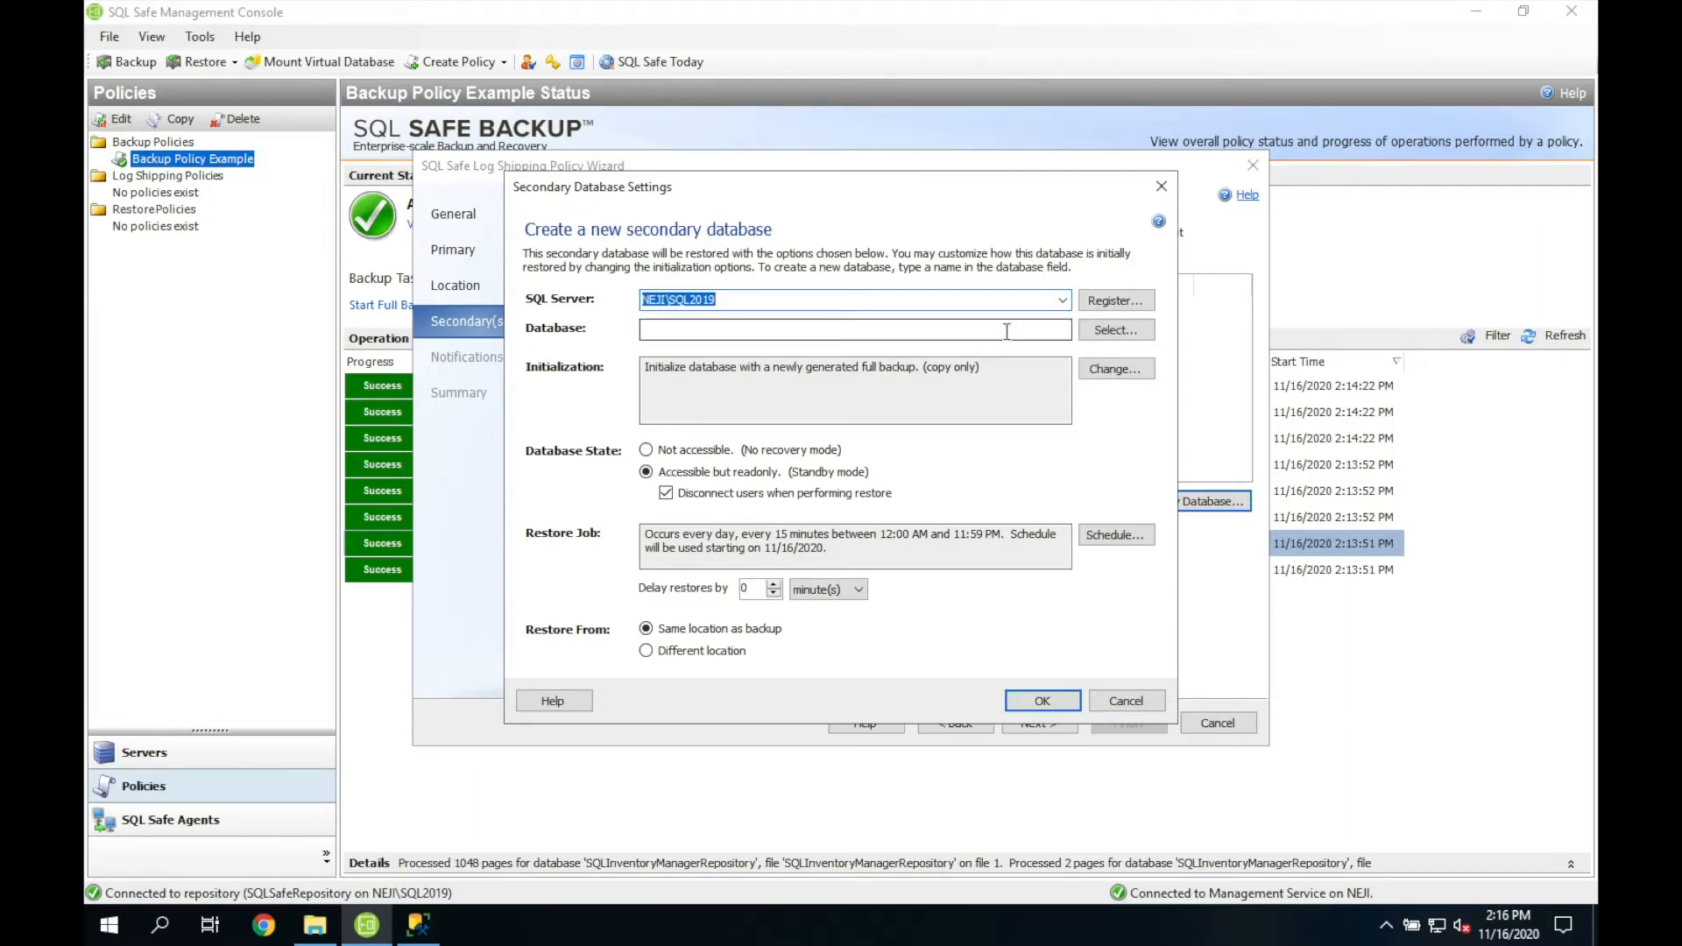
left_click(1111, 335)
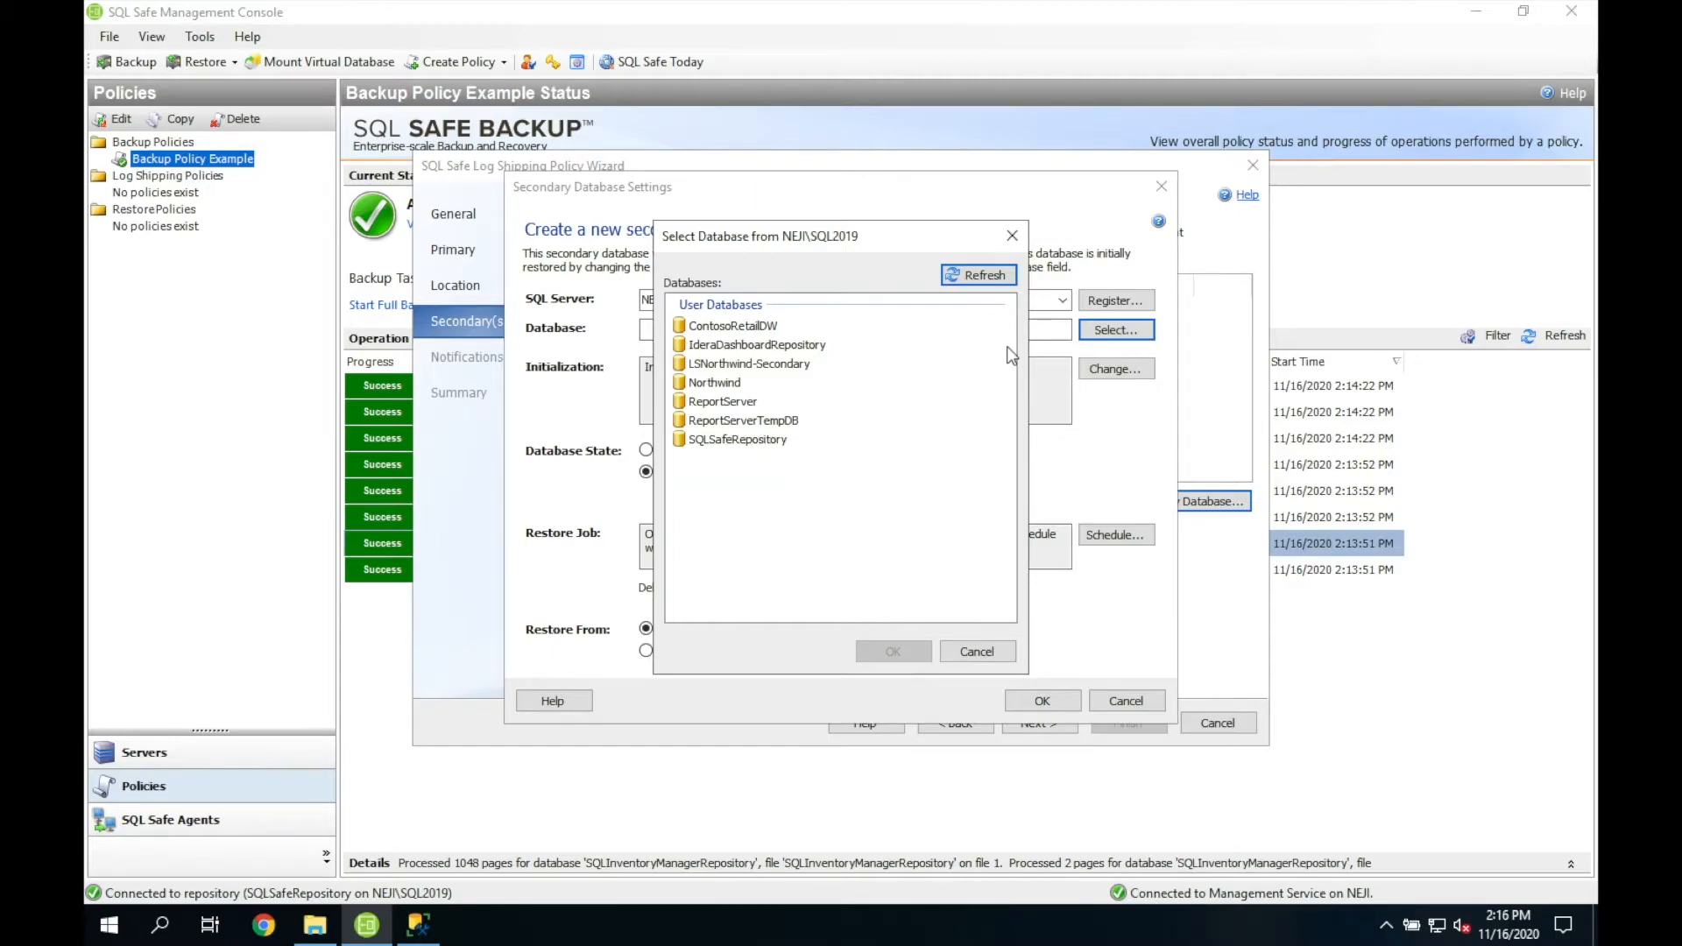
double_click(777, 365)
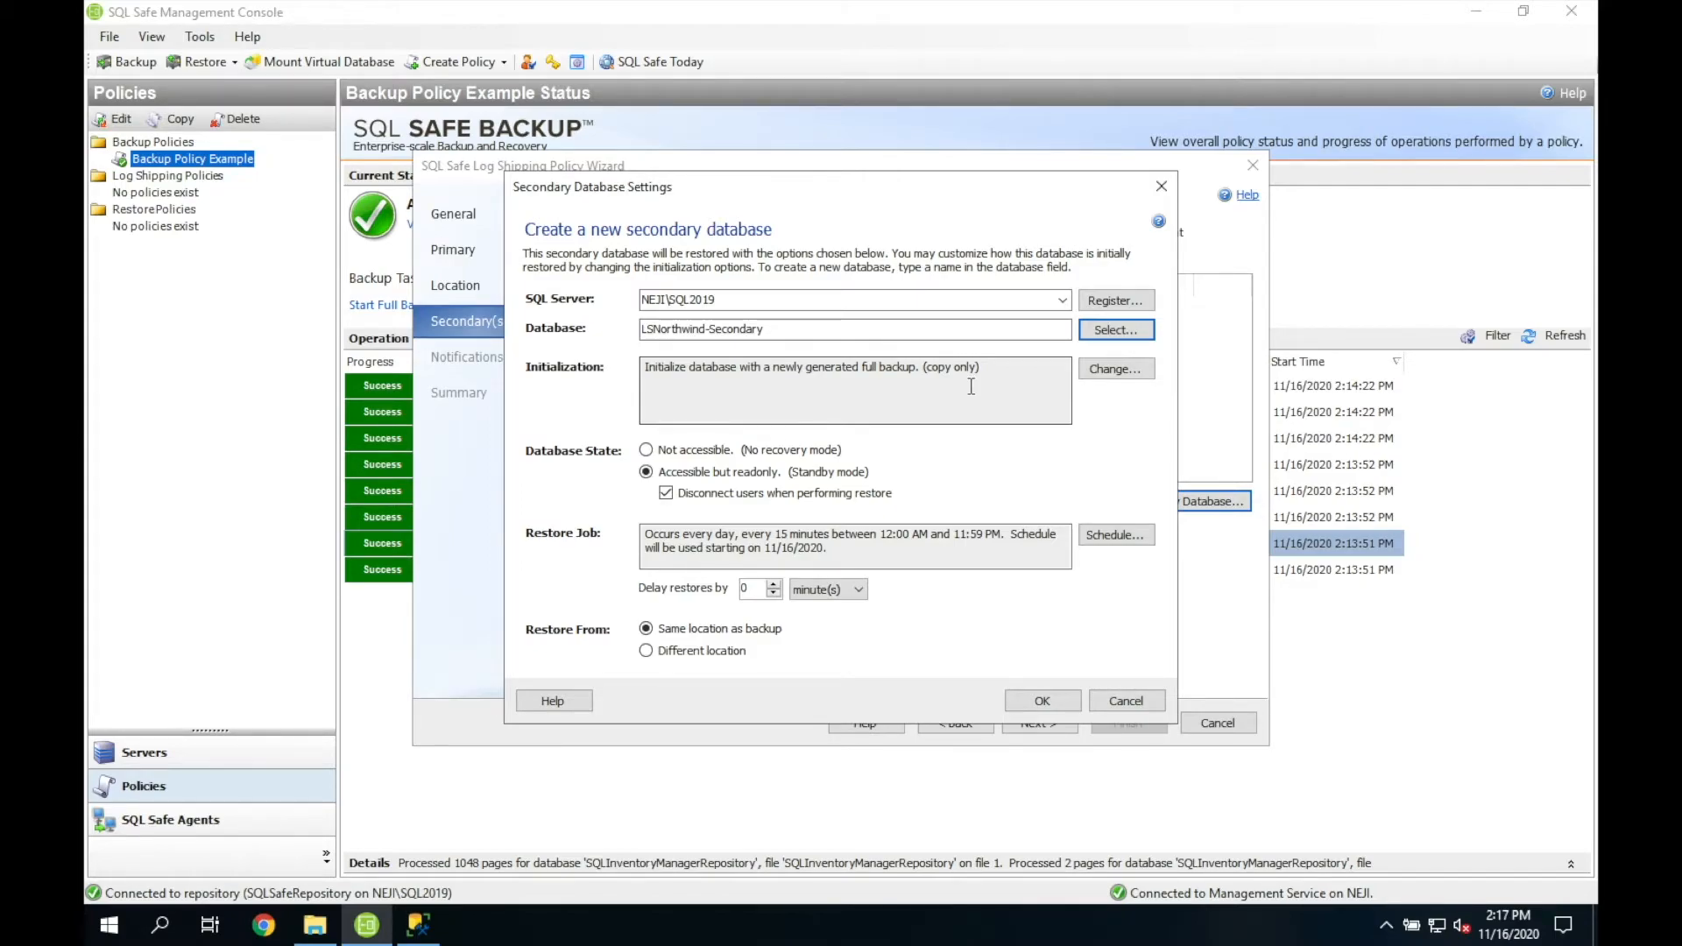
left_click(1106, 370)
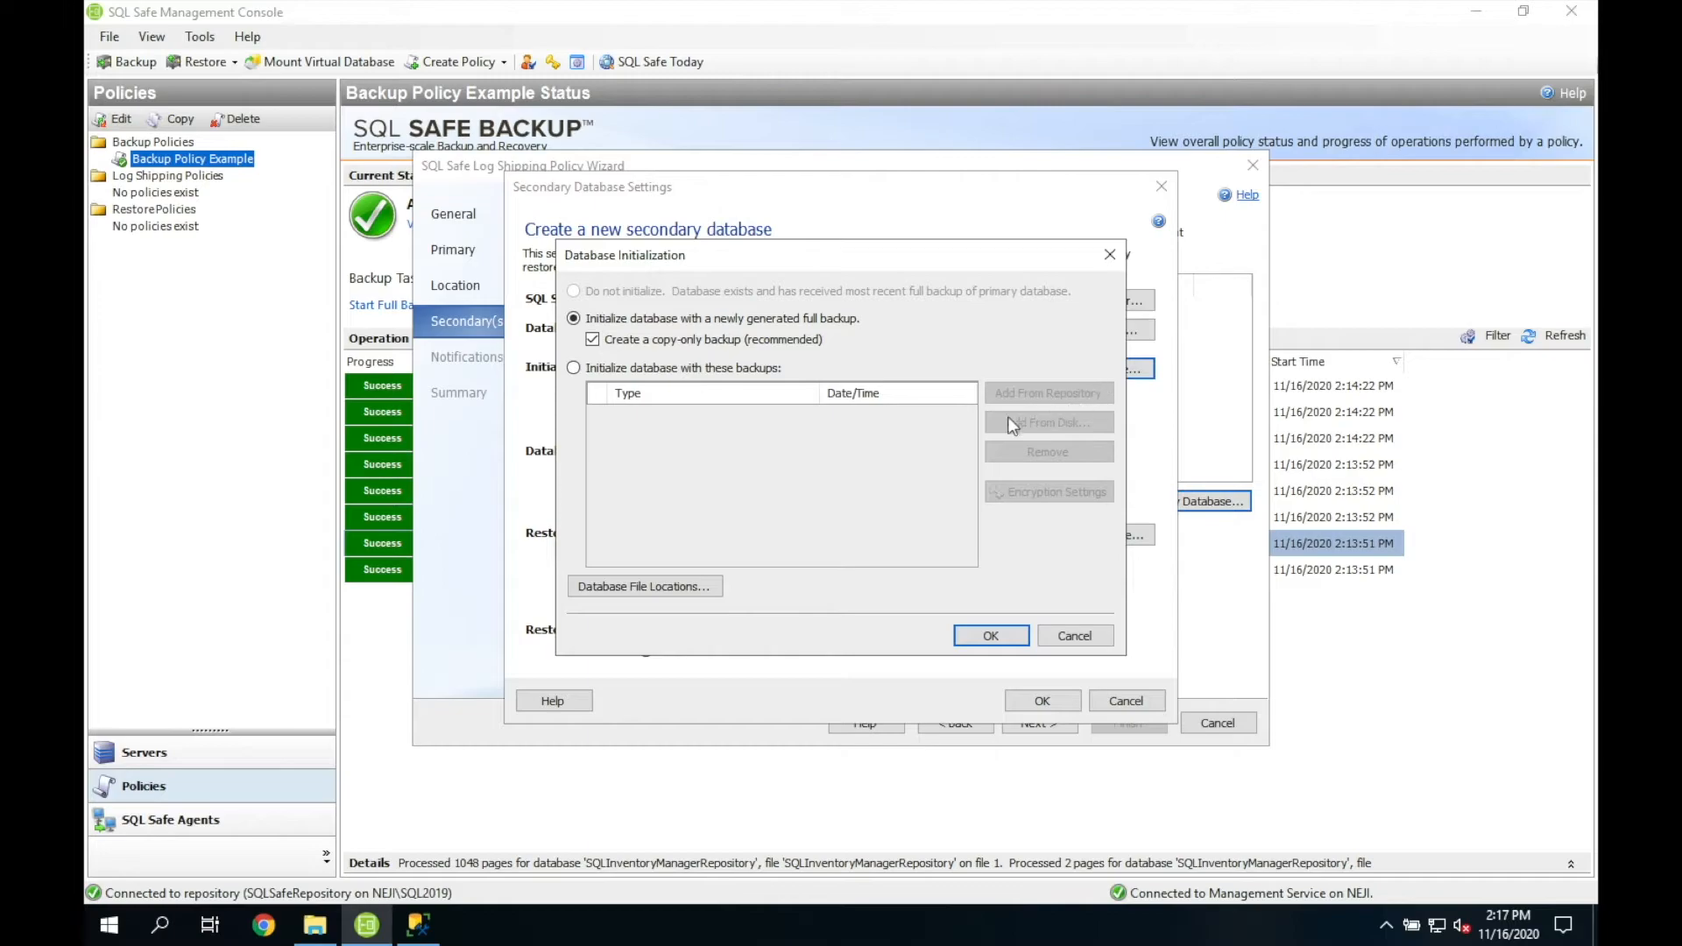
left_click(574, 367)
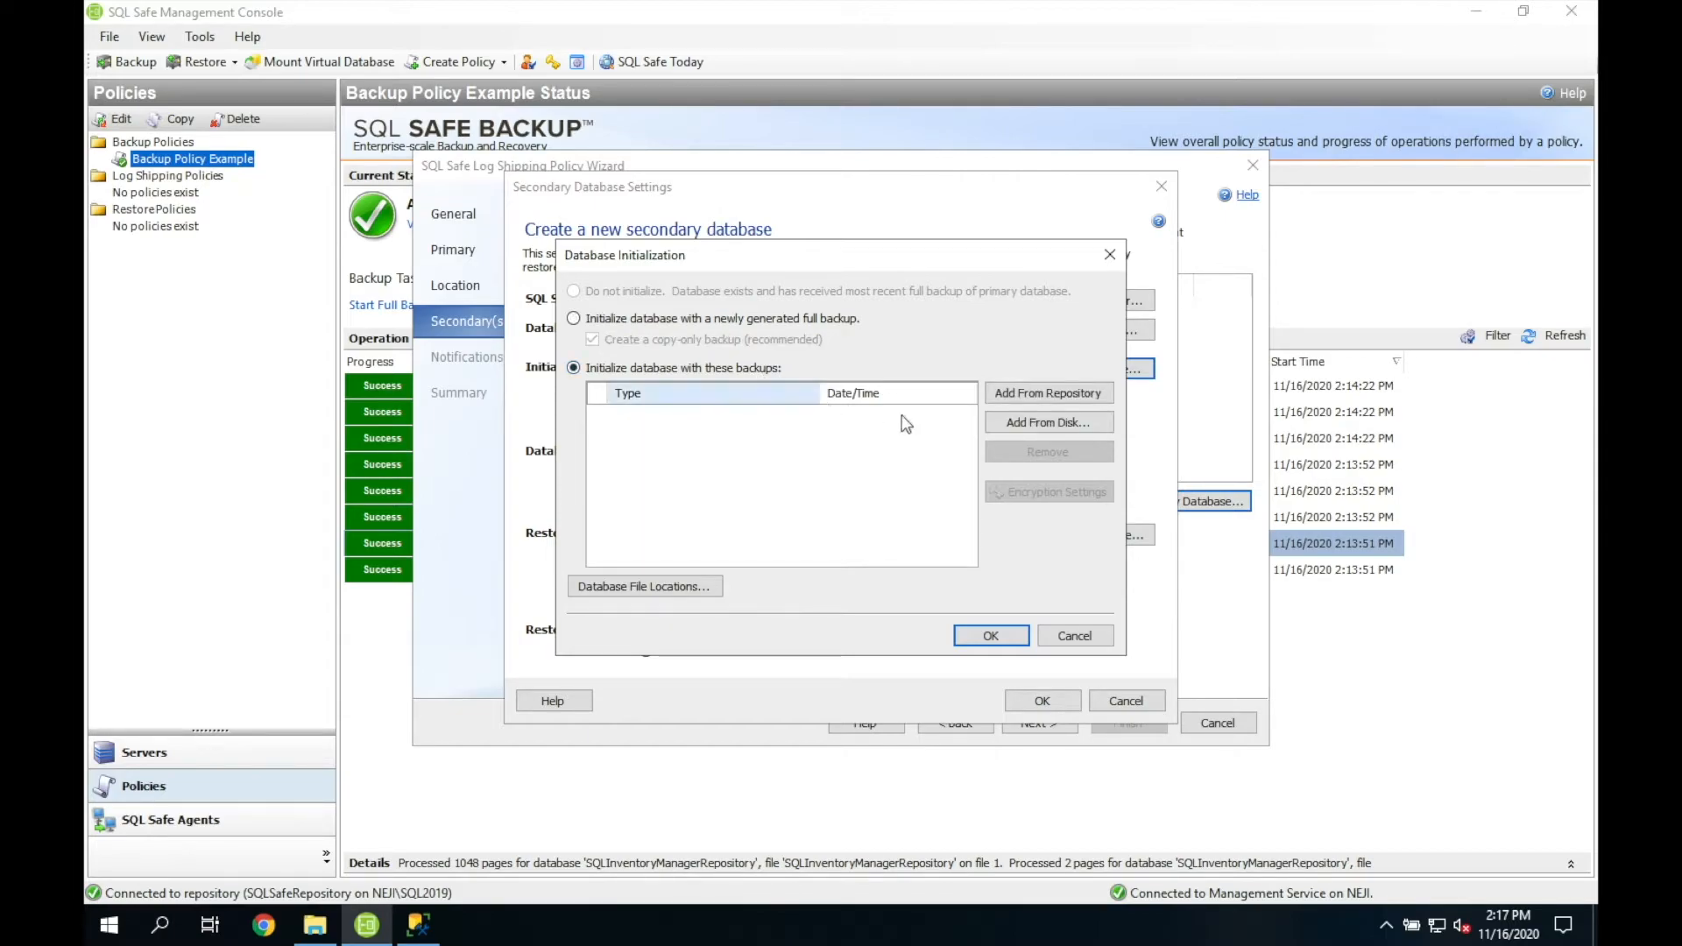
left_click(1021, 396)
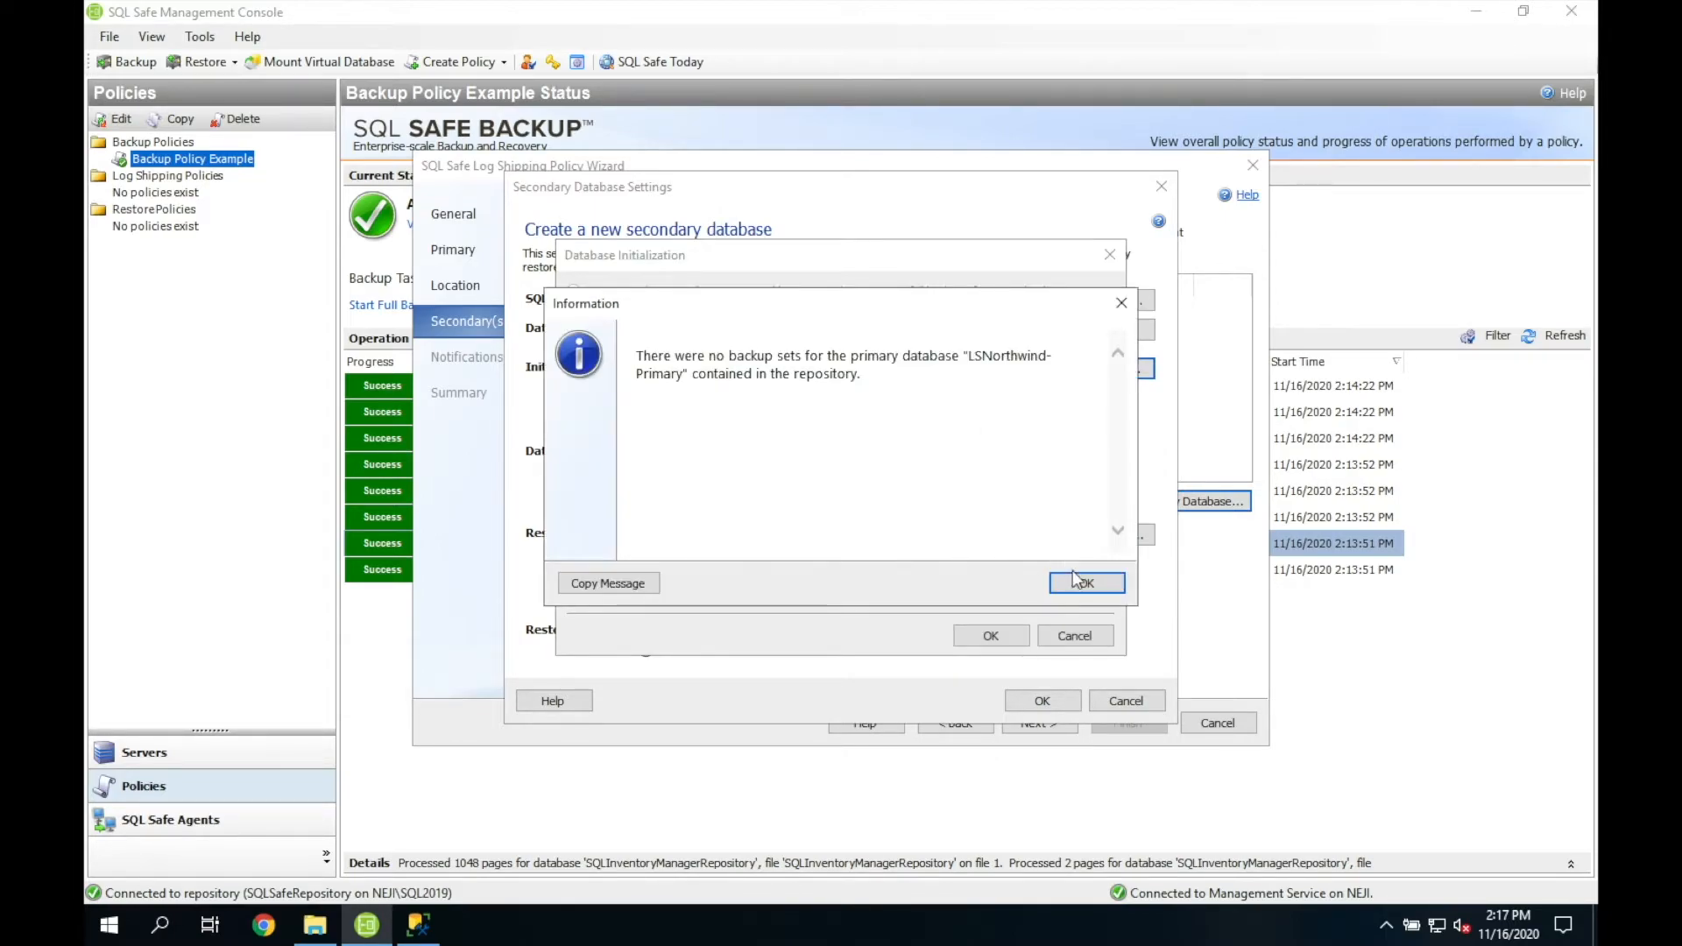
left_click(1076, 576)
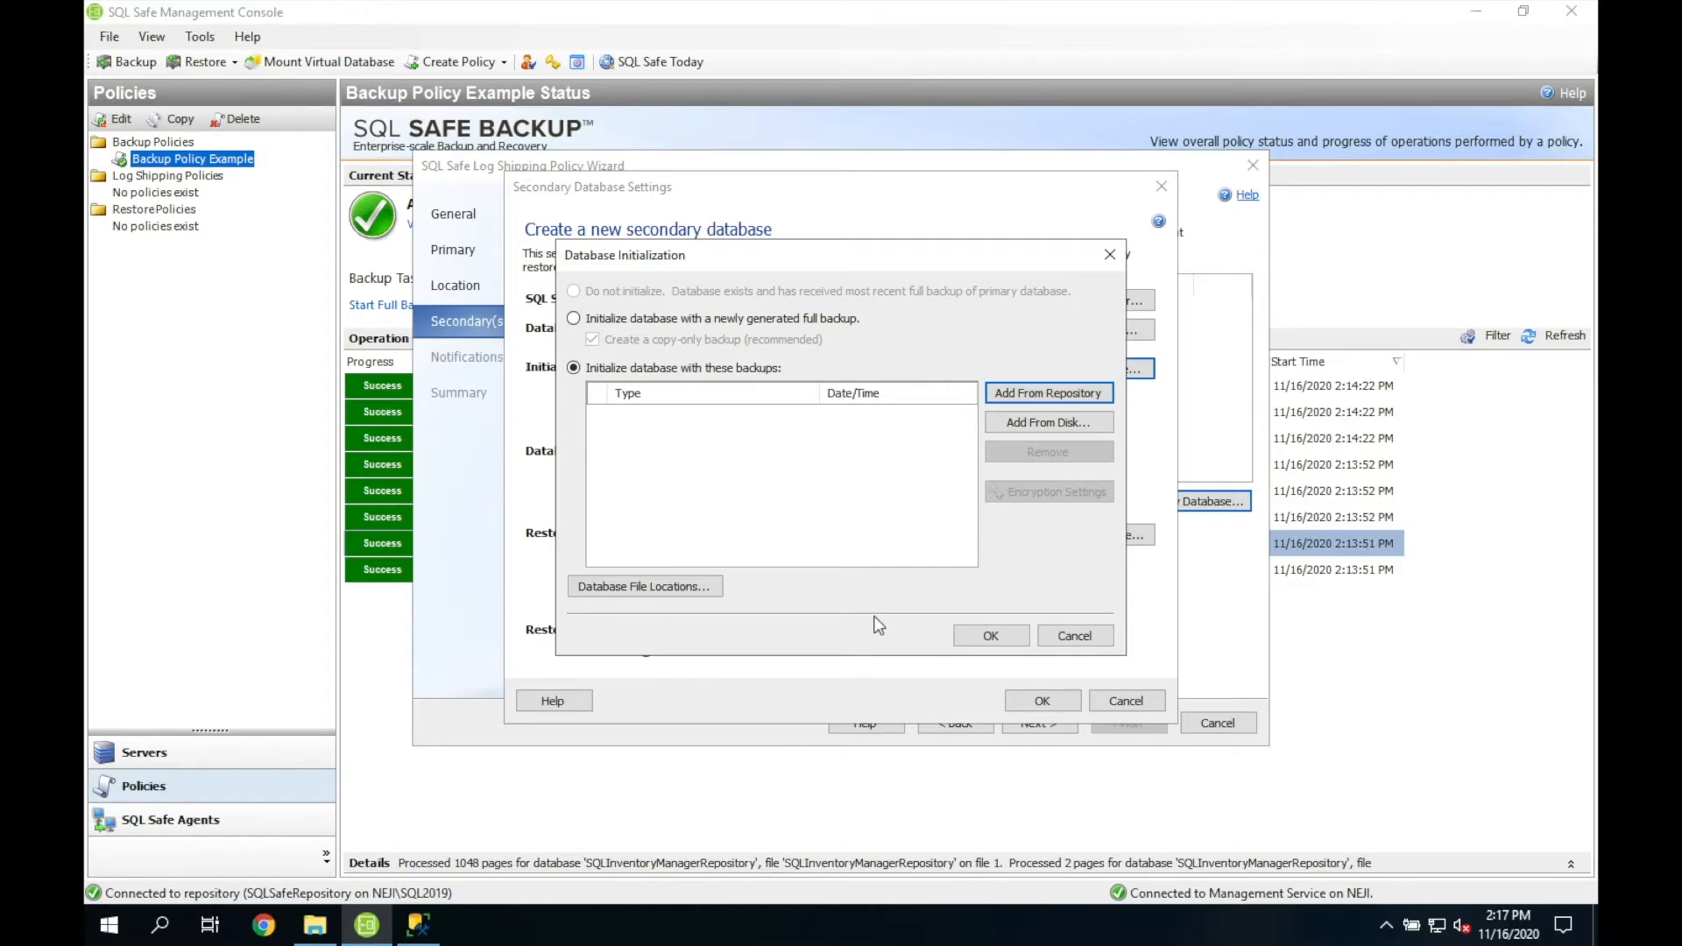
left_click(811, 321)
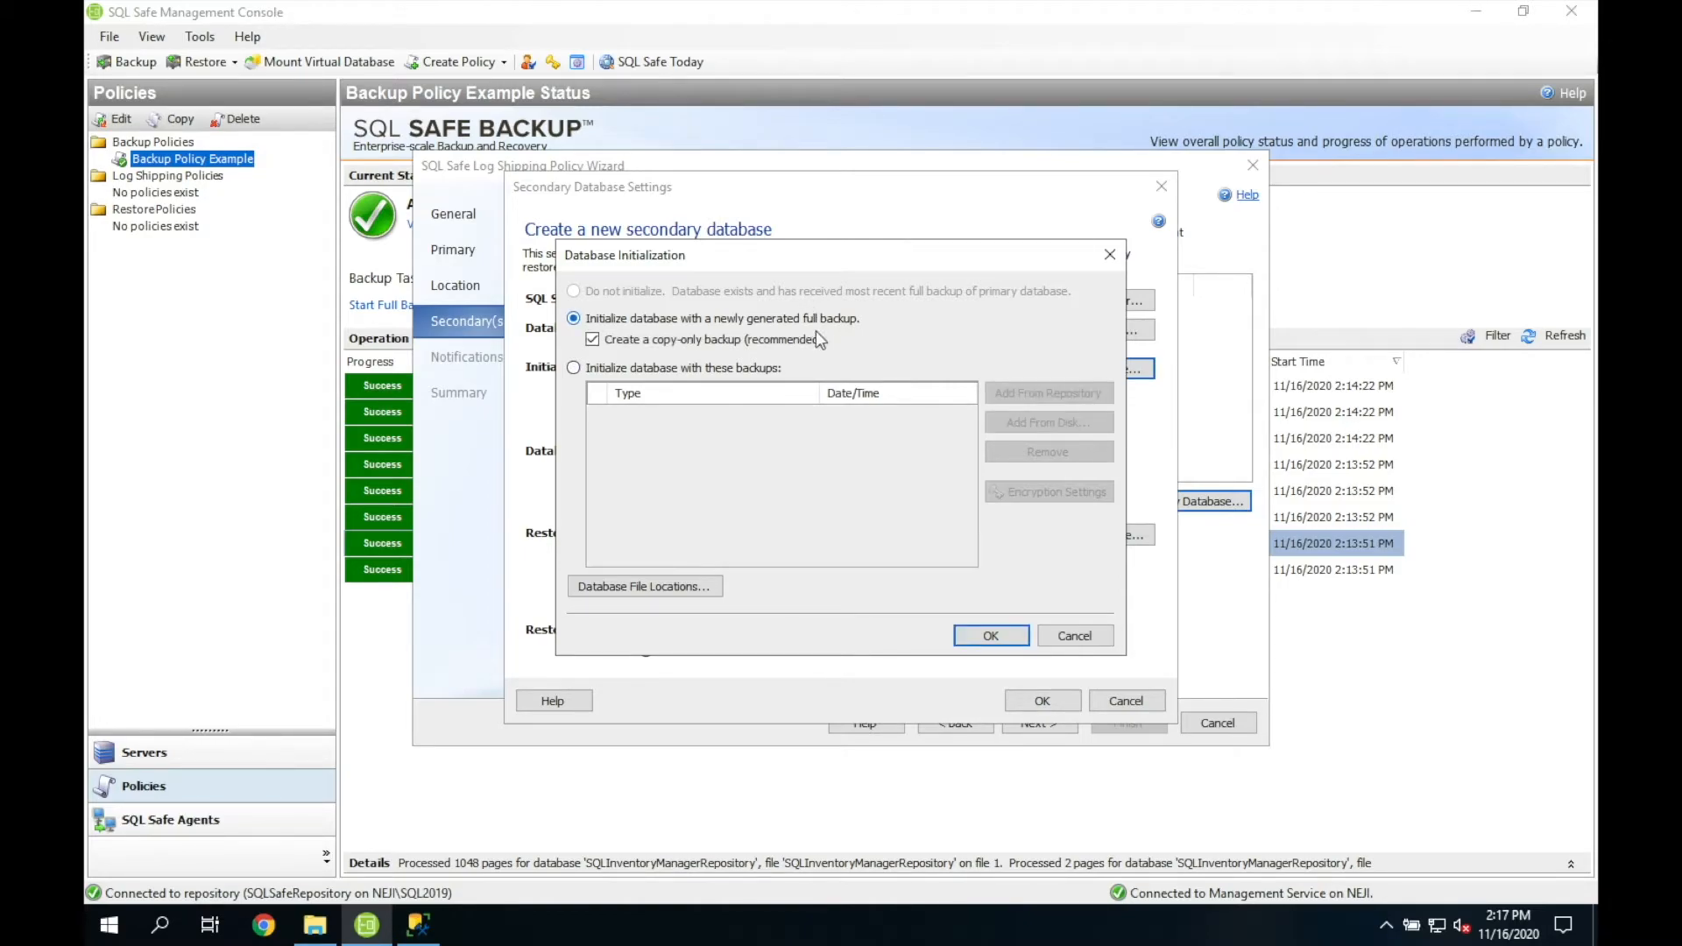
left_click(986, 635)
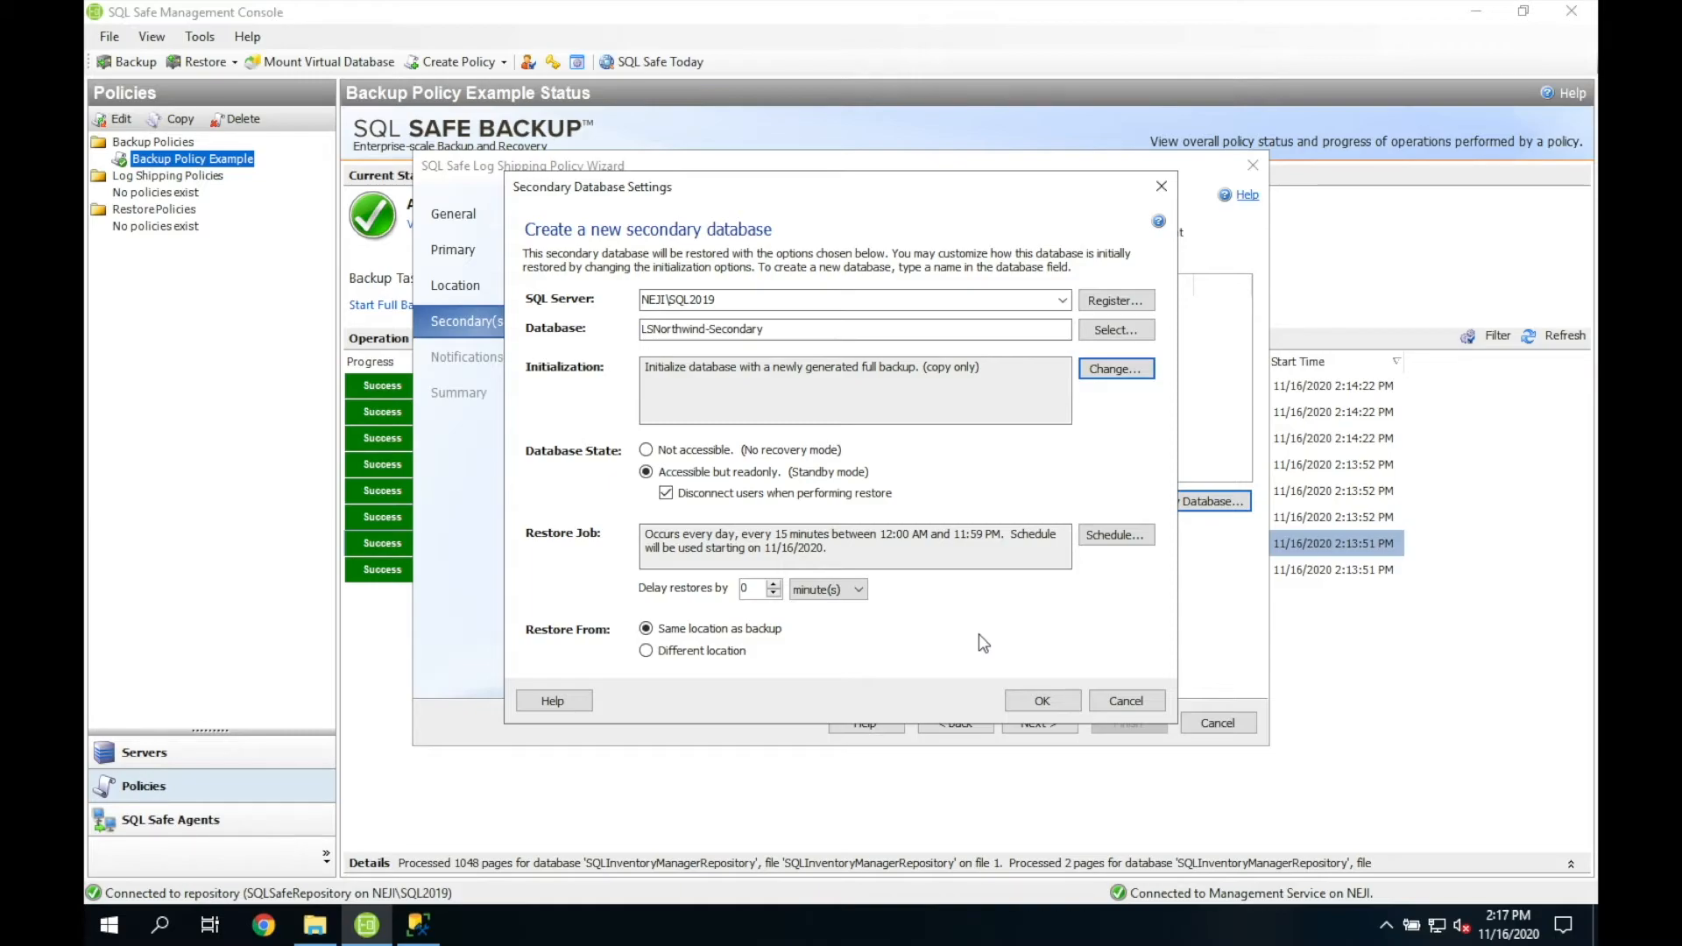
Step: Set LSNorthwind-Secondary to Not accessible (No recovery mode) and confirm the secondary settings
left_click(692, 450)
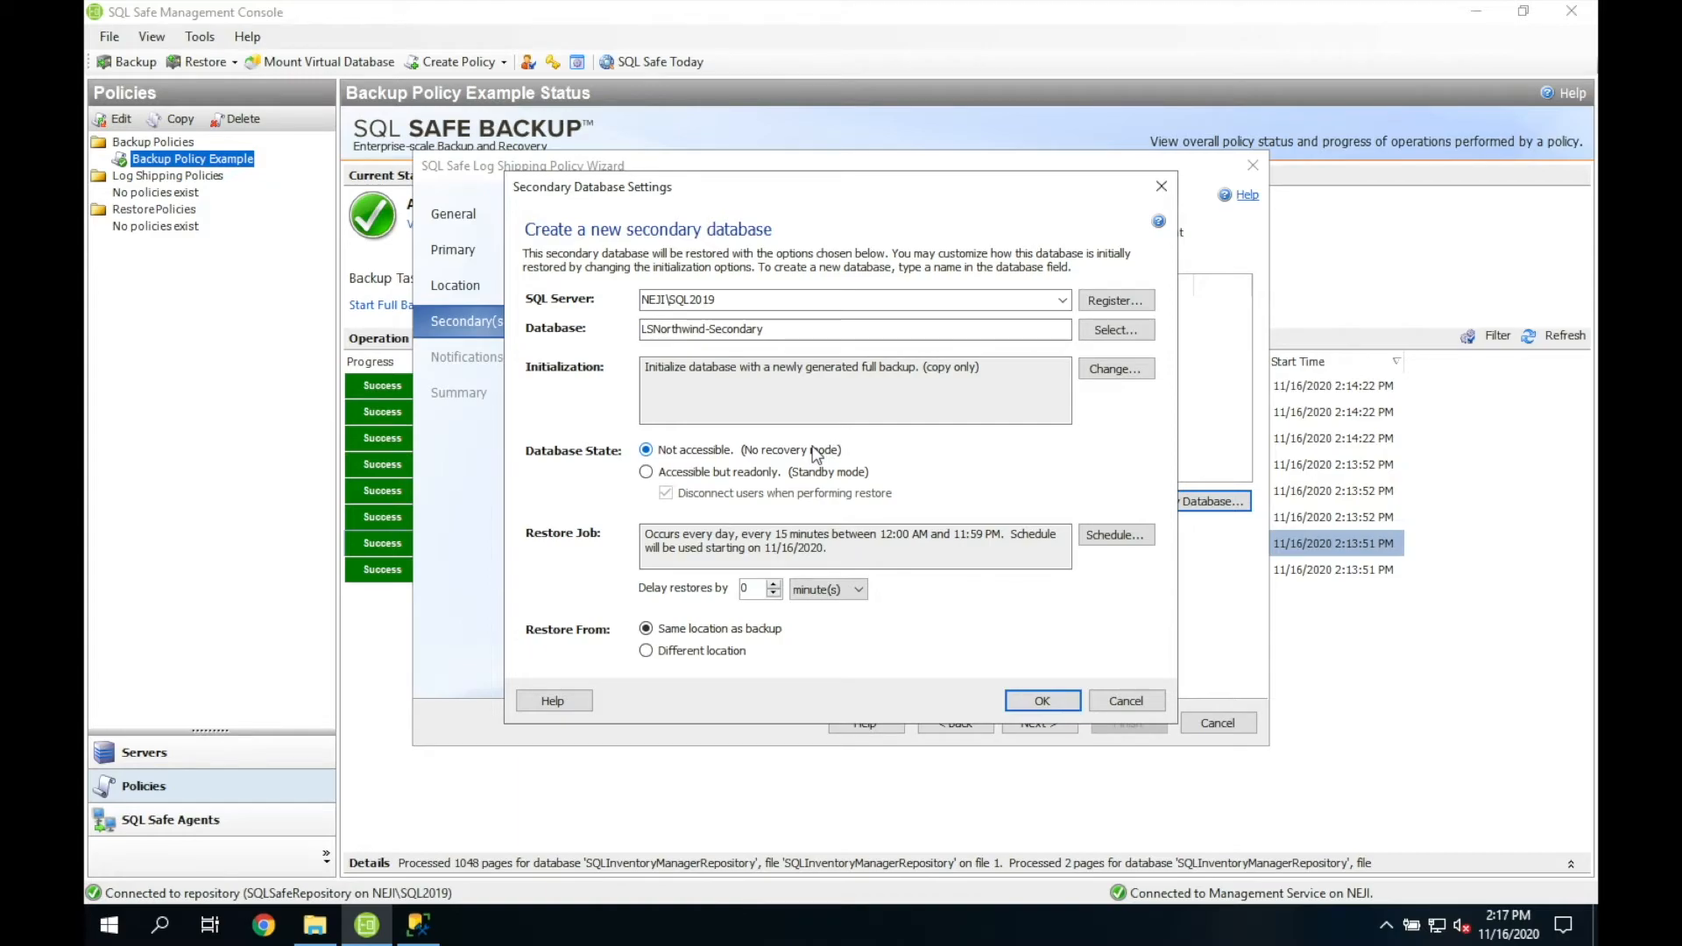
left_click_drag(875, 559, 542, 527)
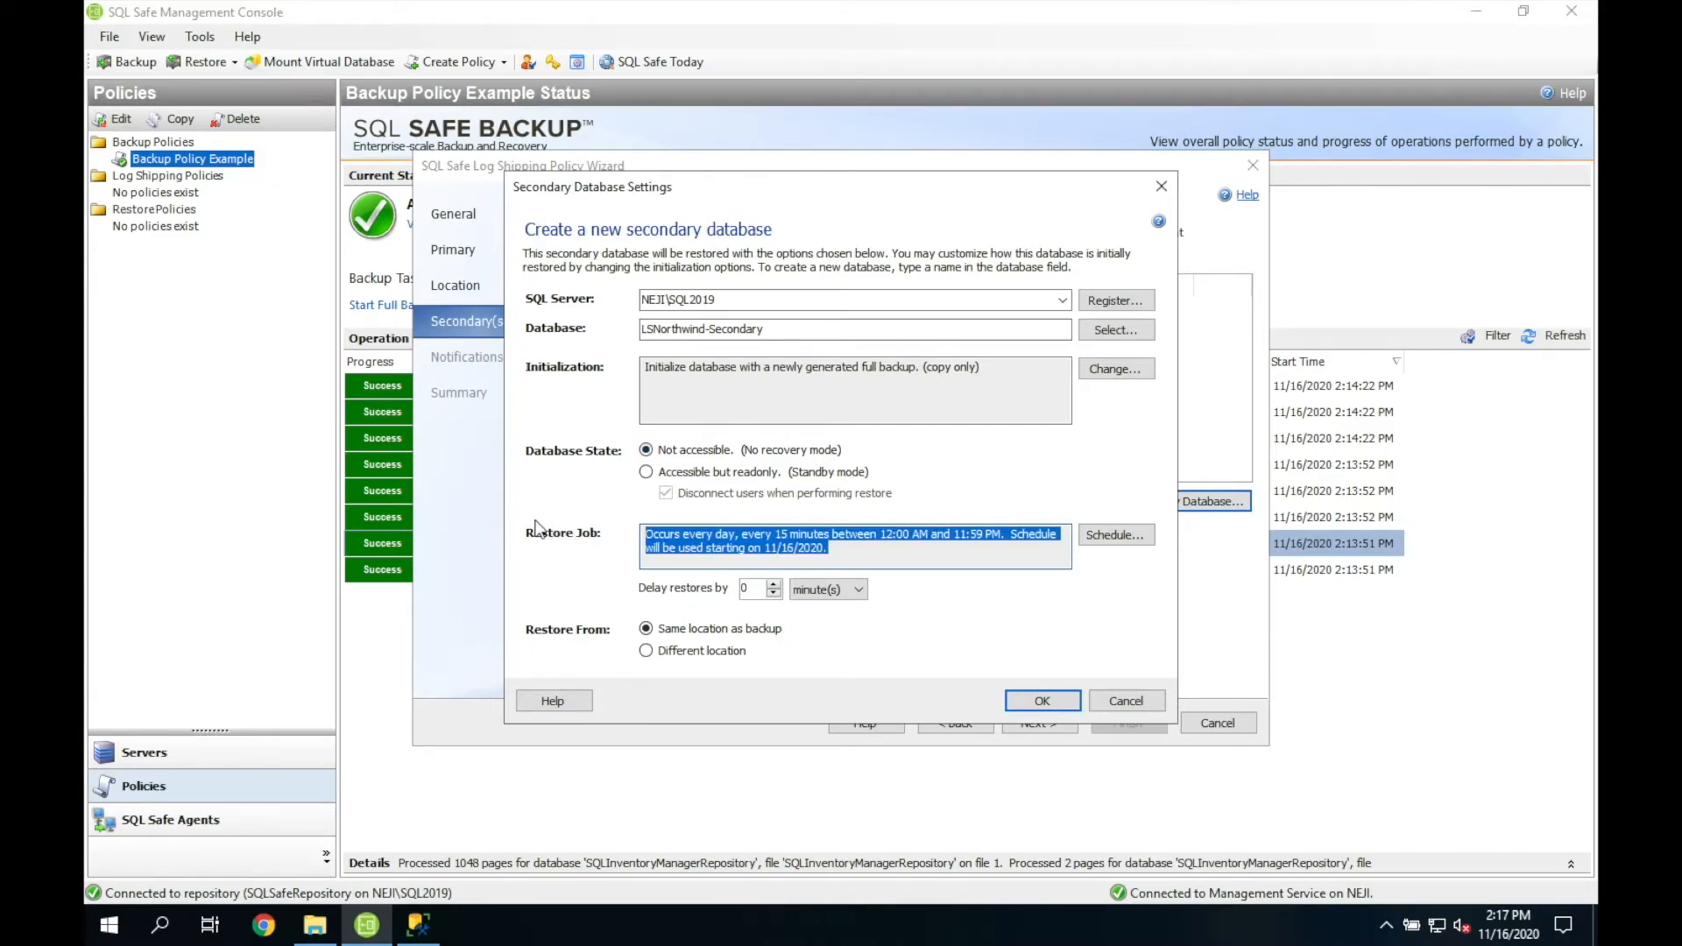
left_click(1042, 704)
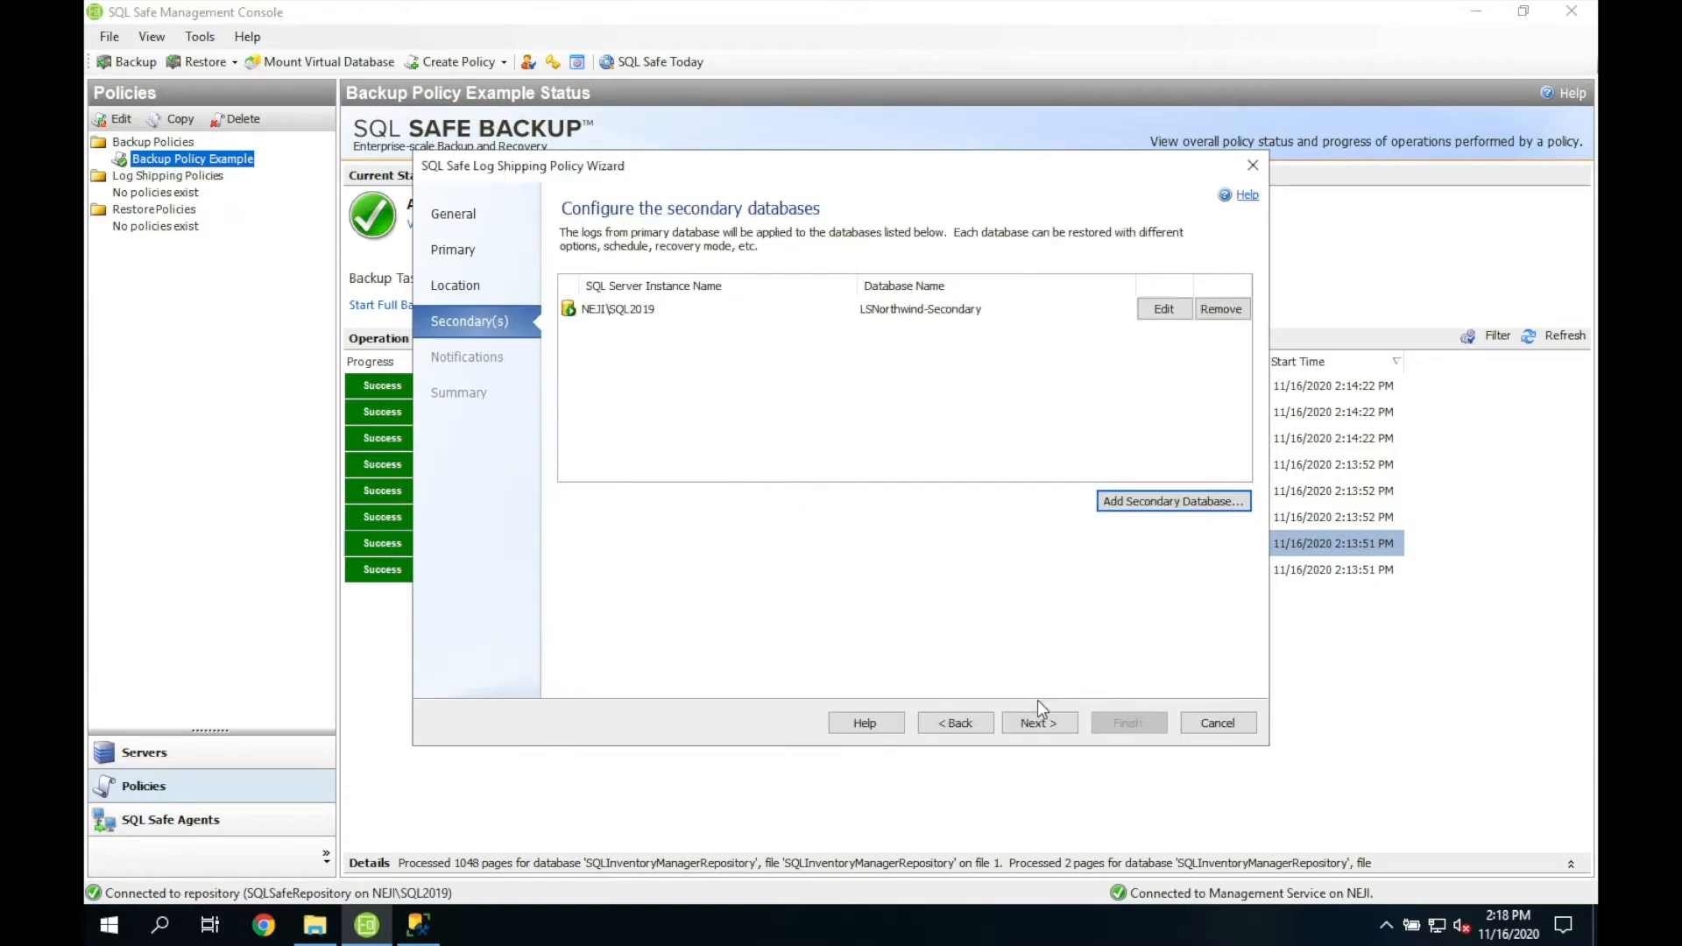
Step: Pass through Notifications, review the Summary, and finish the LS Example policy
left_click(1039, 724)
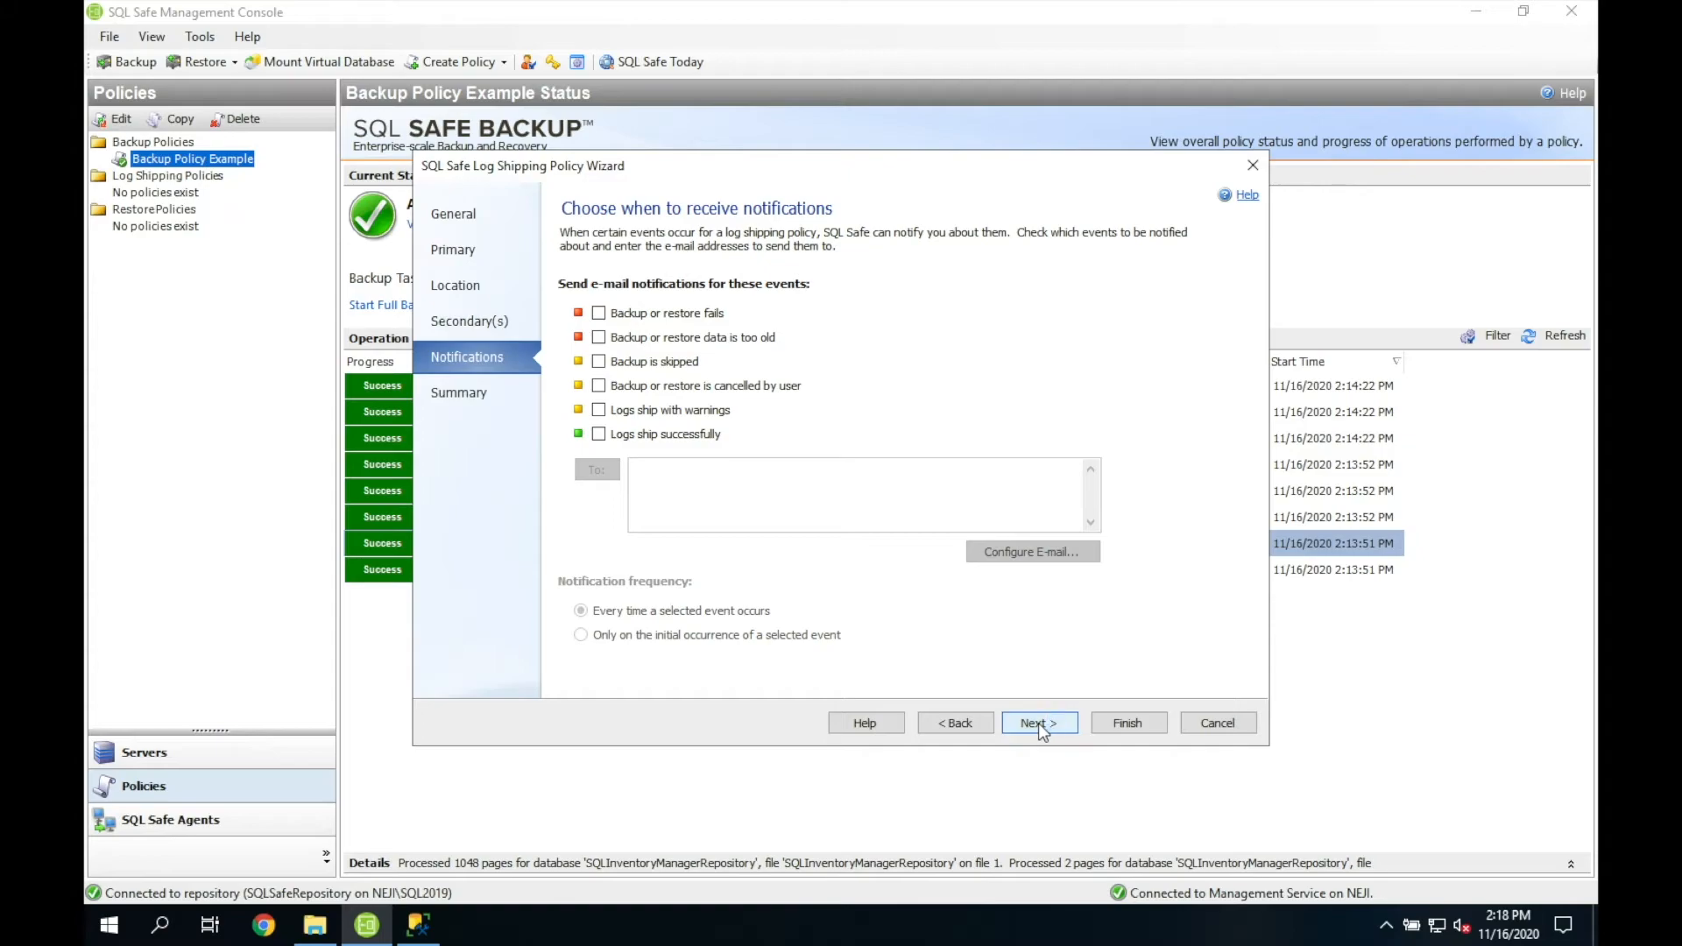
left_click(1038, 723)
scroll(1241, 628, "down", 3)
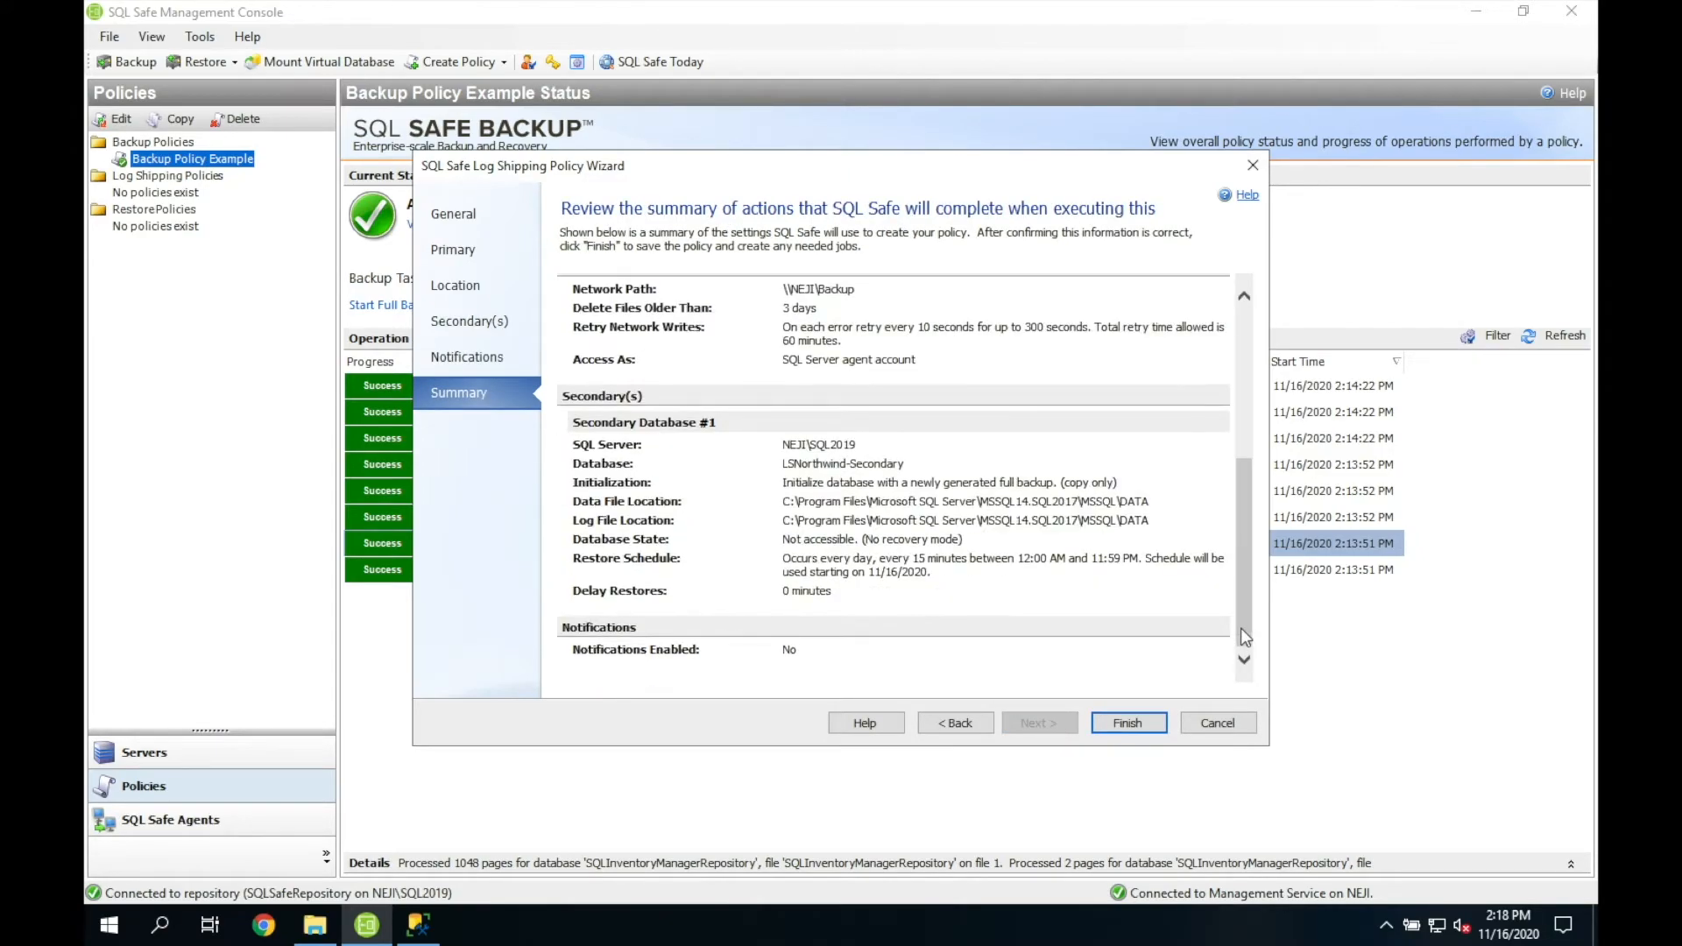
left_click(1128, 724)
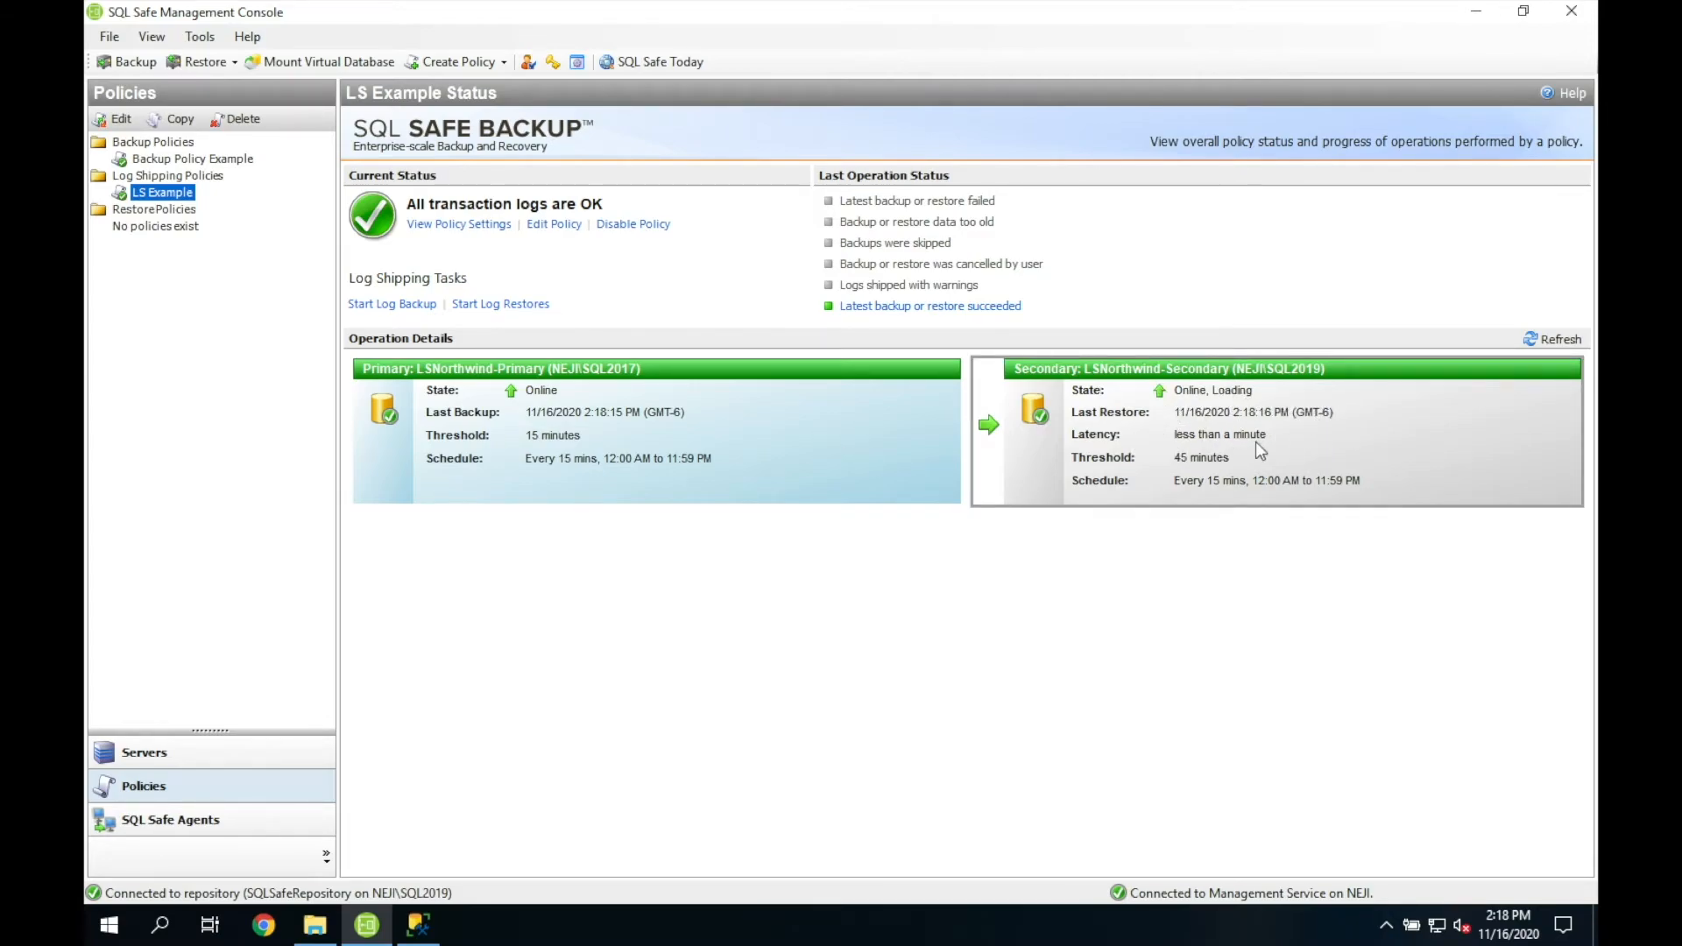
Step: In SSMS, refresh NEJI\SQL2019's databases and select the restoring LSNorthwind-Secondary
left_click(419, 925)
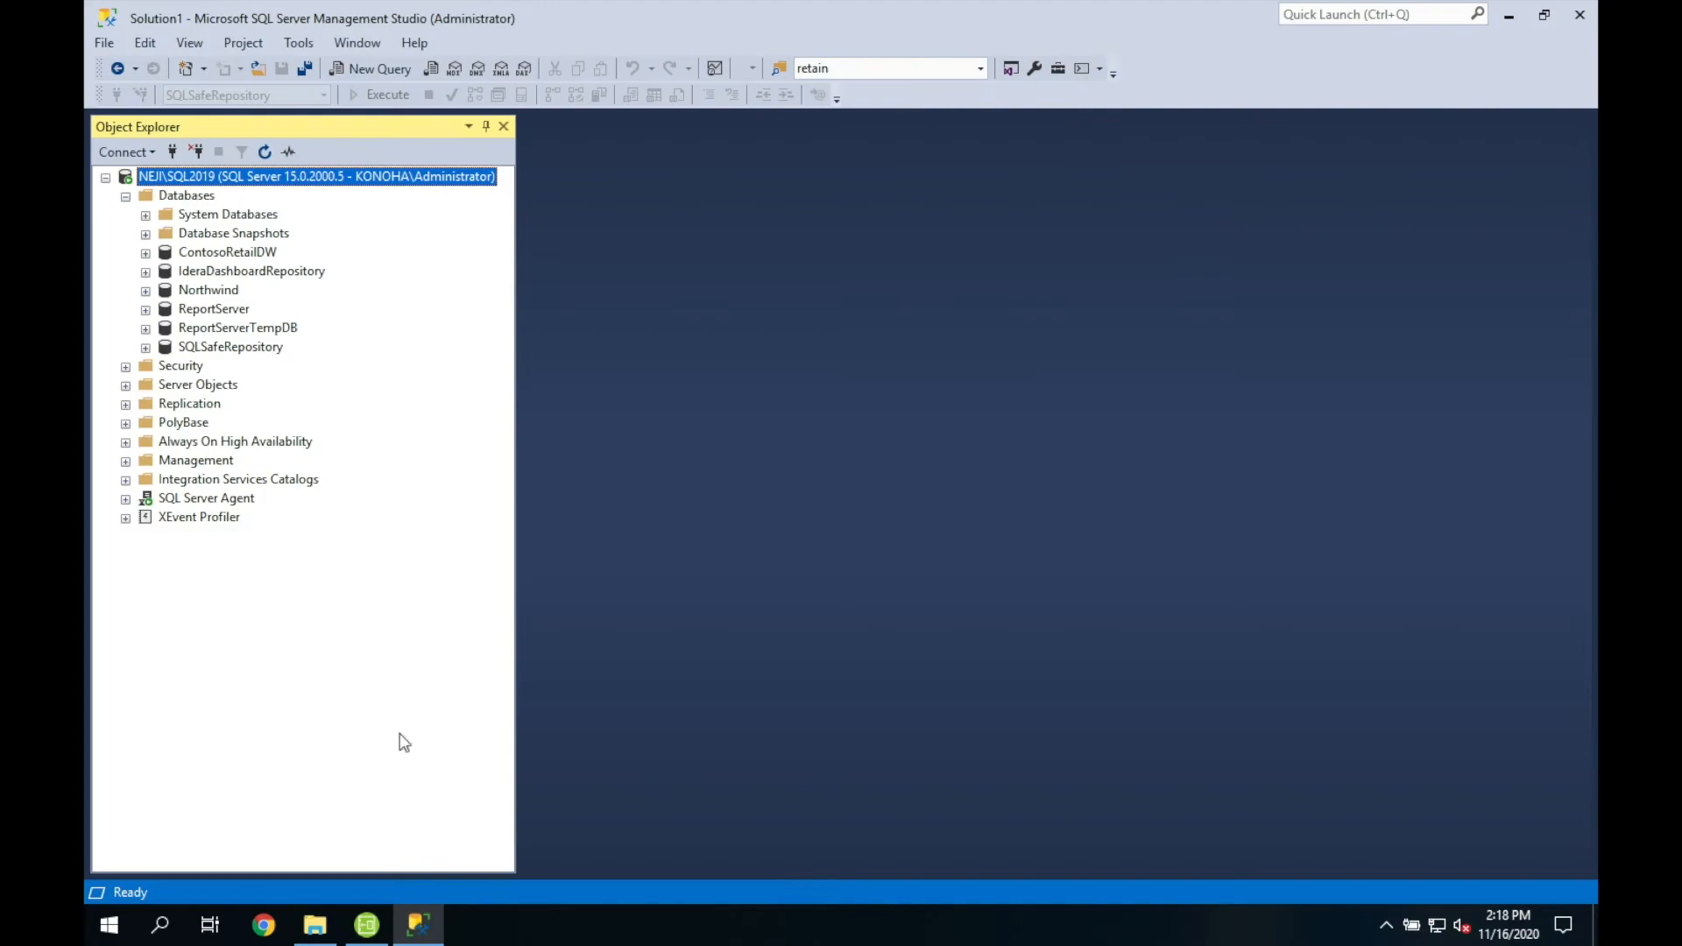
right_click(200, 202)
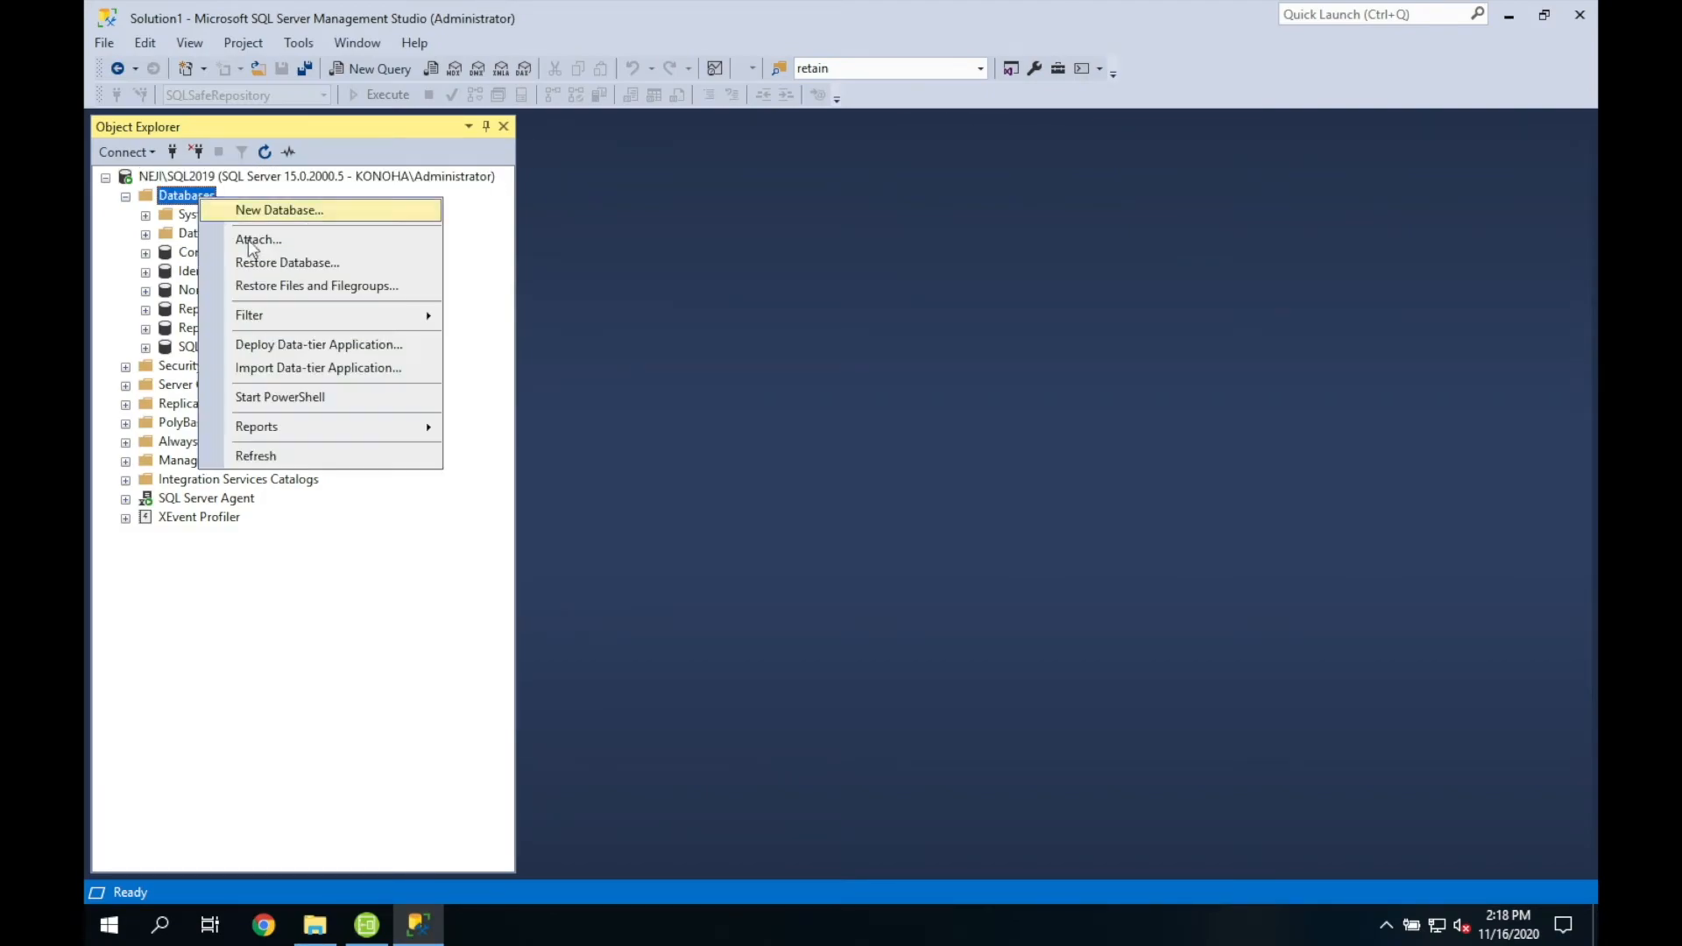
left_click(286, 455)
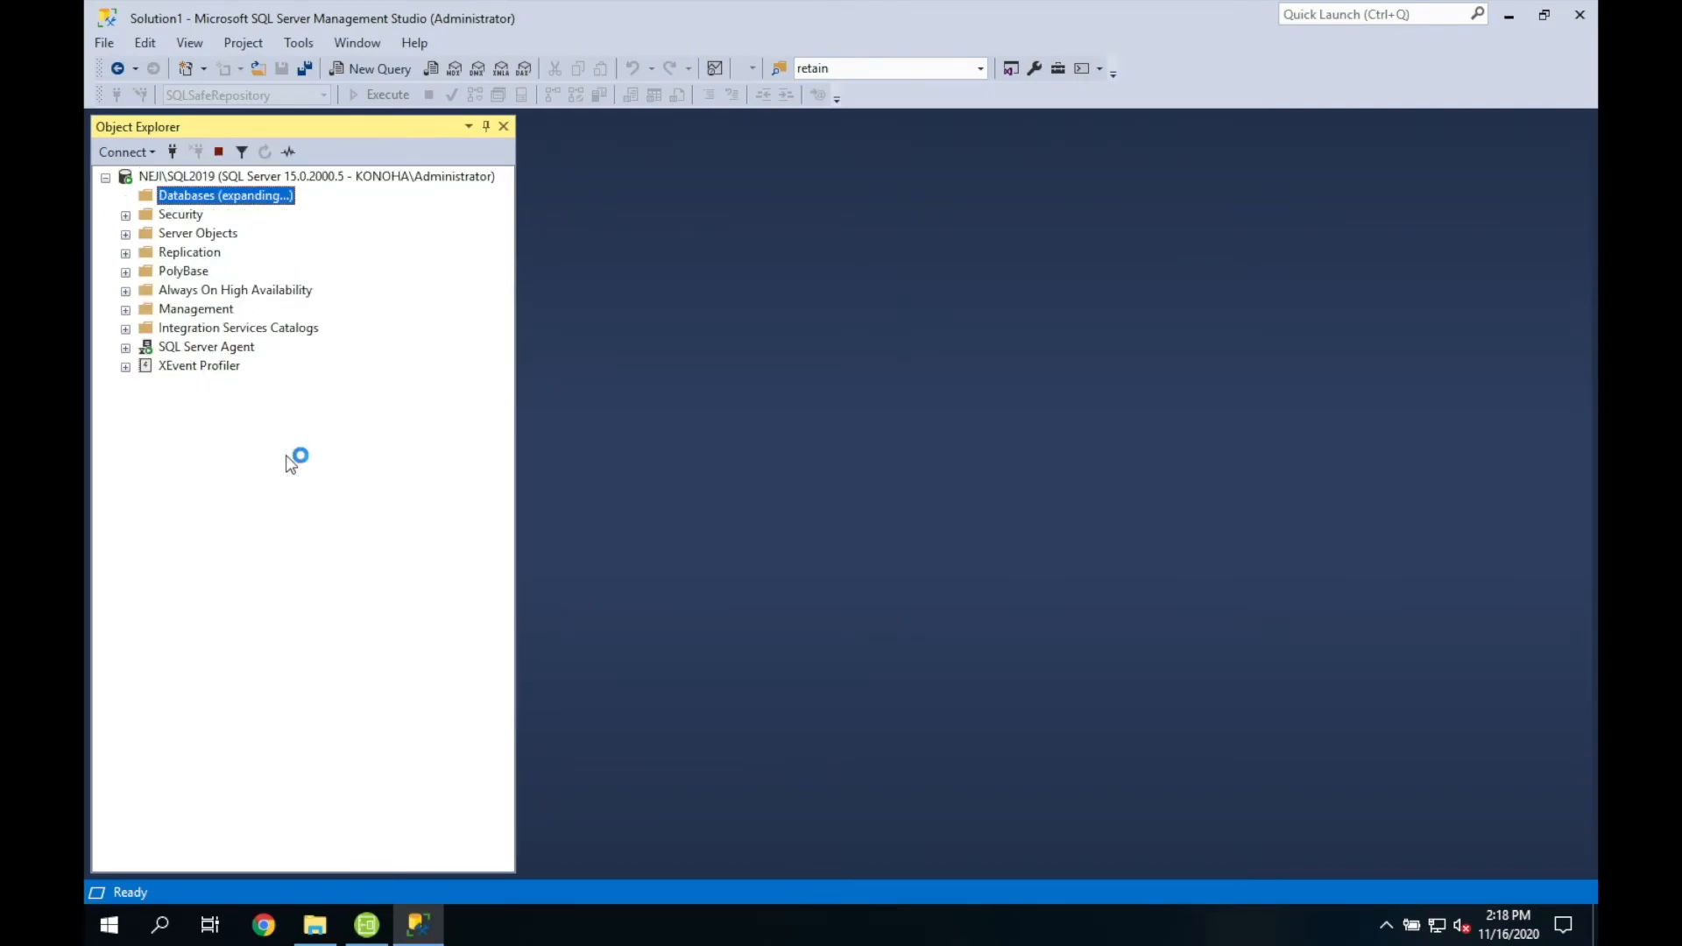
left_click(264, 295)
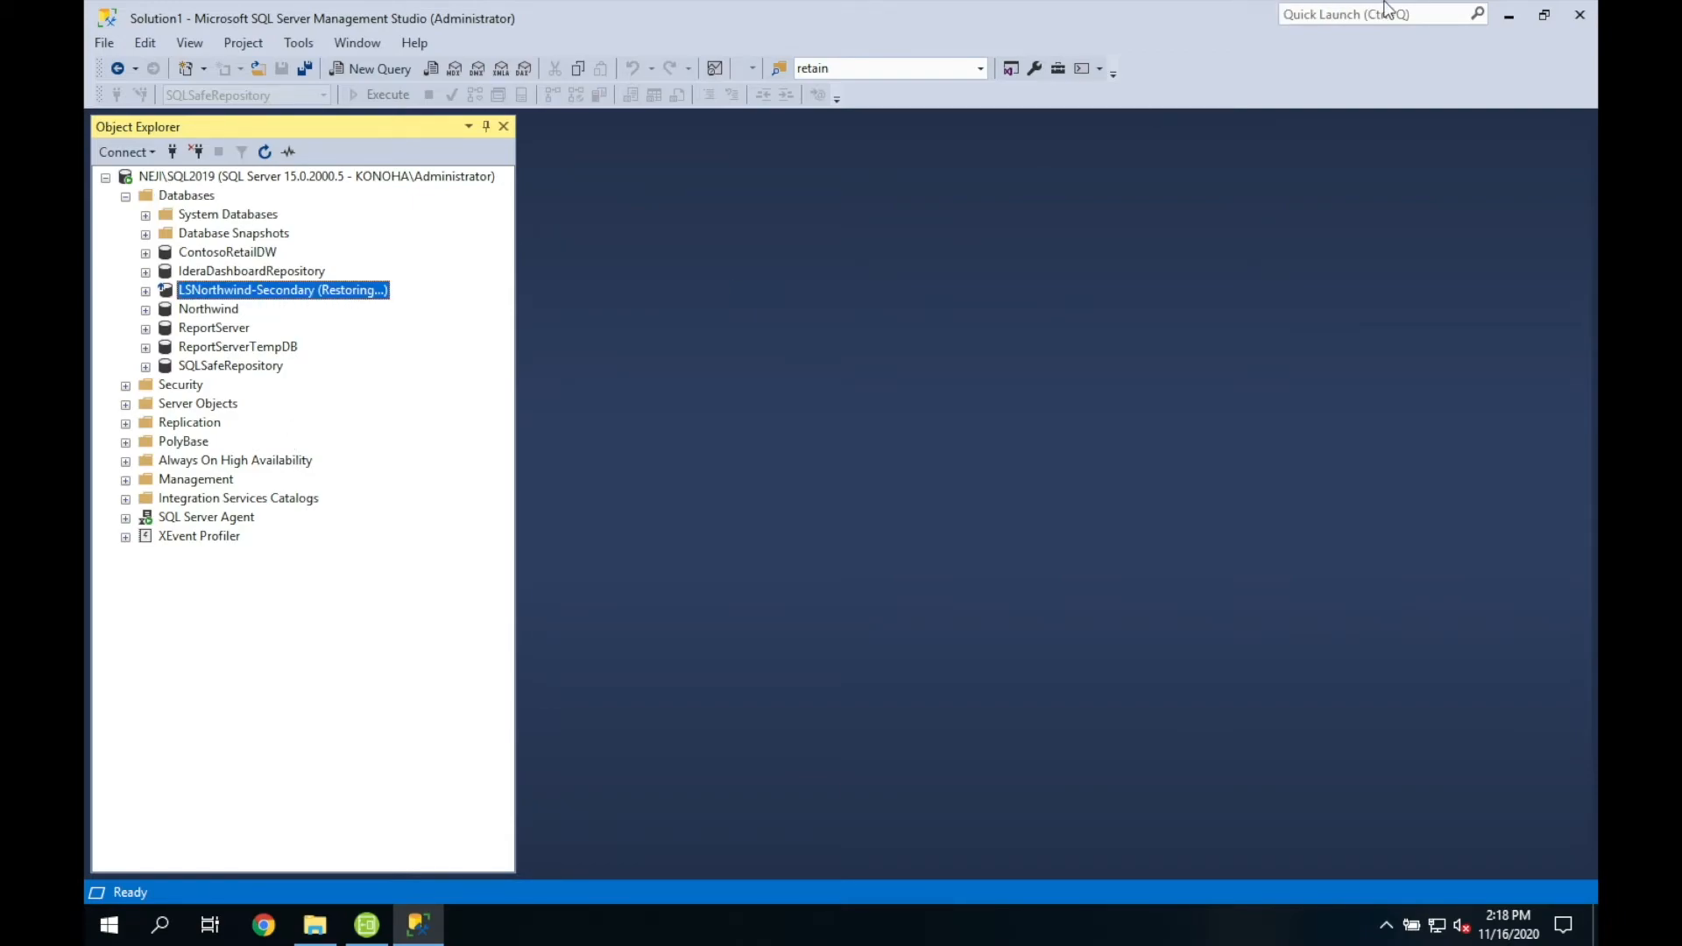
Step: Go back to the SQL Safe console and open the Create Policy dropdown
left_click(1508, 18)
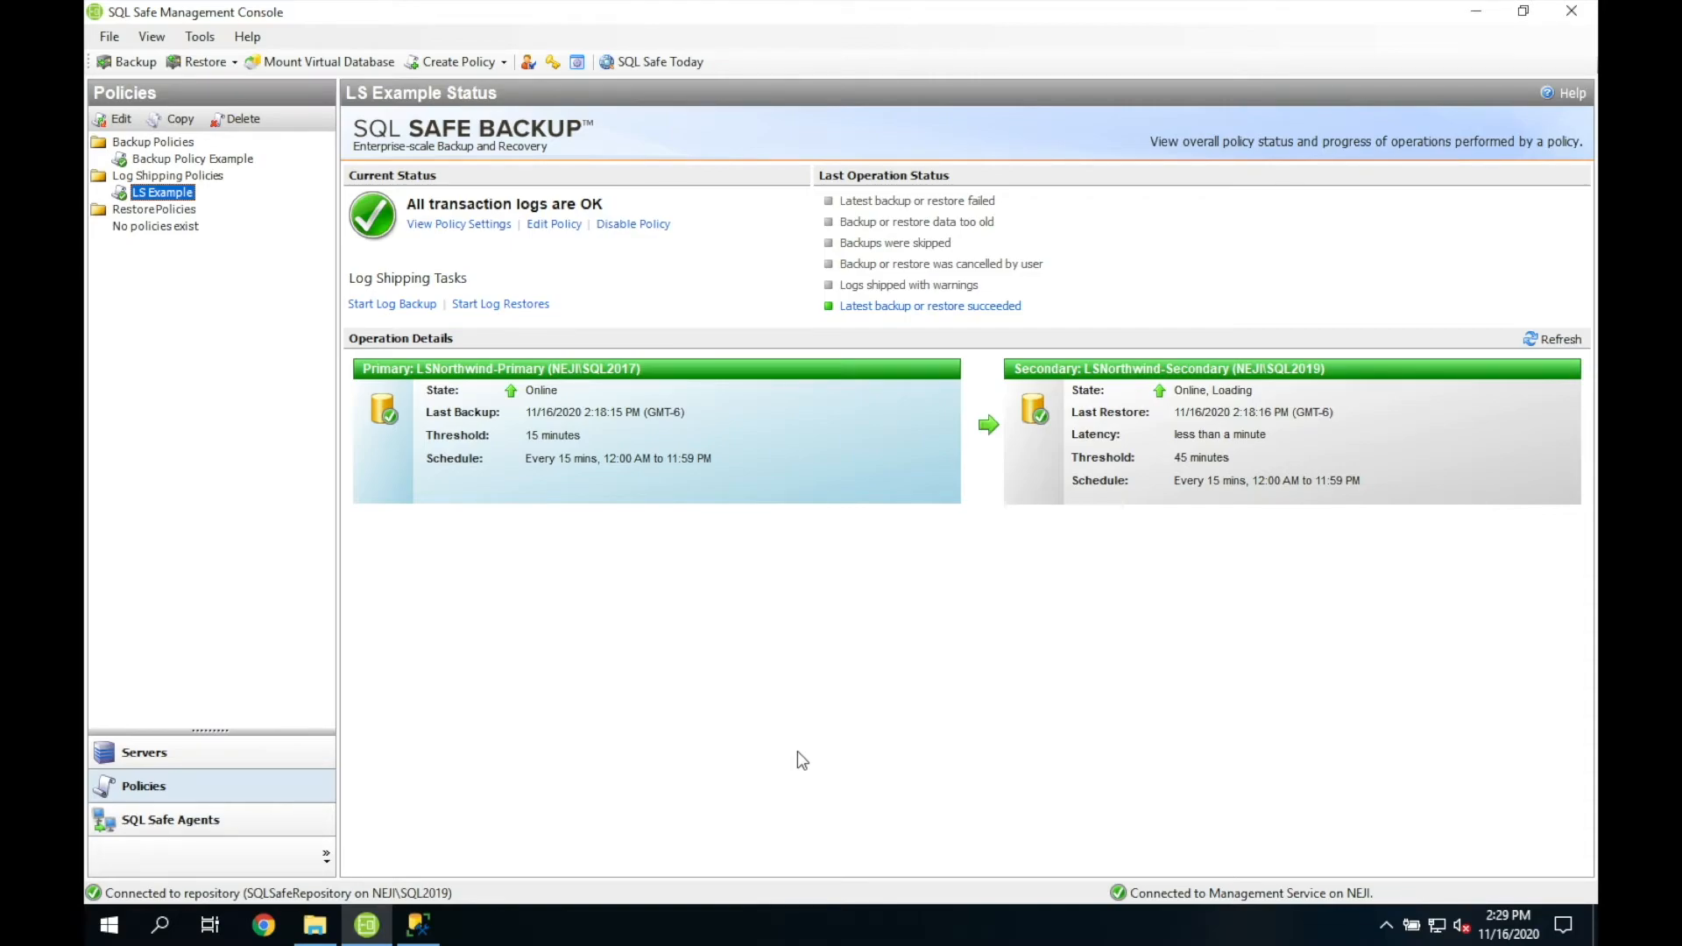
left_click(493, 69)
Step: Create a new restore policy named 'Restore Policy Example'
left_click(470, 133)
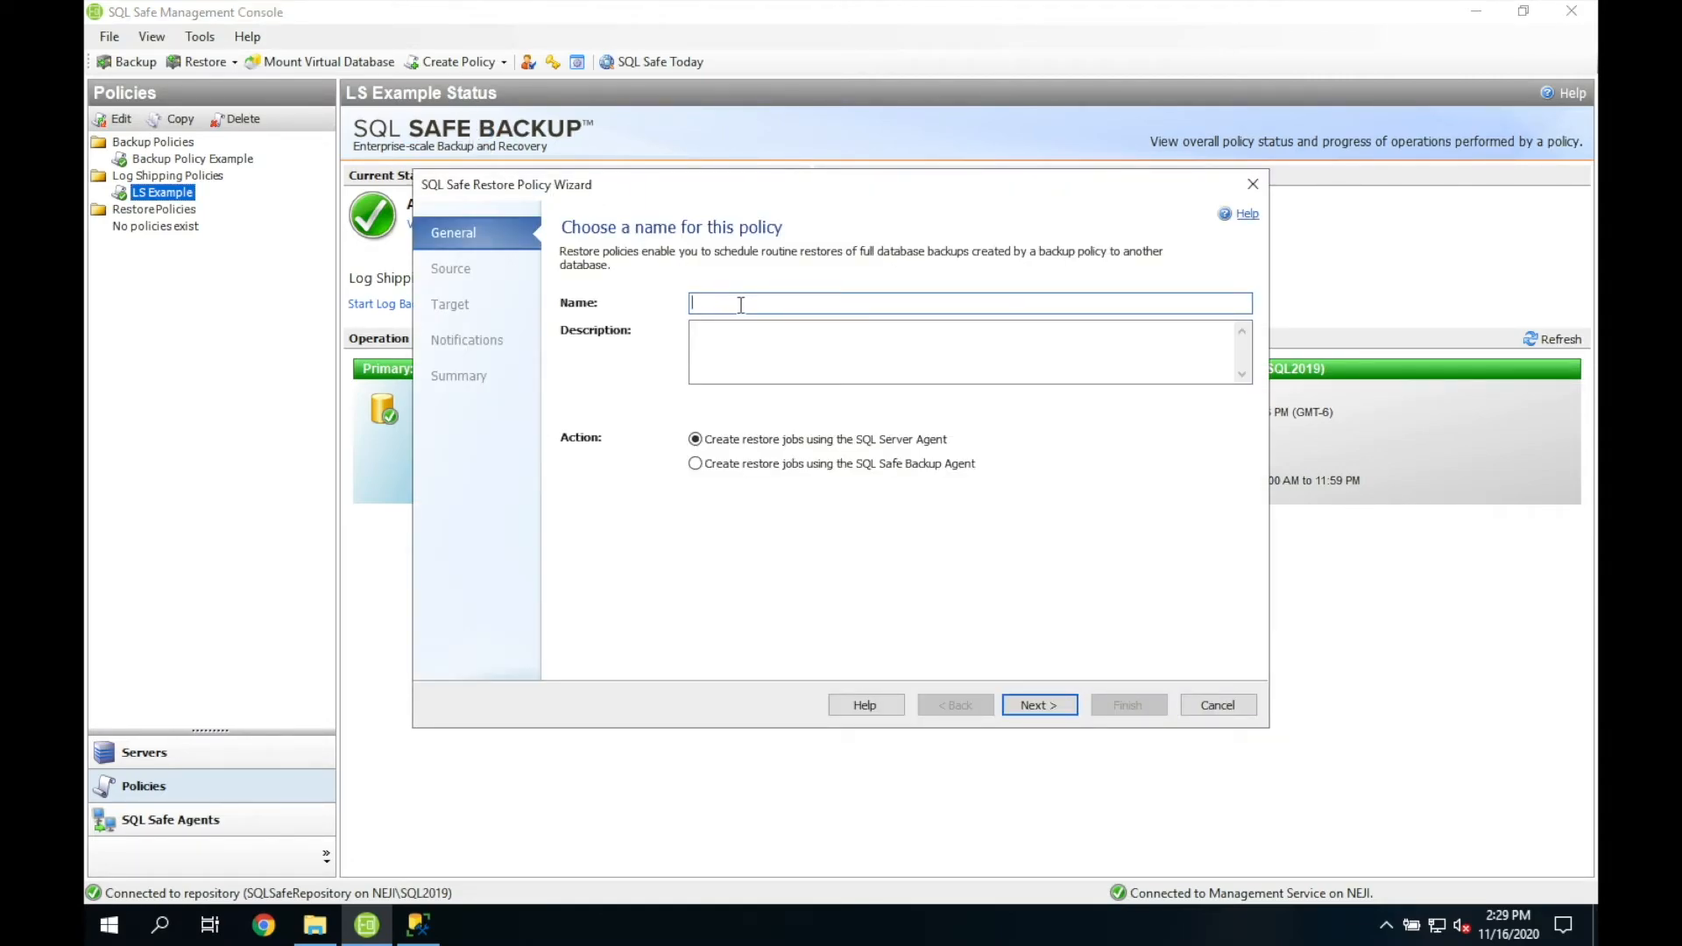
type("Restore")
key("BackSpace")
key("BackSpace")
key("BackSpace")
key("BackSpace")
type("tore Policy Example")
left_click(1039, 704)
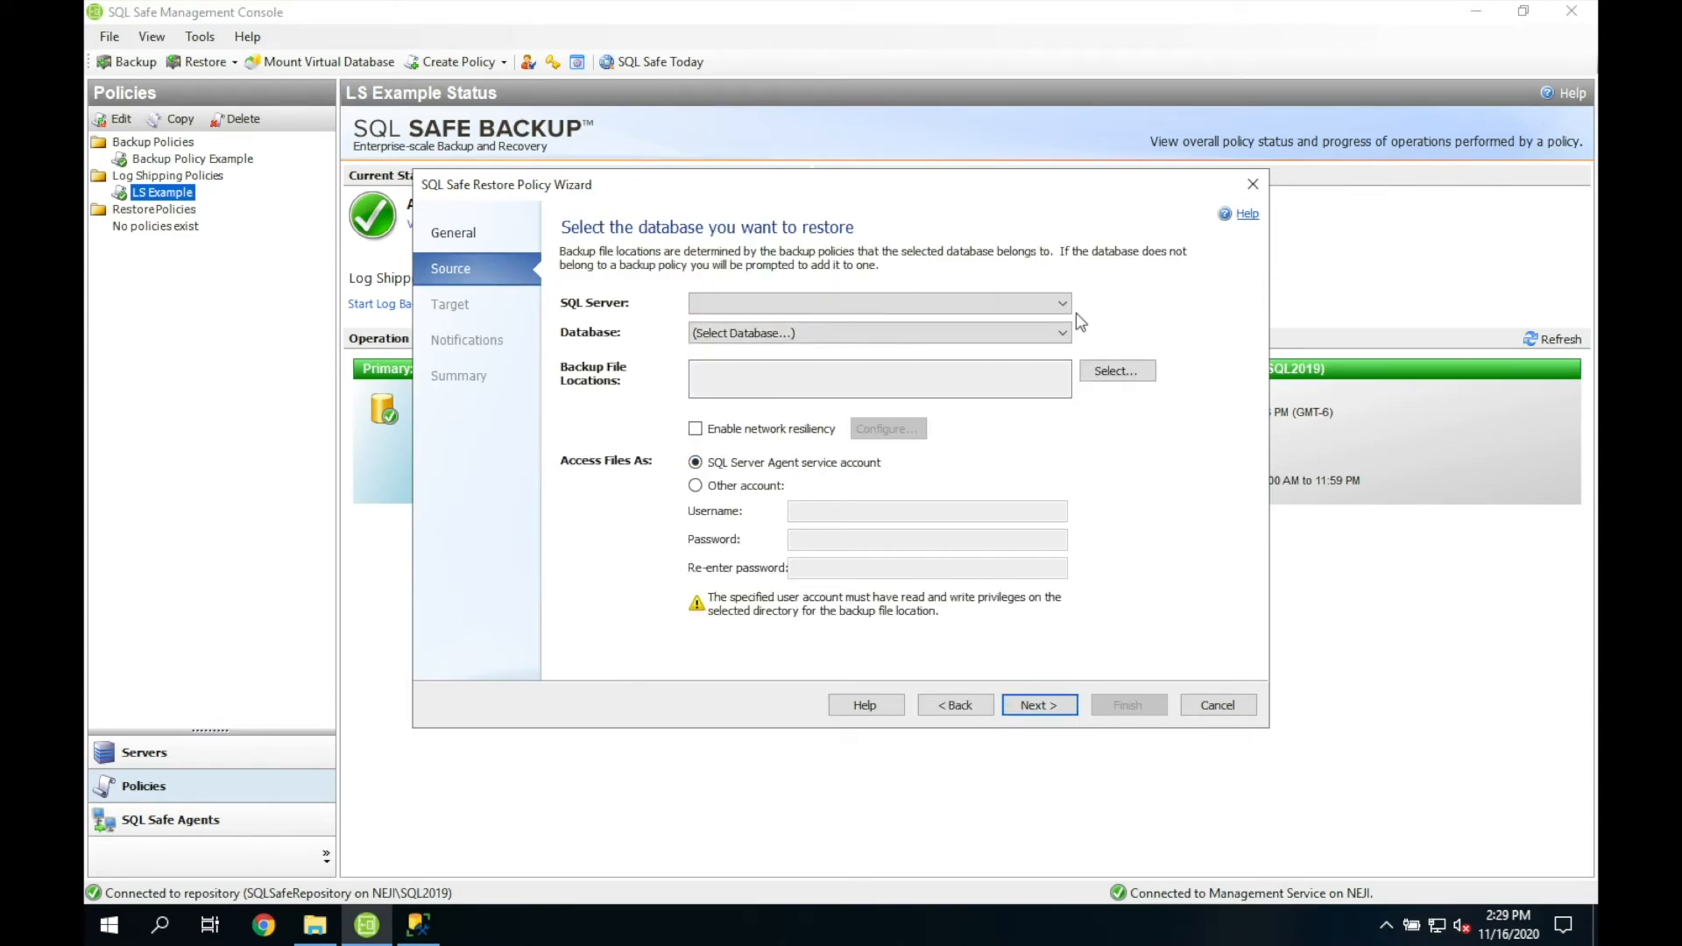
Step: Restore Northwind on NEJI\SQL2019 from the Backup Policy Example backup location
left_click(1062, 303)
left_click(1023, 340)
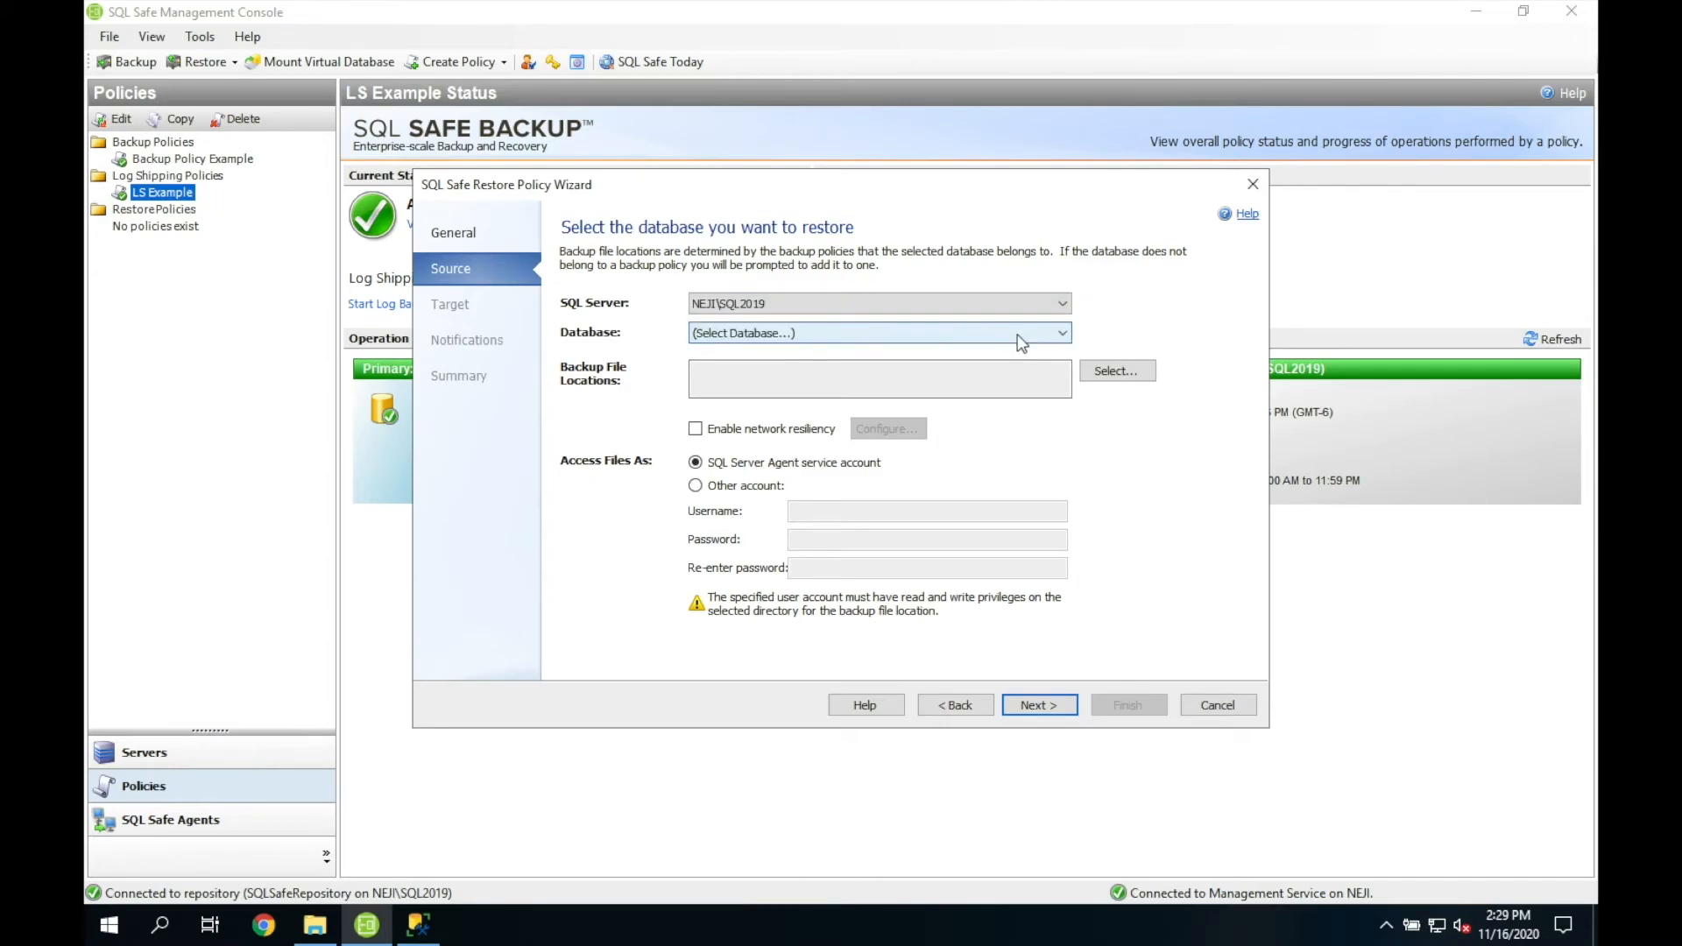
left_click(1049, 333)
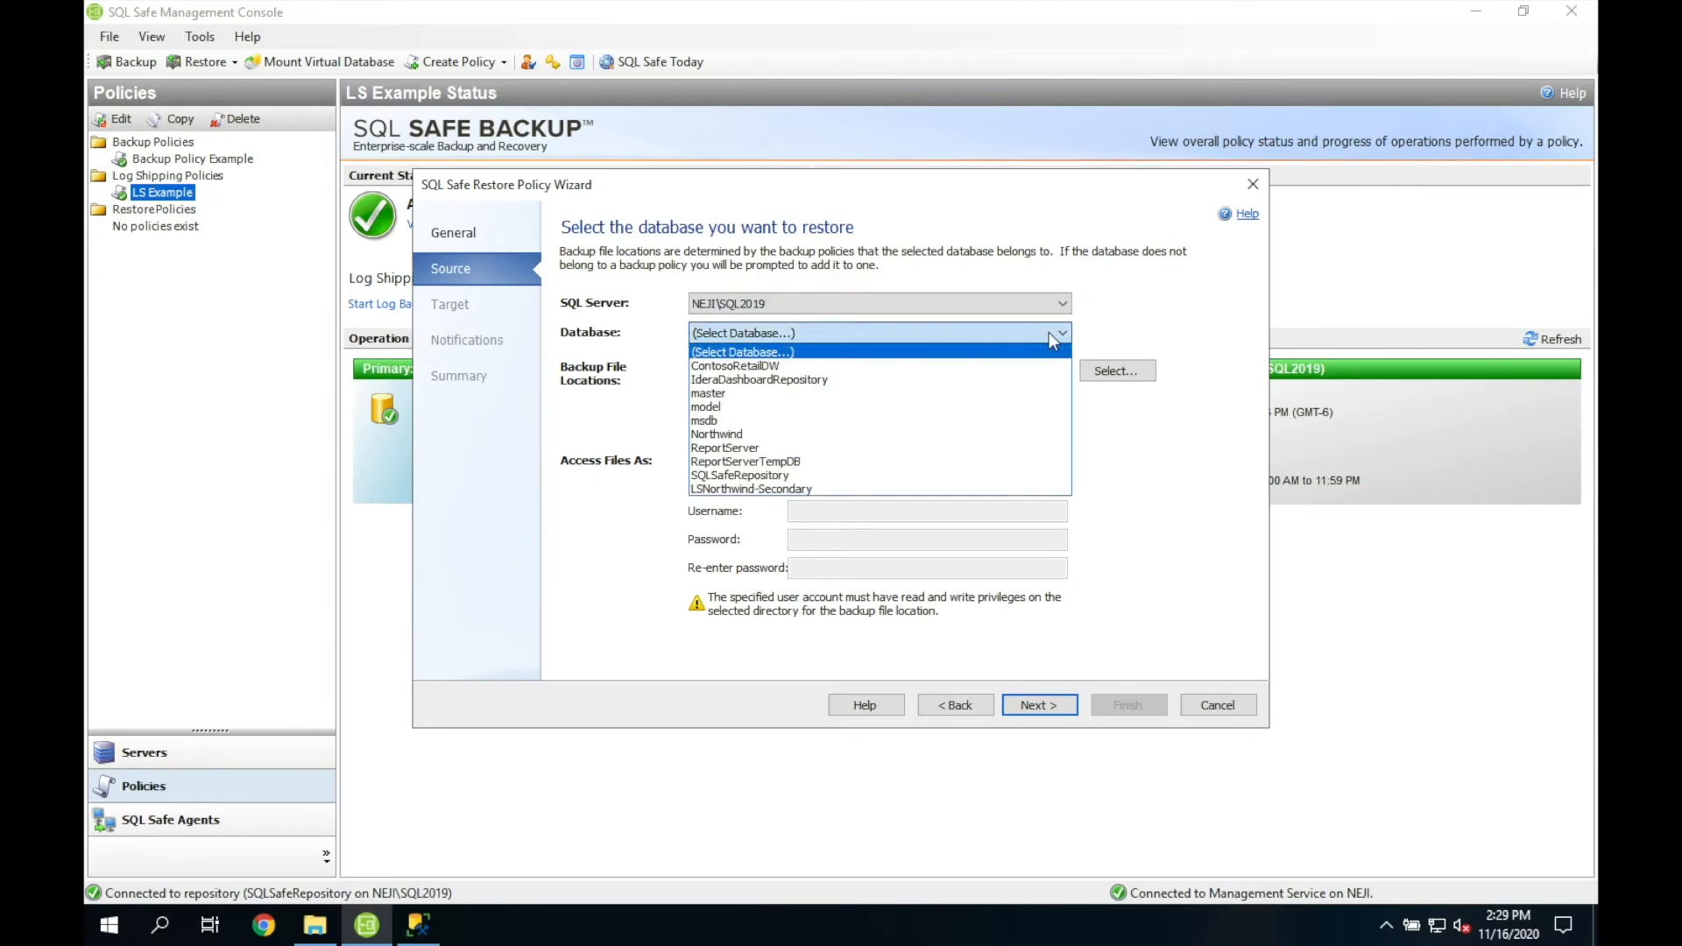
left_click(936, 435)
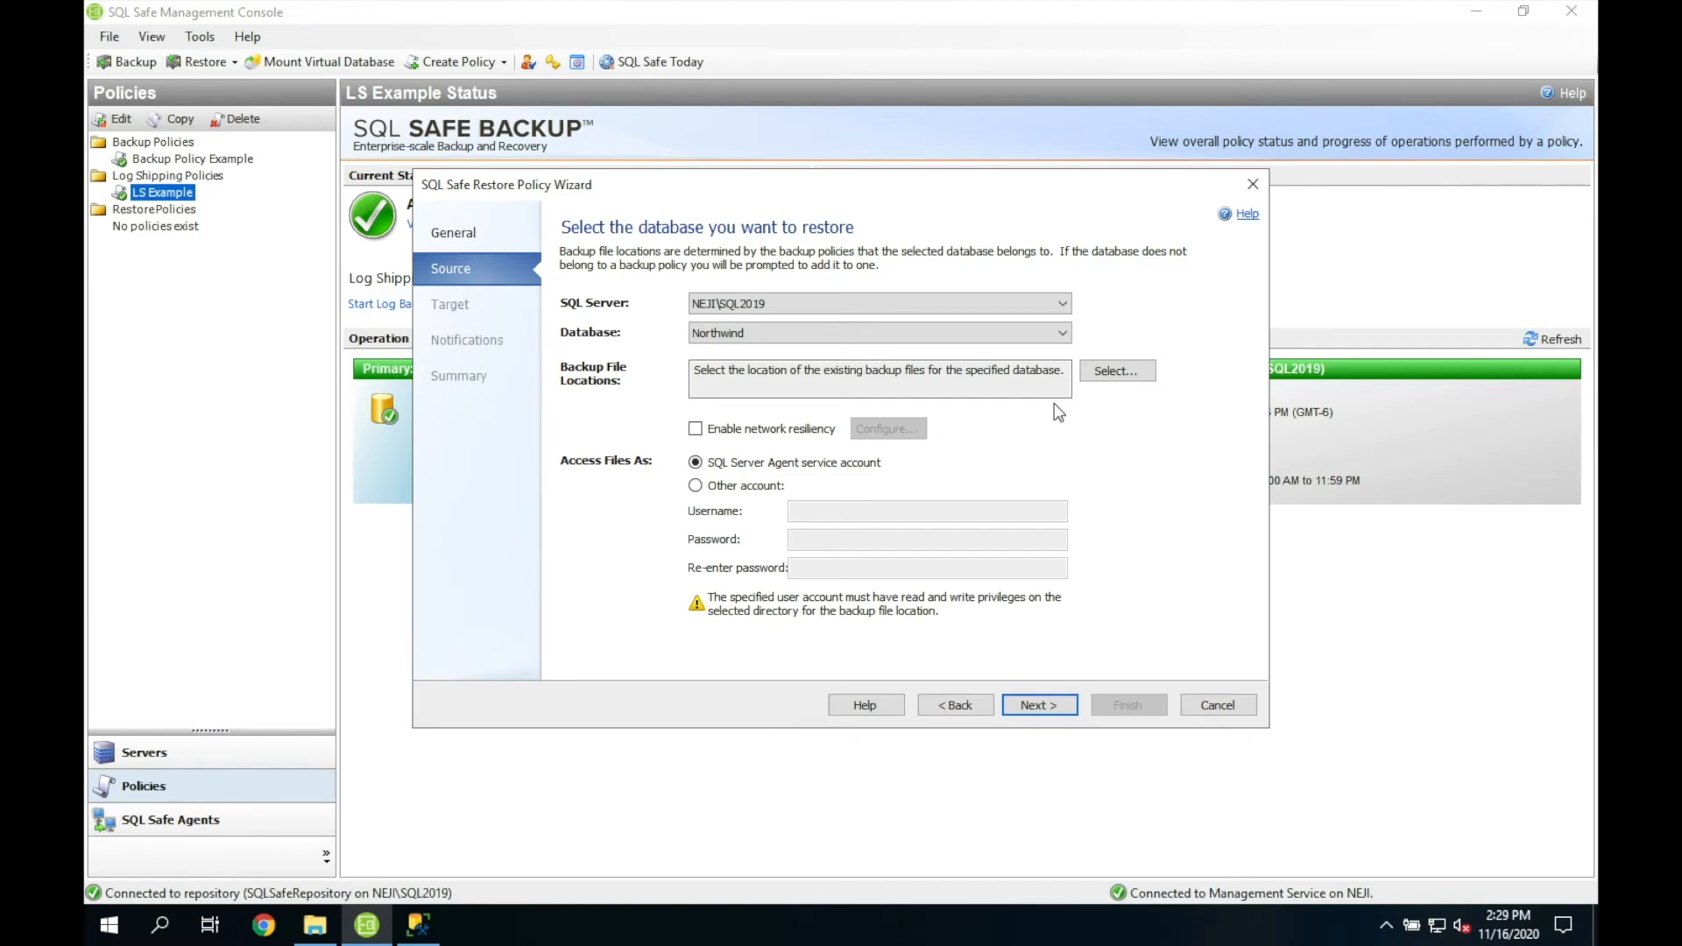
left_click(1131, 371)
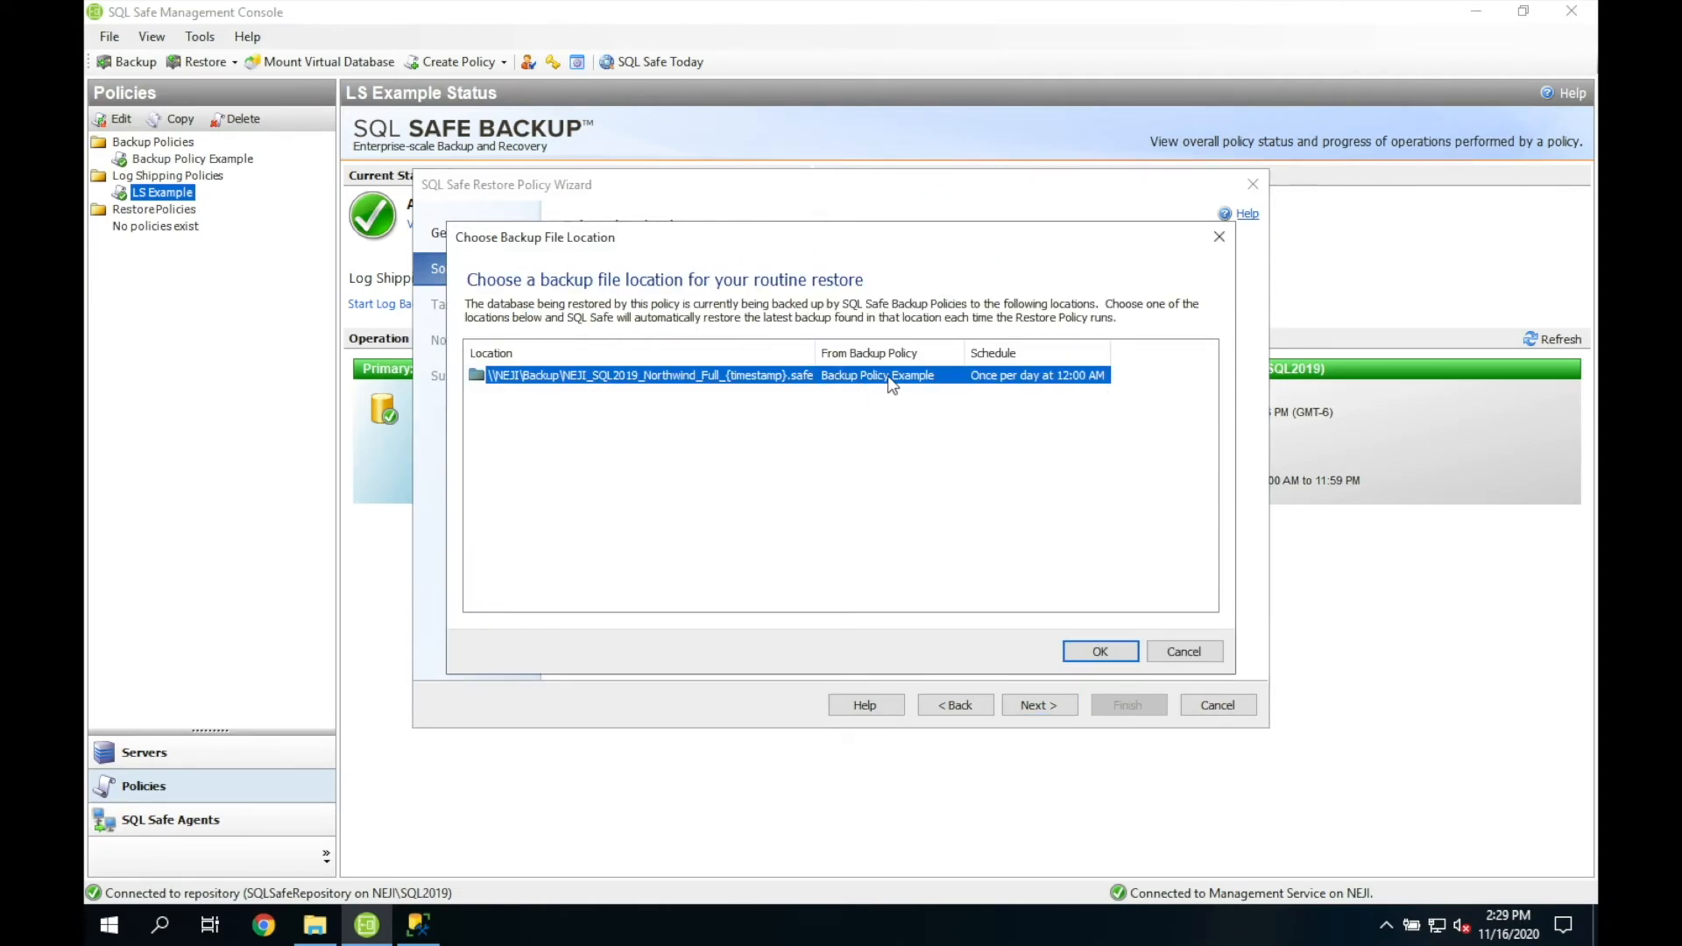
double_click(890, 382)
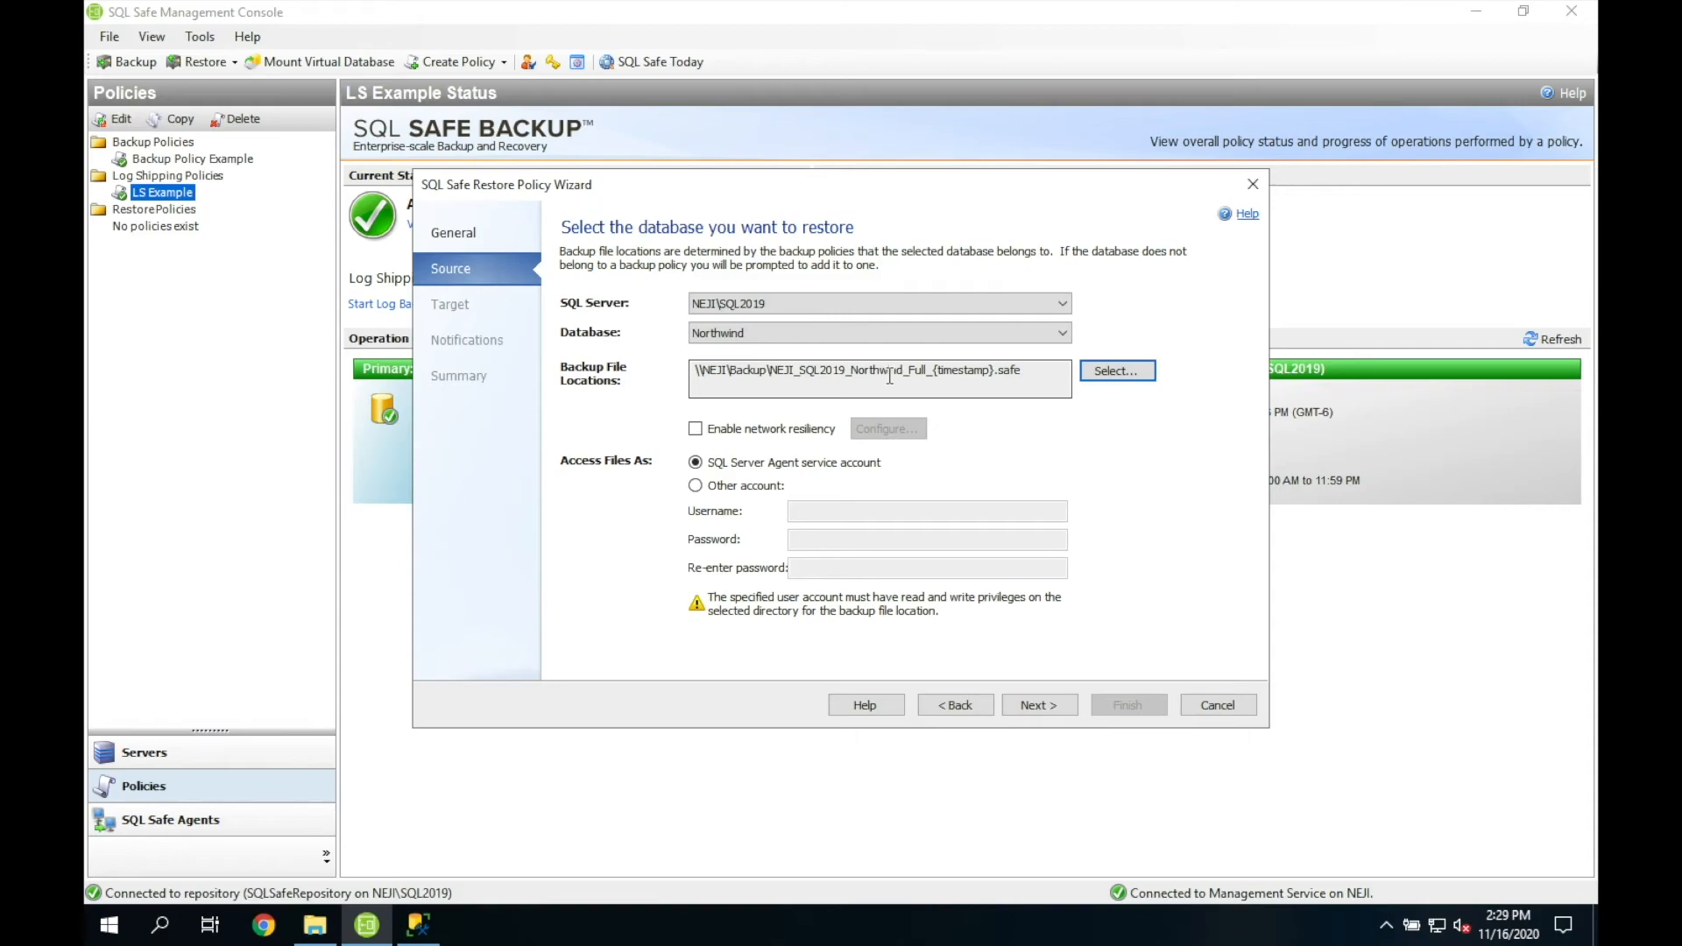
Step: Enable network resiliency and access backup files with another account's username and password
left_click(794, 432)
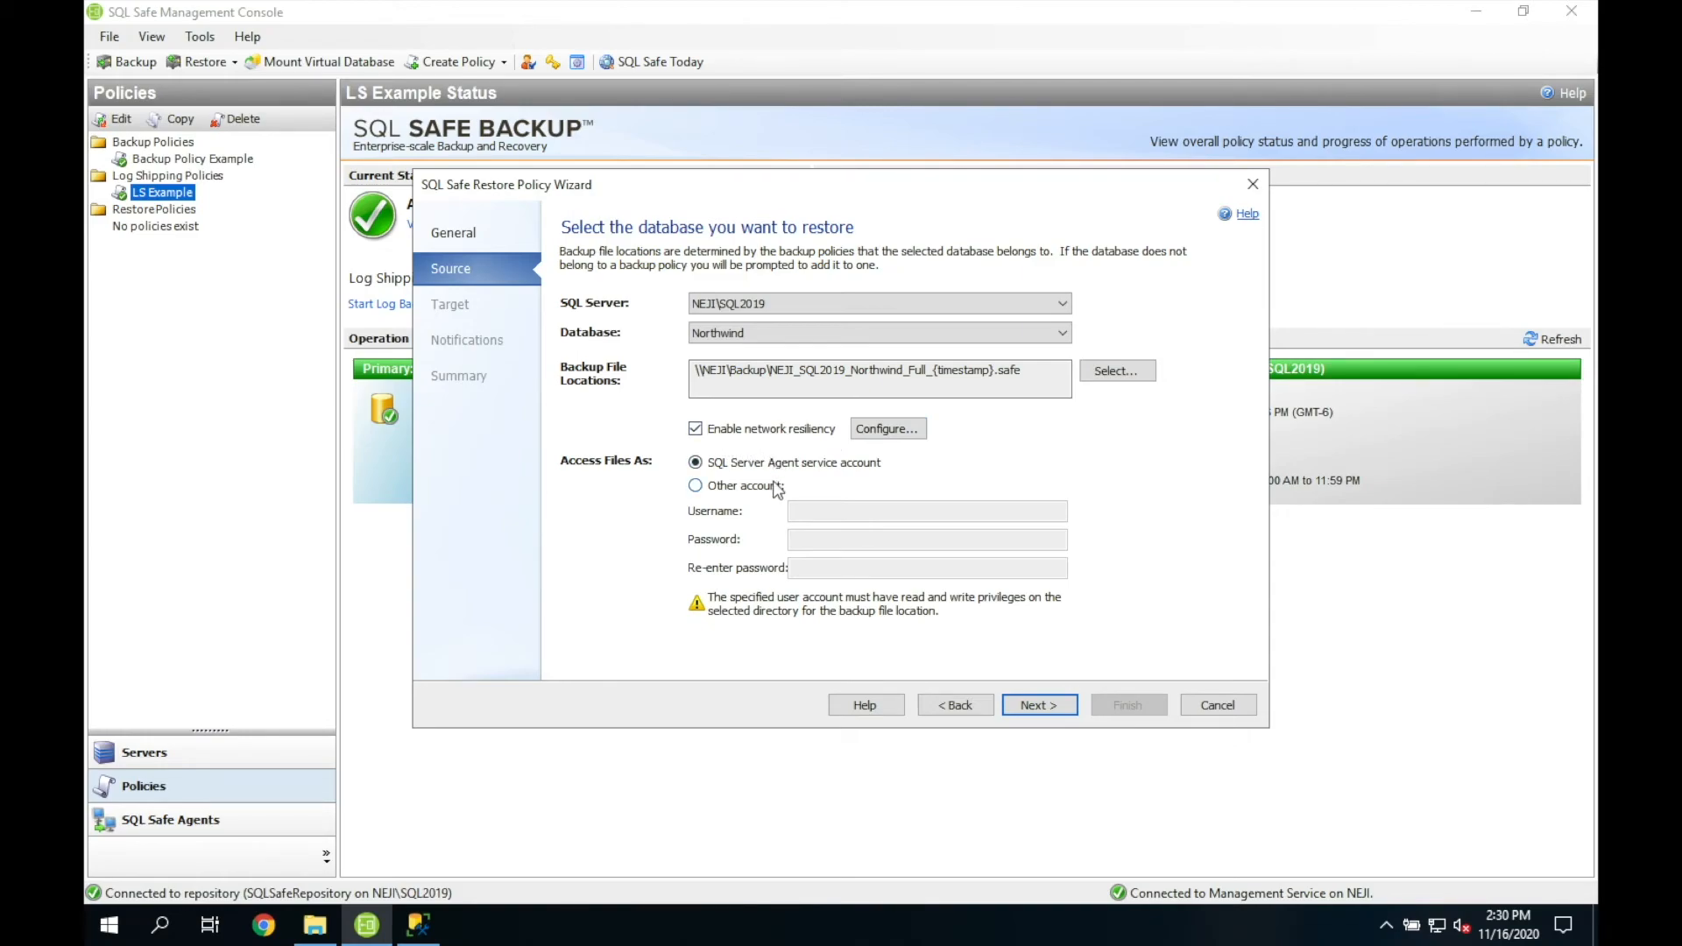
left_click(699, 485)
left_click(848, 510)
type("K")
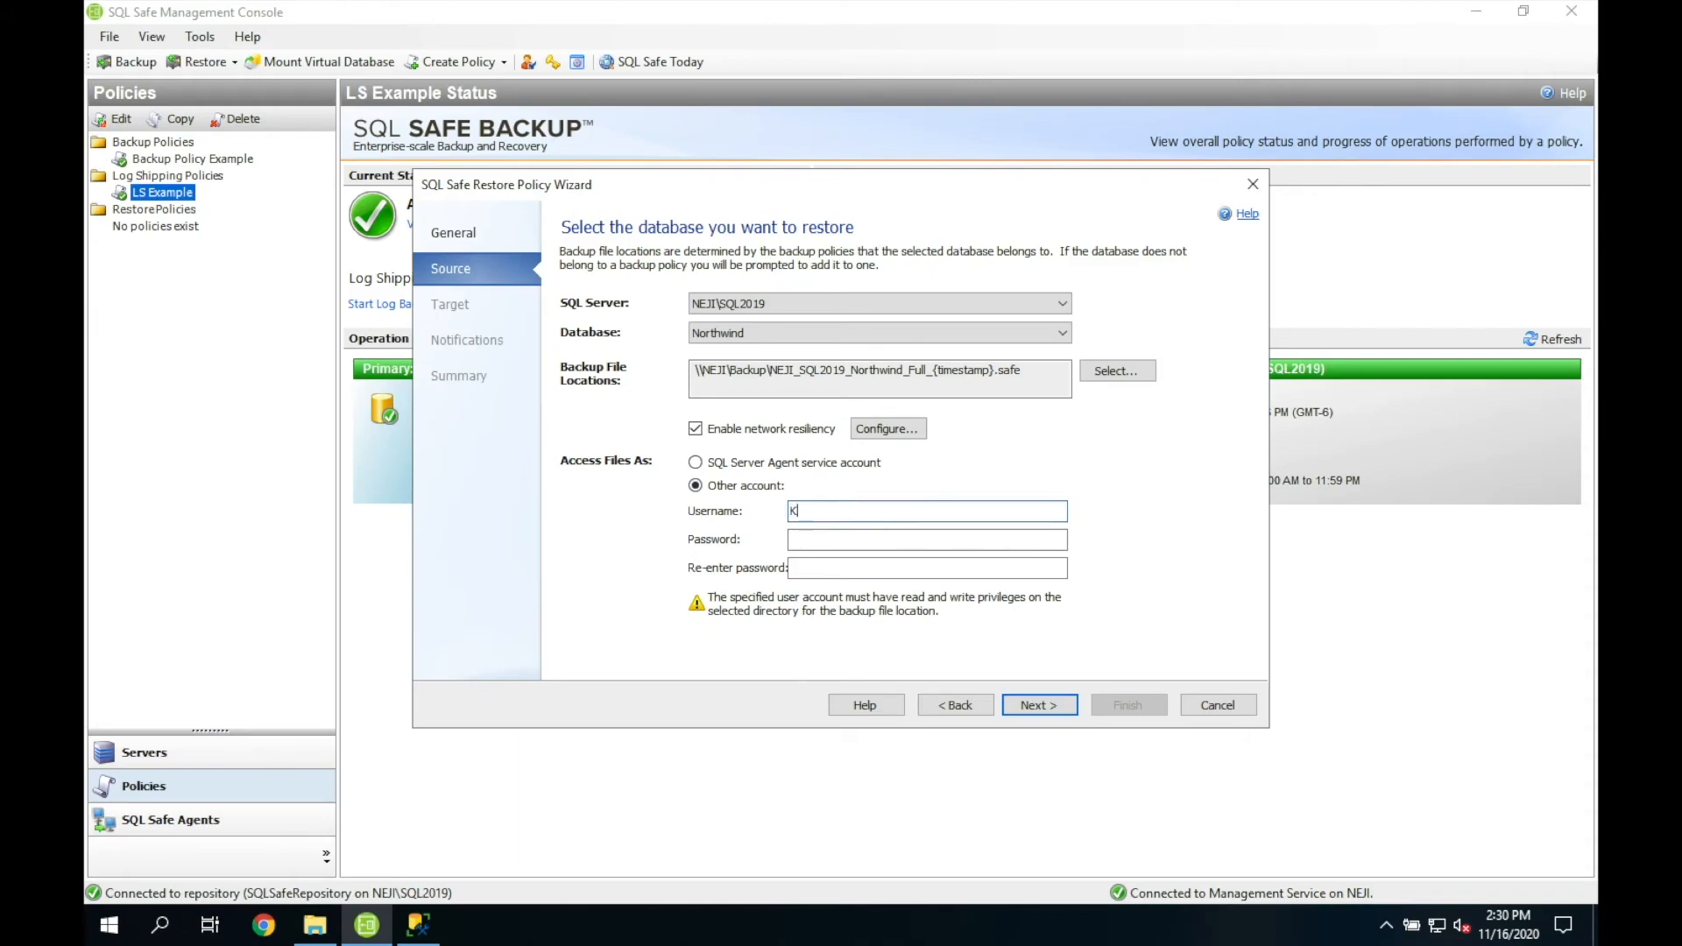
type("ONOHA\\idera_svc")
key("Tab")
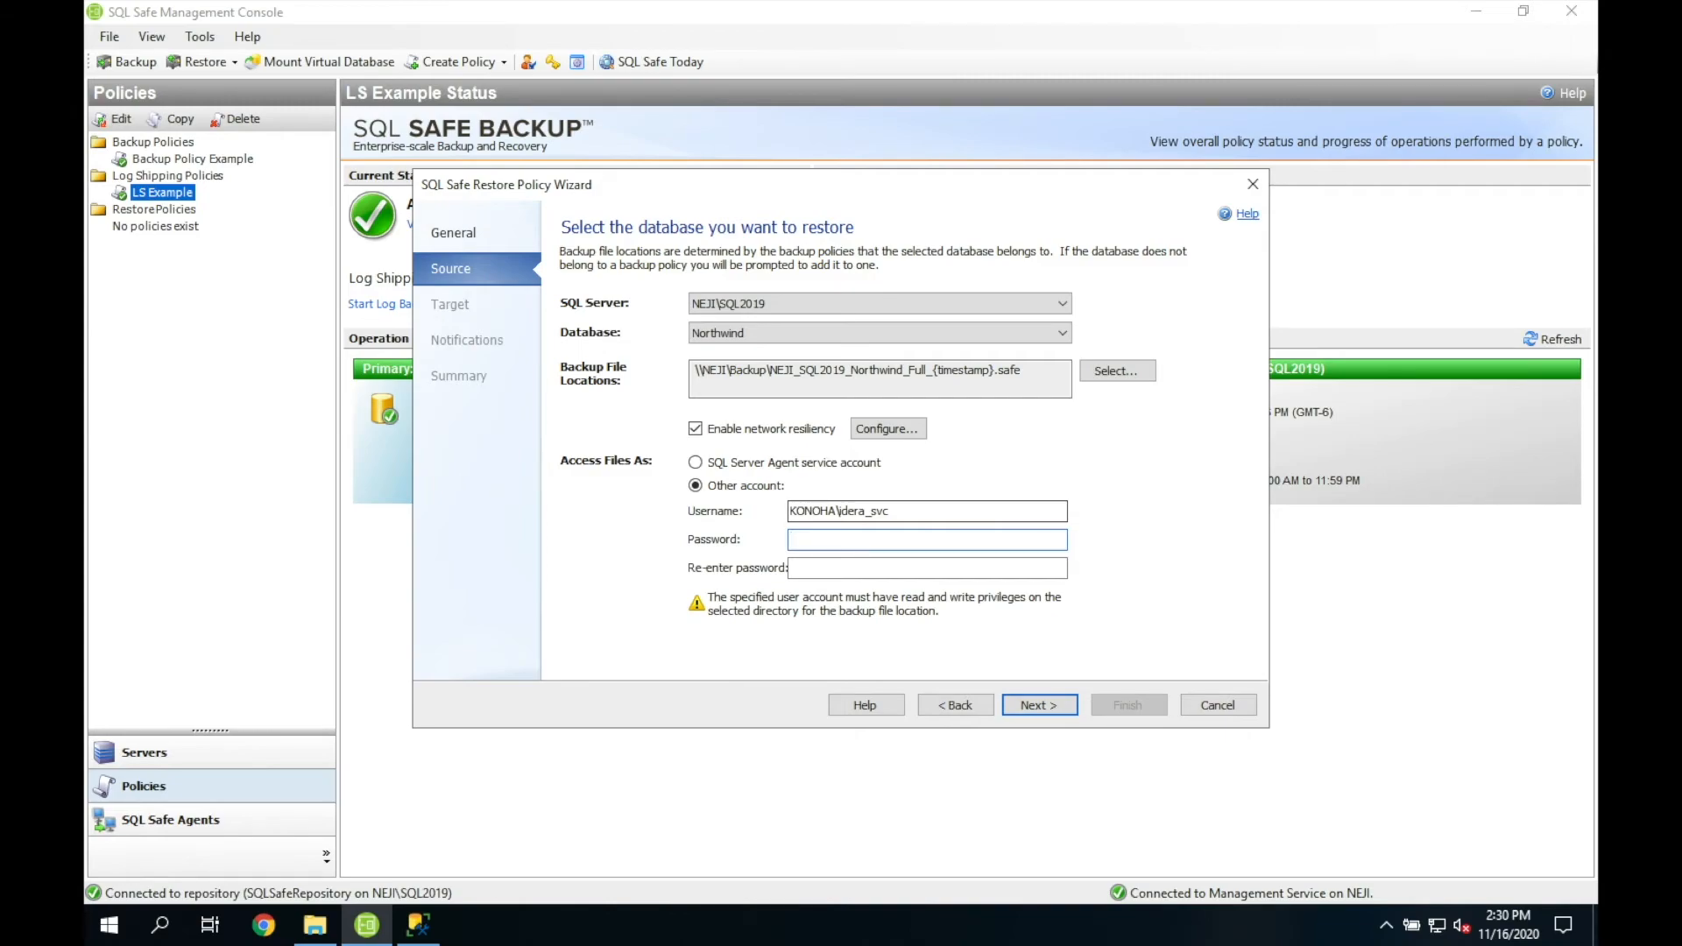
type("***********")
key("Tab")
type("**********")
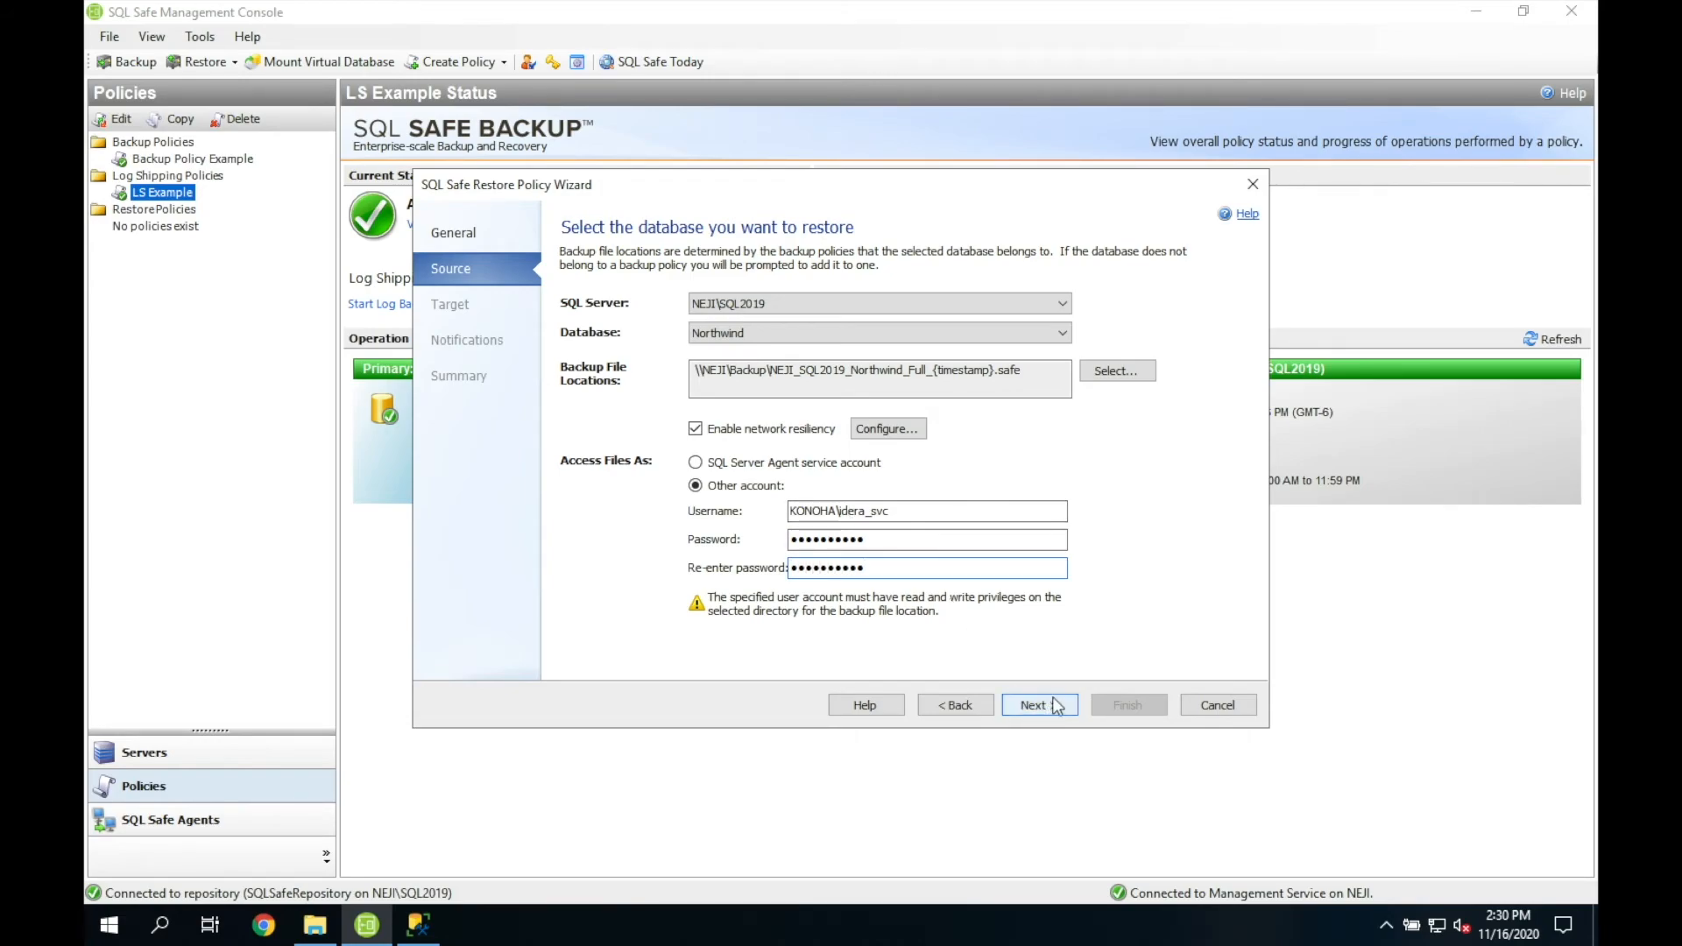
left_click(1056, 707)
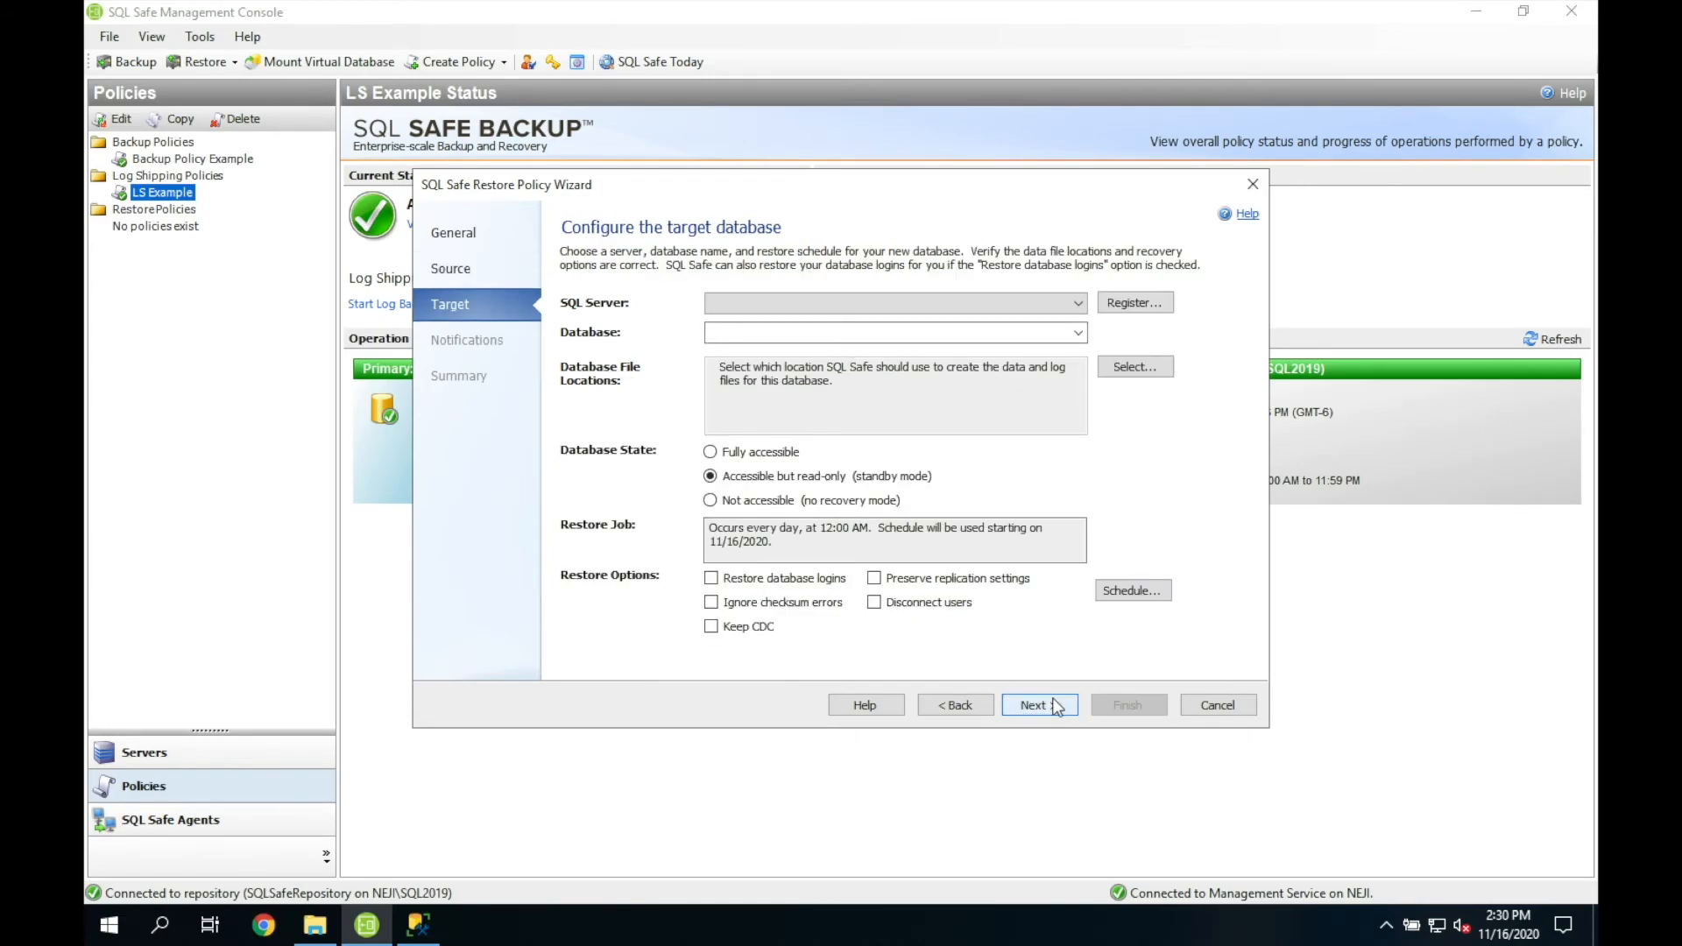
Step: Target a new NorthwindRP database on NEJI\SQL2019 with default data and log file locations
left_click(1079, 303)
left_click(1043, 331)
left_click(1041, 335)
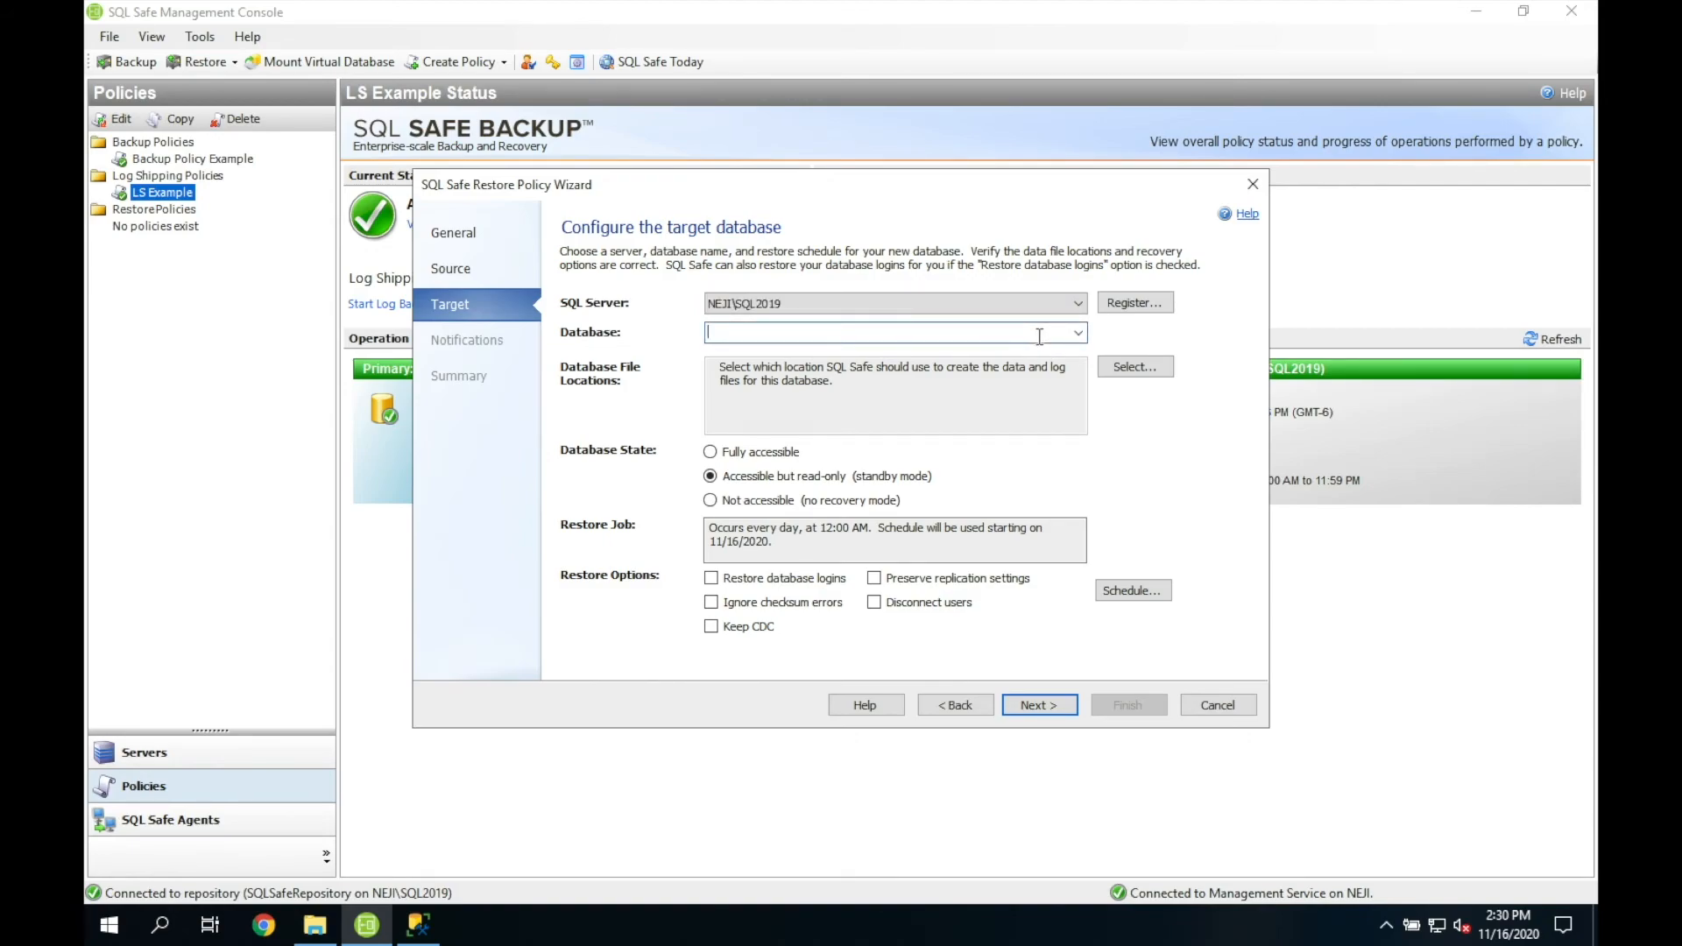
type("NorthwindRP")
left_click(1125, 372)
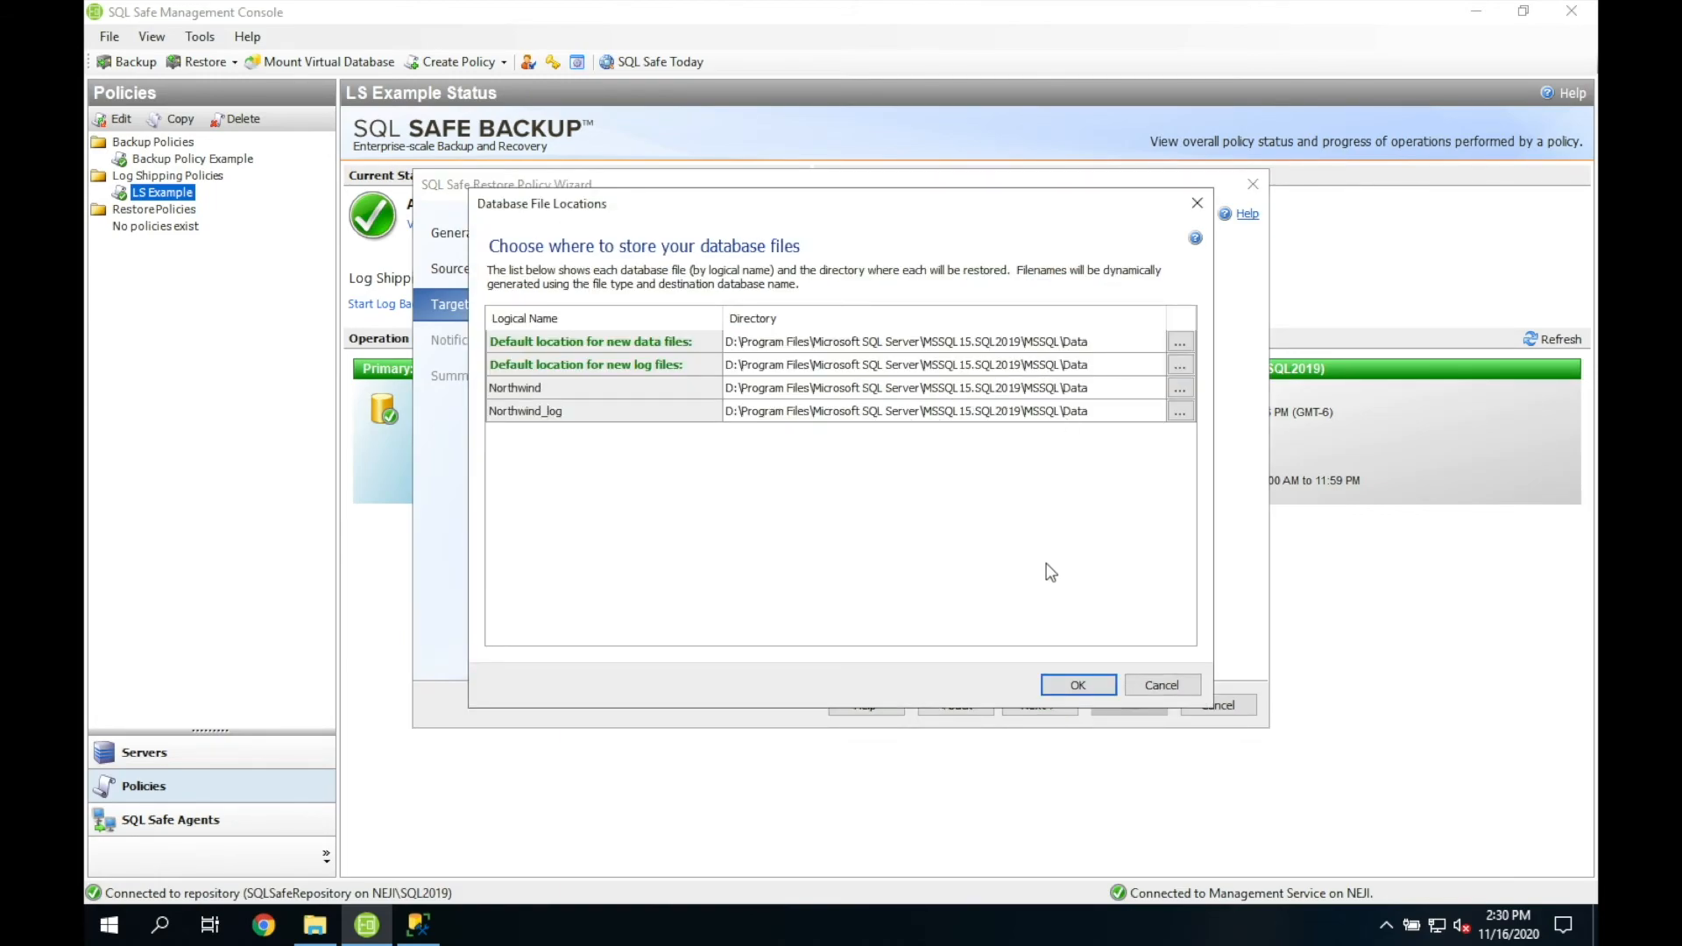
left_click(1070, 692)
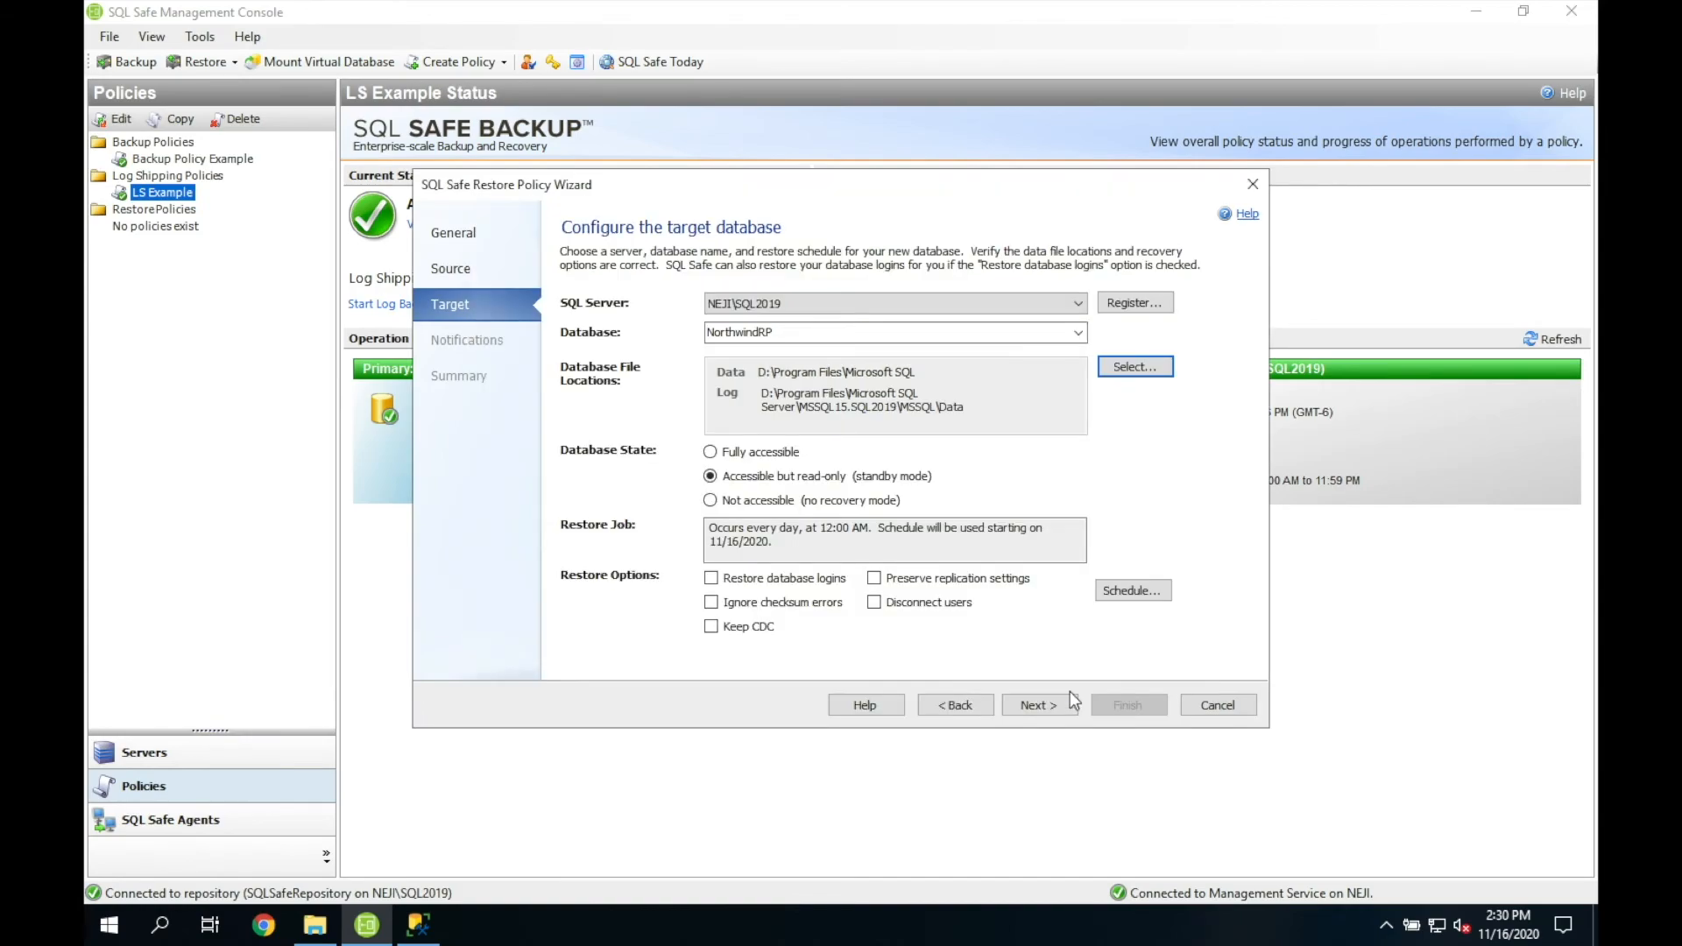
Step: Make NorthwindRP fully accessible and keep the daily 12:00 AM restore schedule
left_click(770, 459)
left_click(1129, 591)
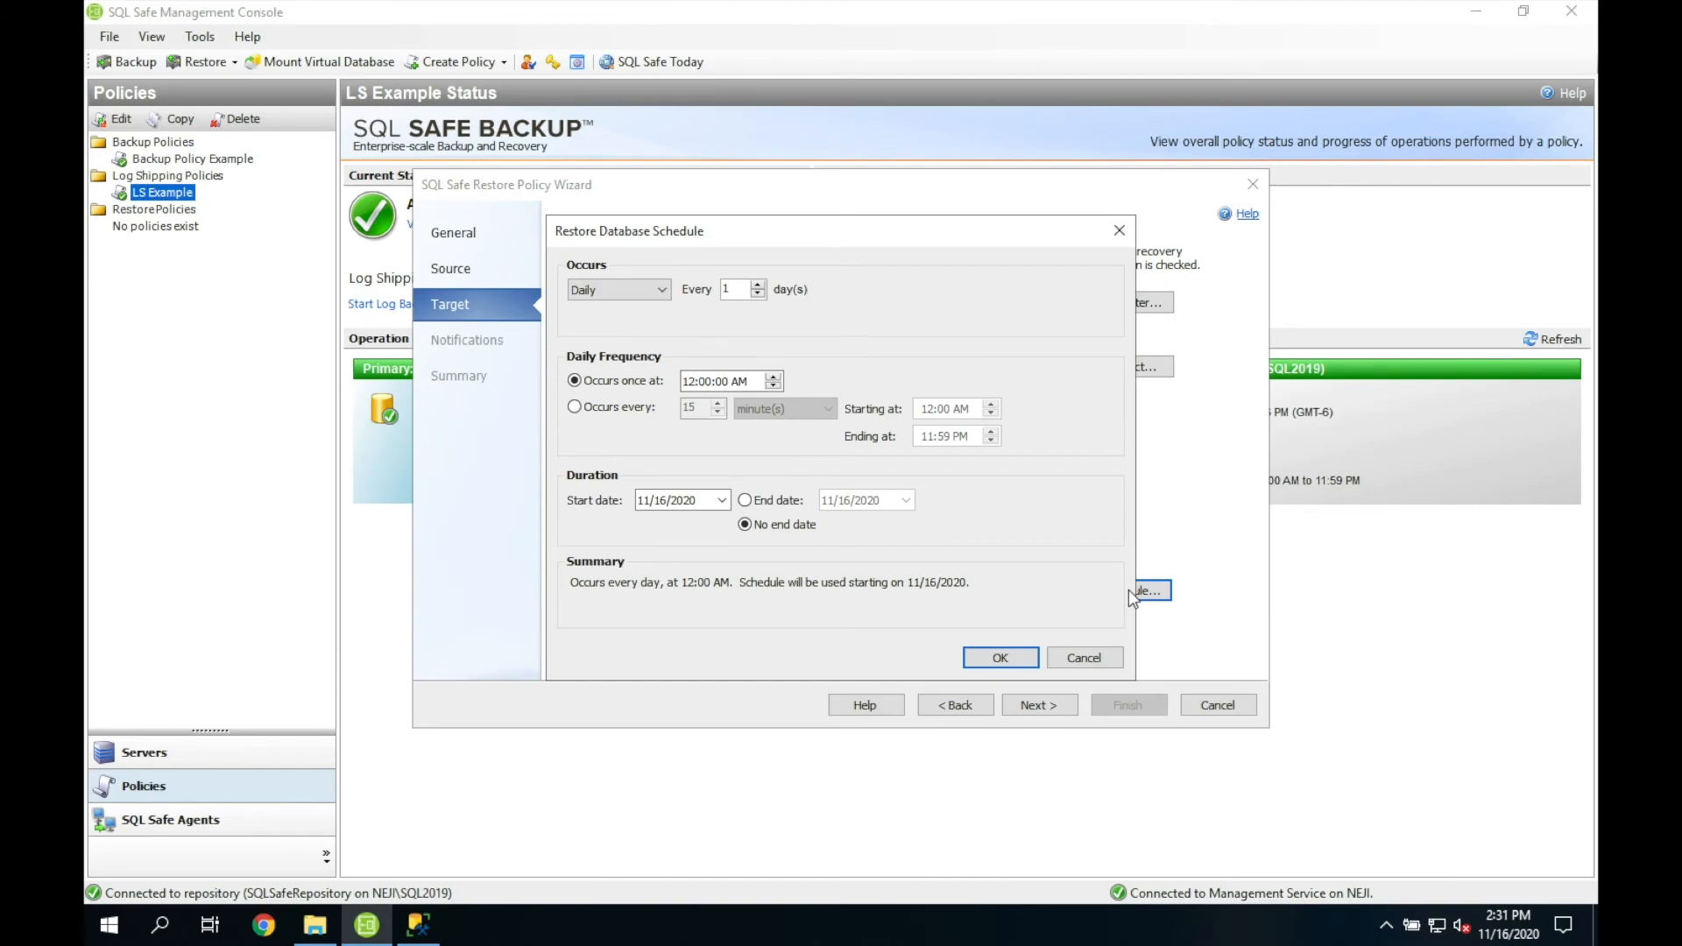
left_click(1013, 655)
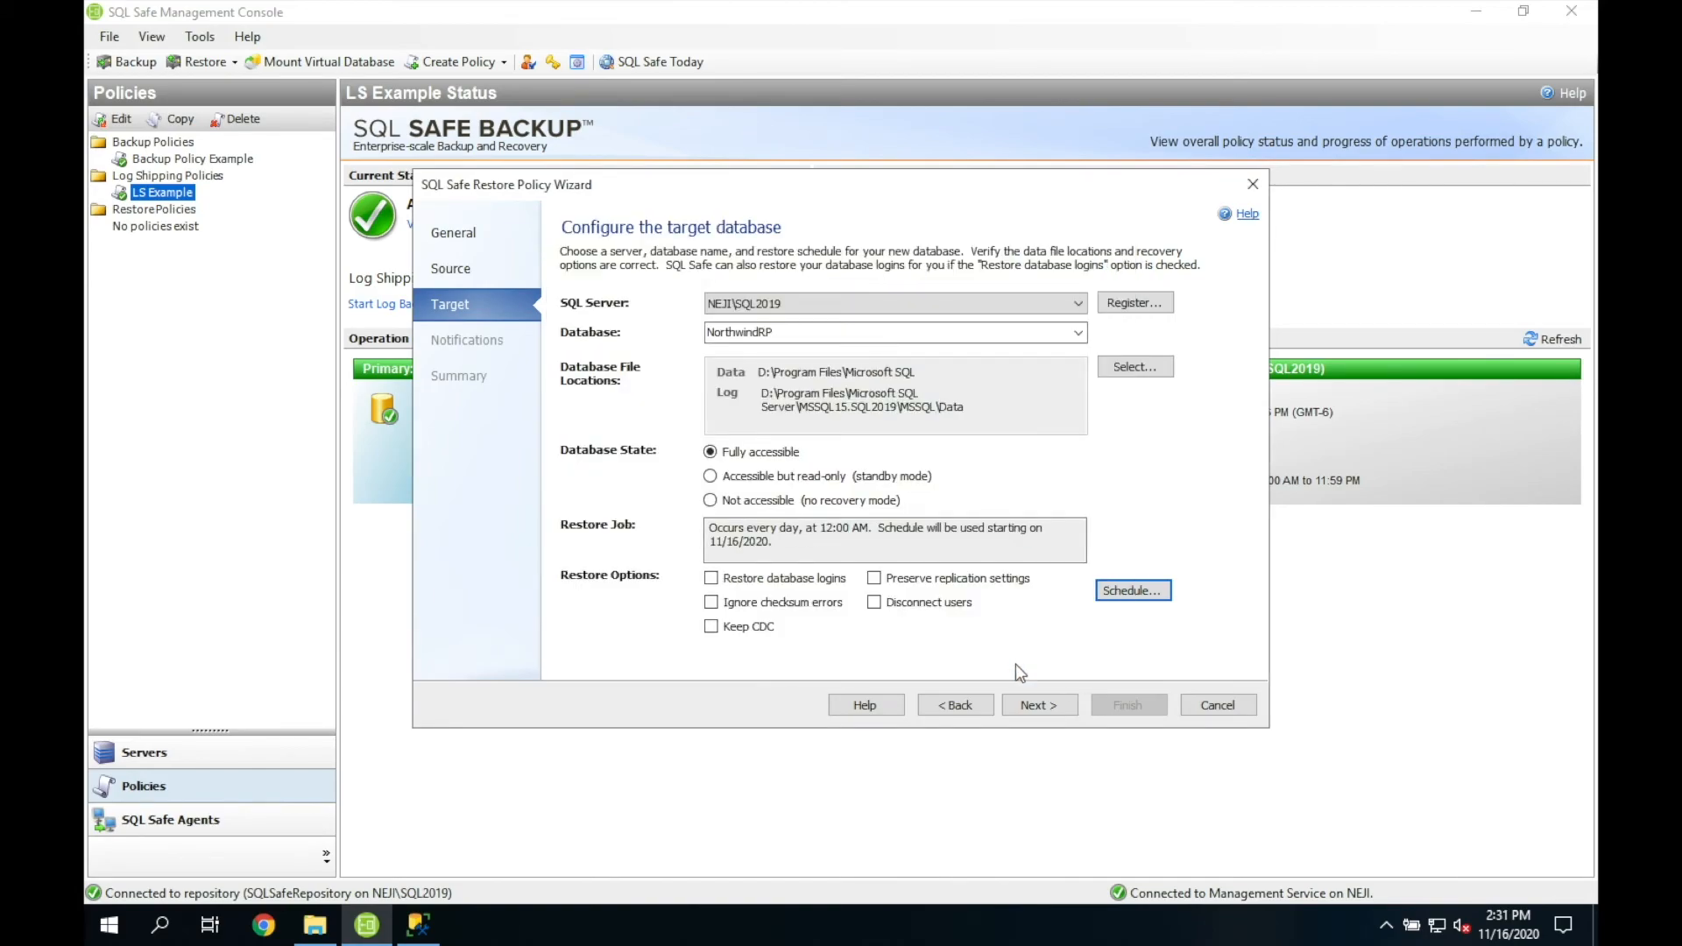
left_click(1039, 706)
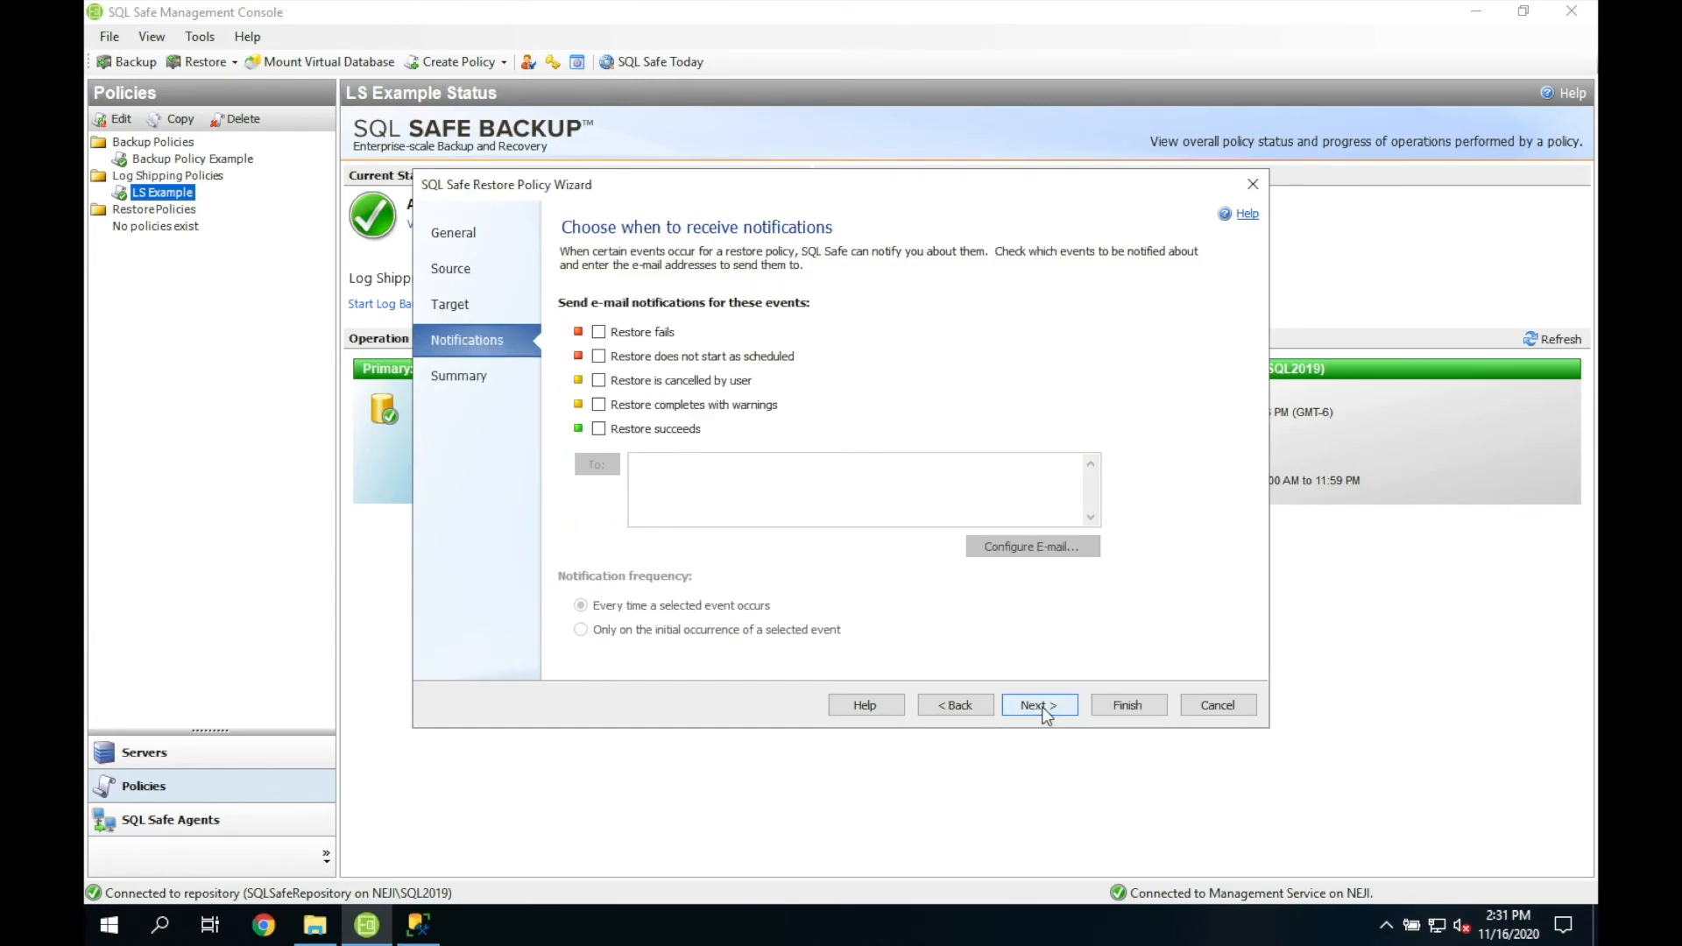
Step: Finish creating Restore Policy Example, run its full NorthwindRP restore, then switch to Management Studio
left_click(1041, 707)
left_click(1109, 713)
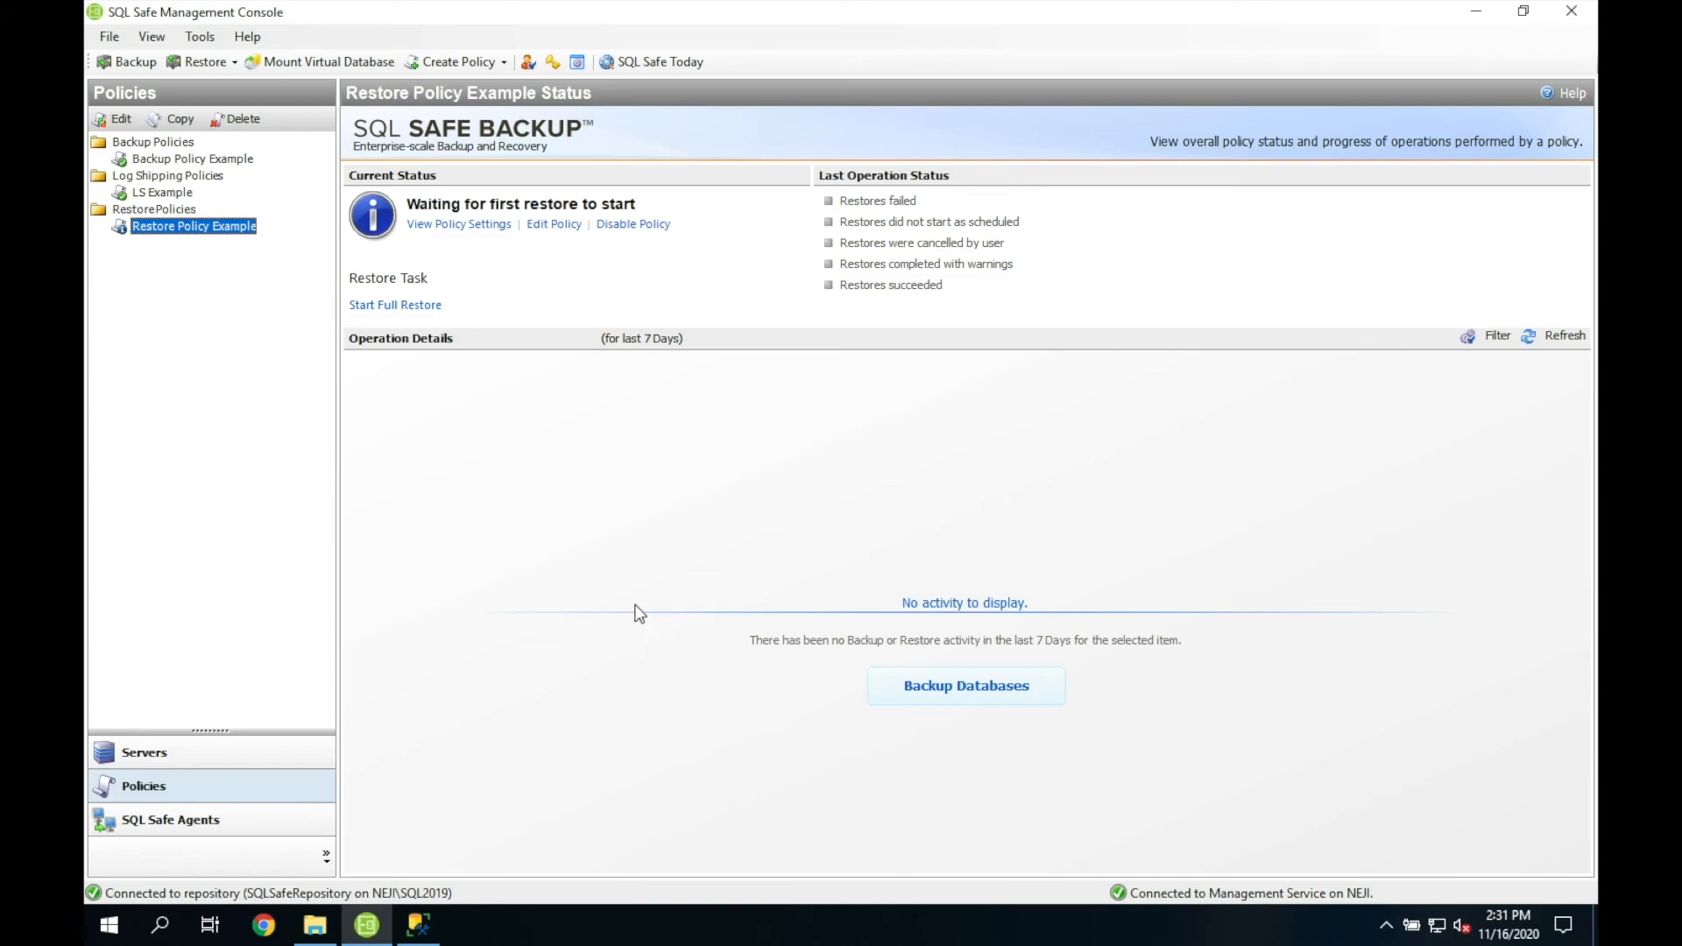
left_click(411, 307)
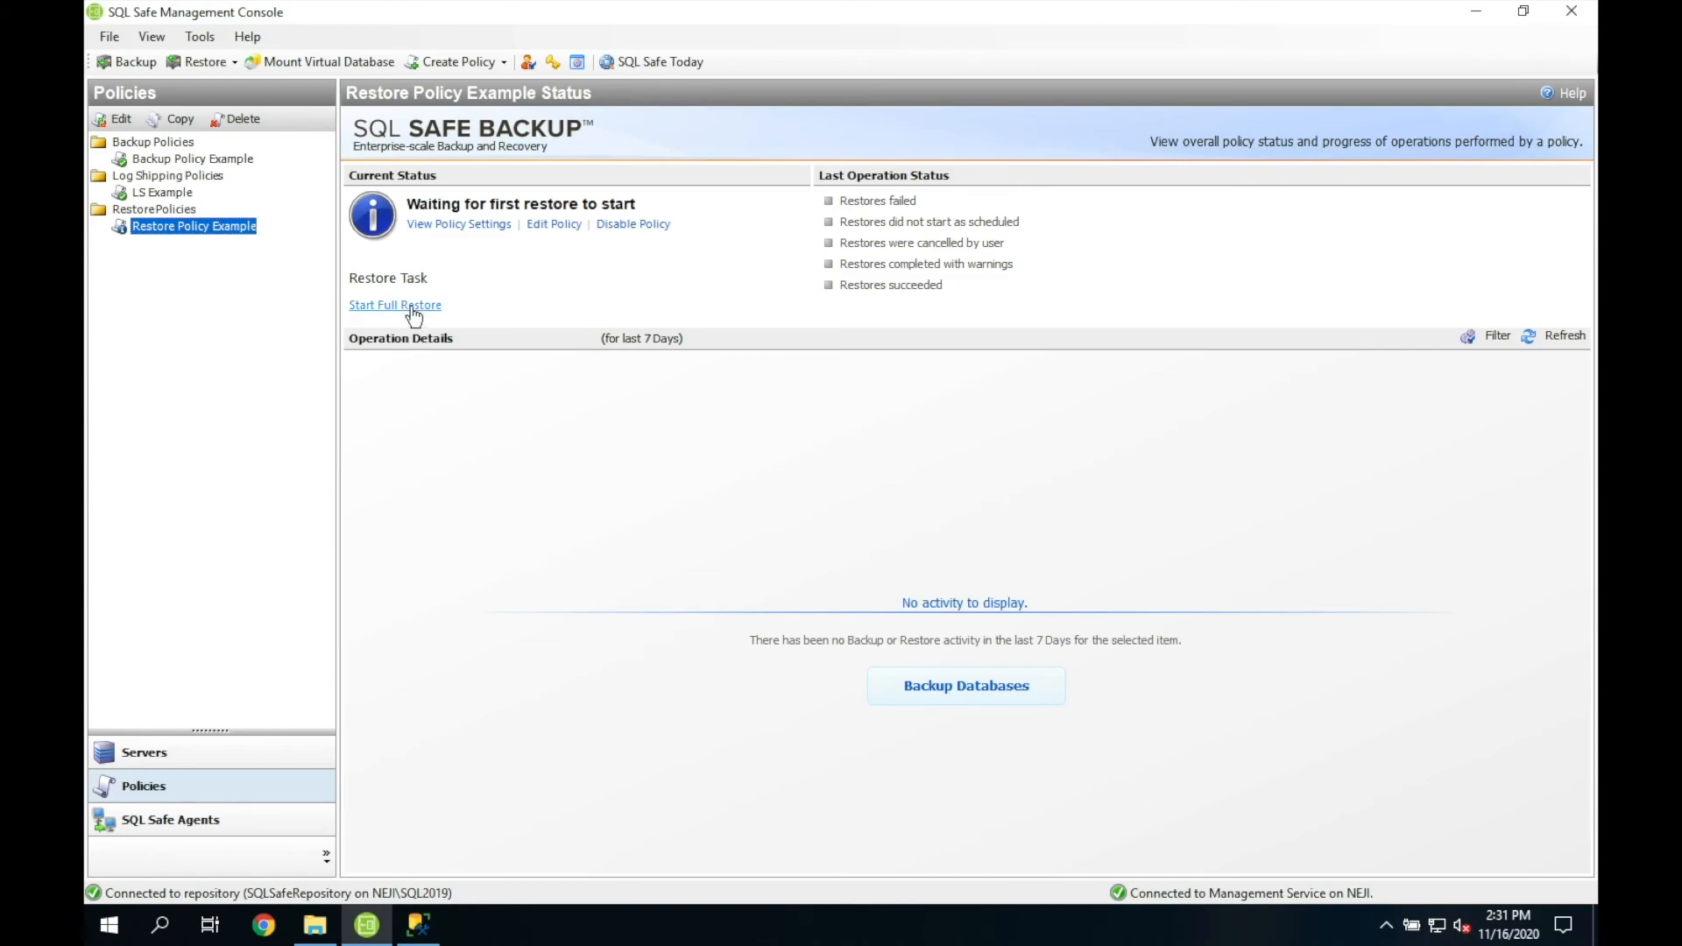
left_click(875, 633)
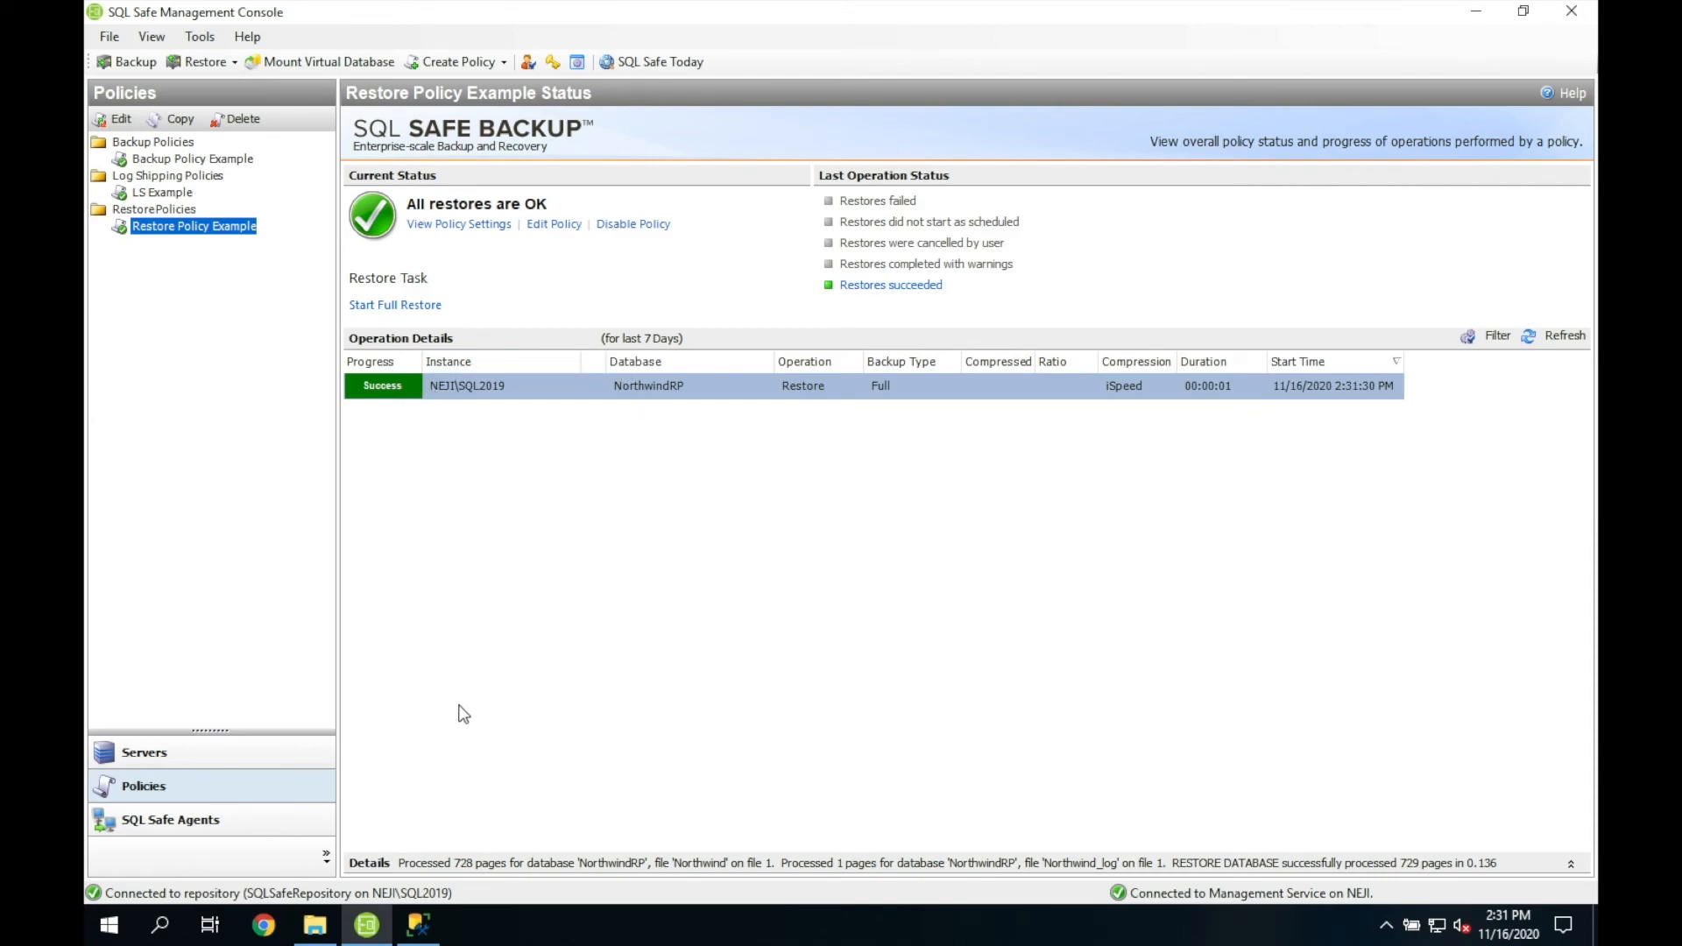
left_click(427, 929)
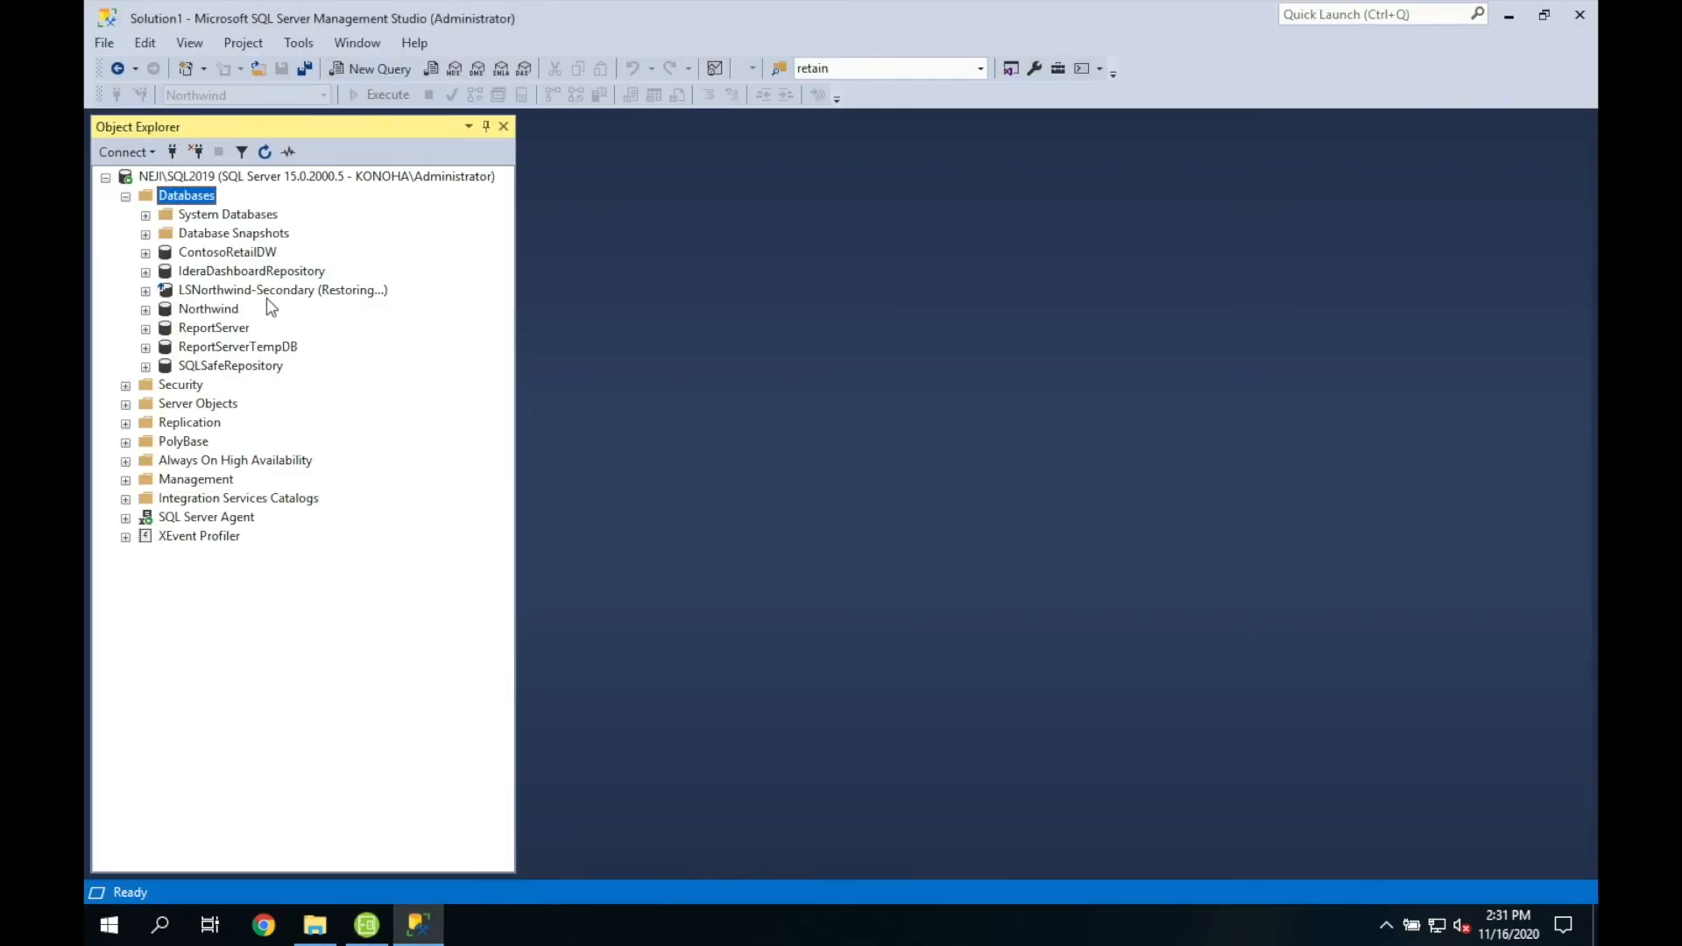
Step: Refresh the Databases folder in Object Explorer, select the restored NorthwindRP database, then minimize Management Studio
right_click(194, 203)
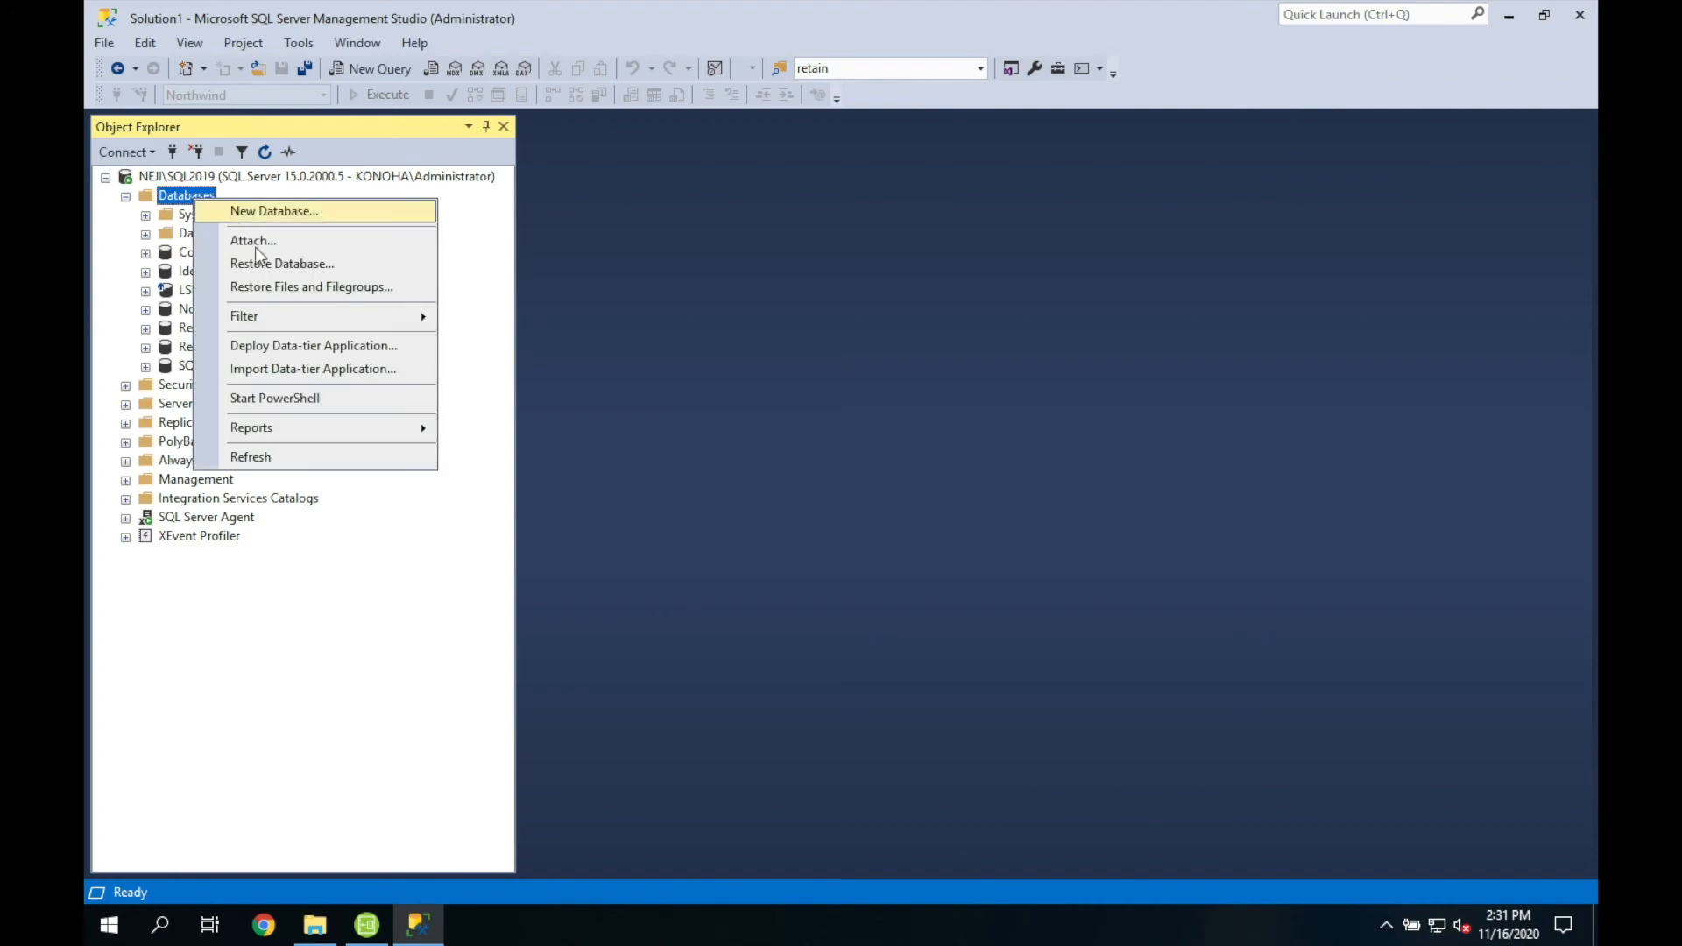
left_click(277, 455)
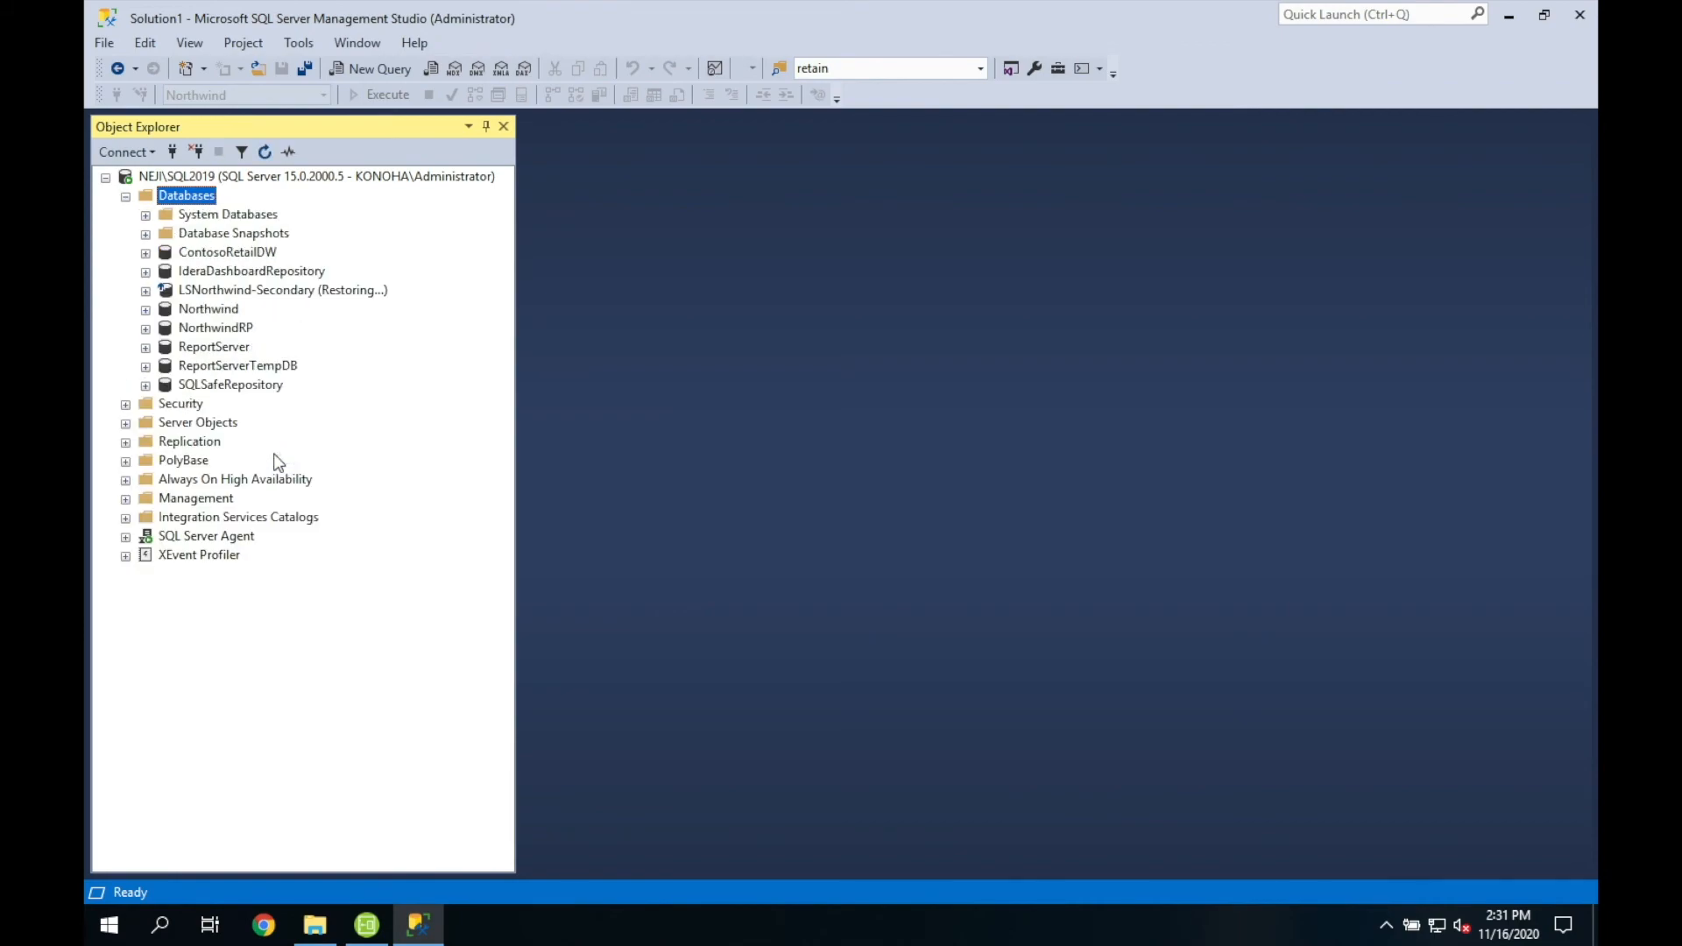
left_click(236, 330)
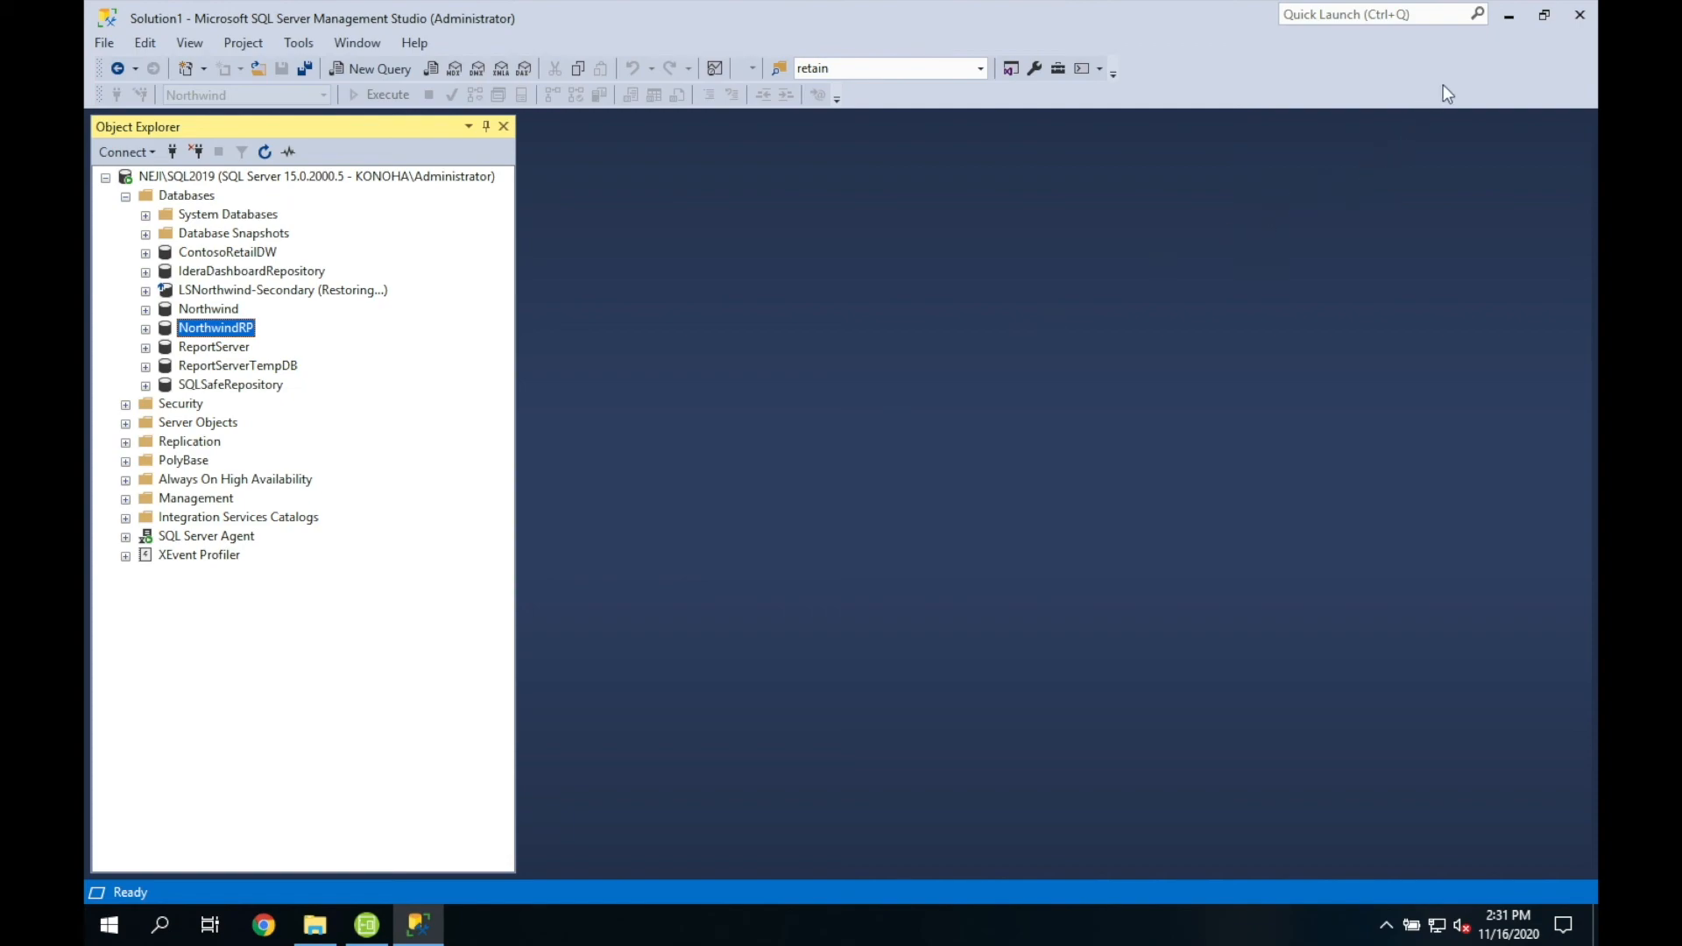
left_click(1507, 18)
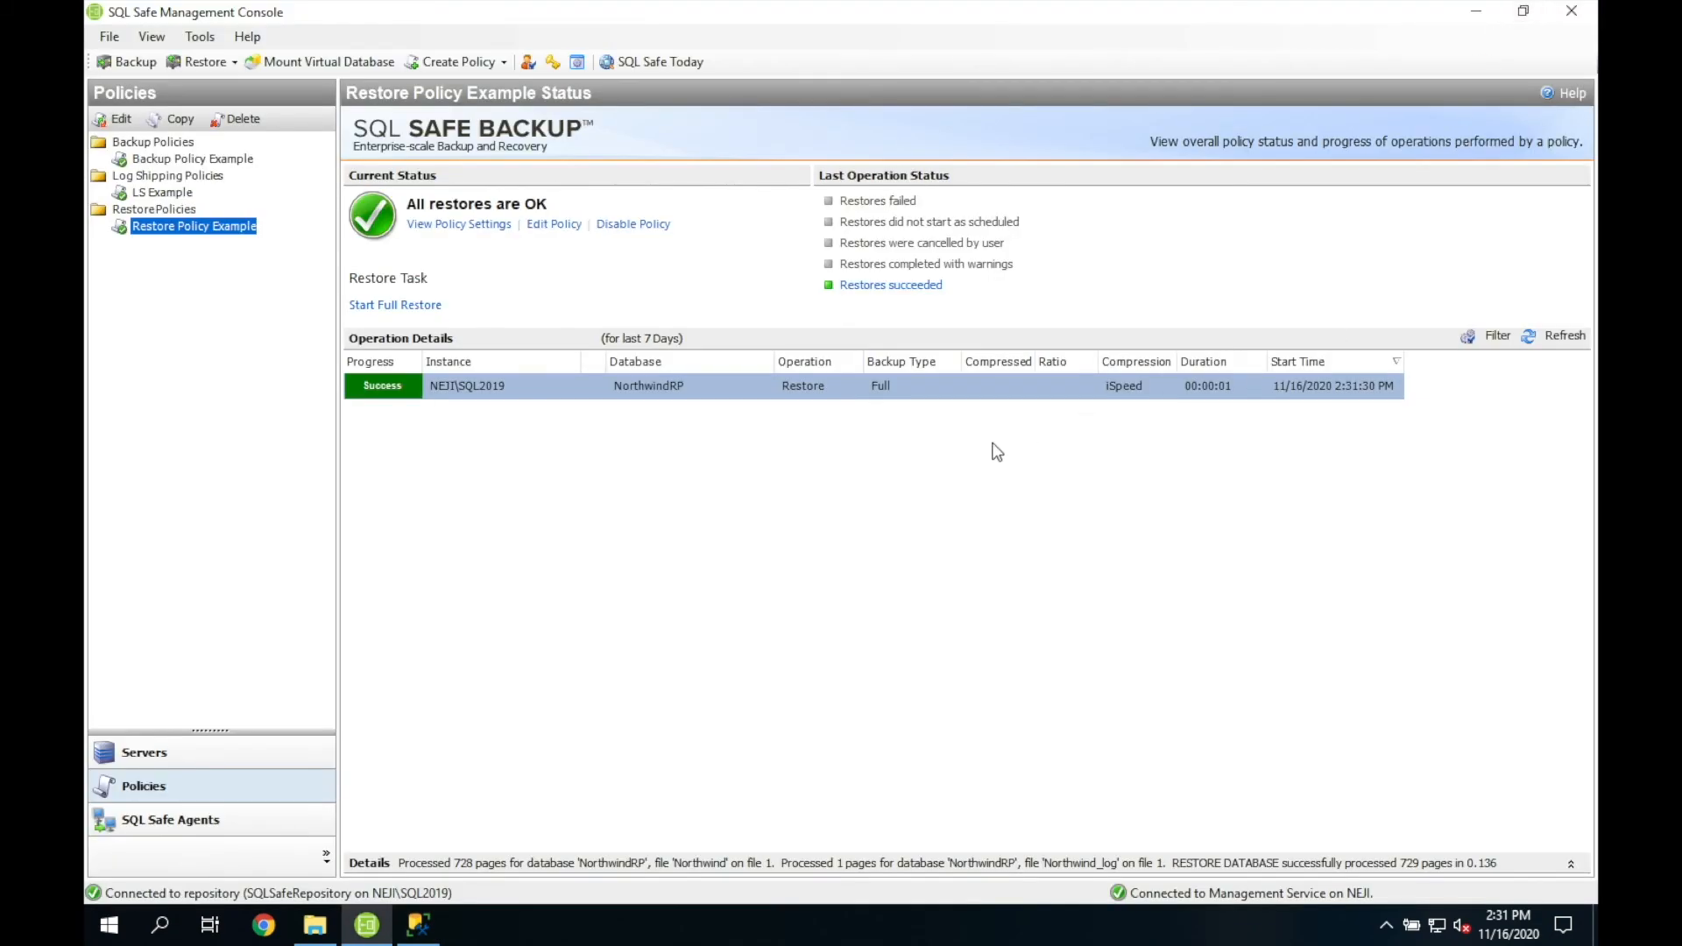